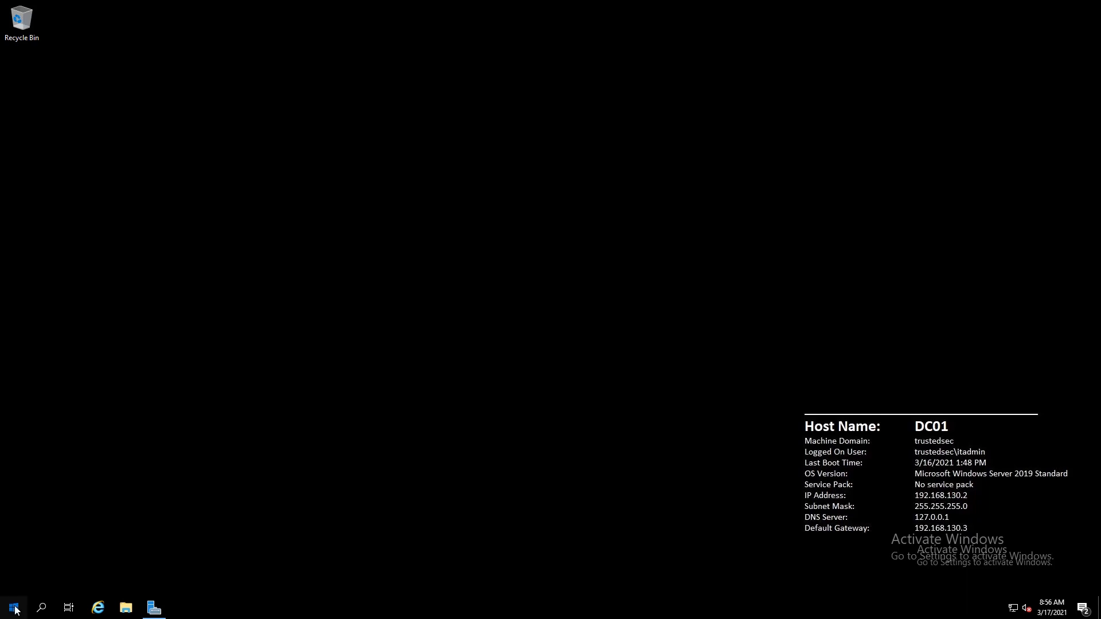
Browse Start's Windows Administrative Tools, then launch Active Directory Domains and Trusts from Server Manager's Tools menu
left_click(14, 609)
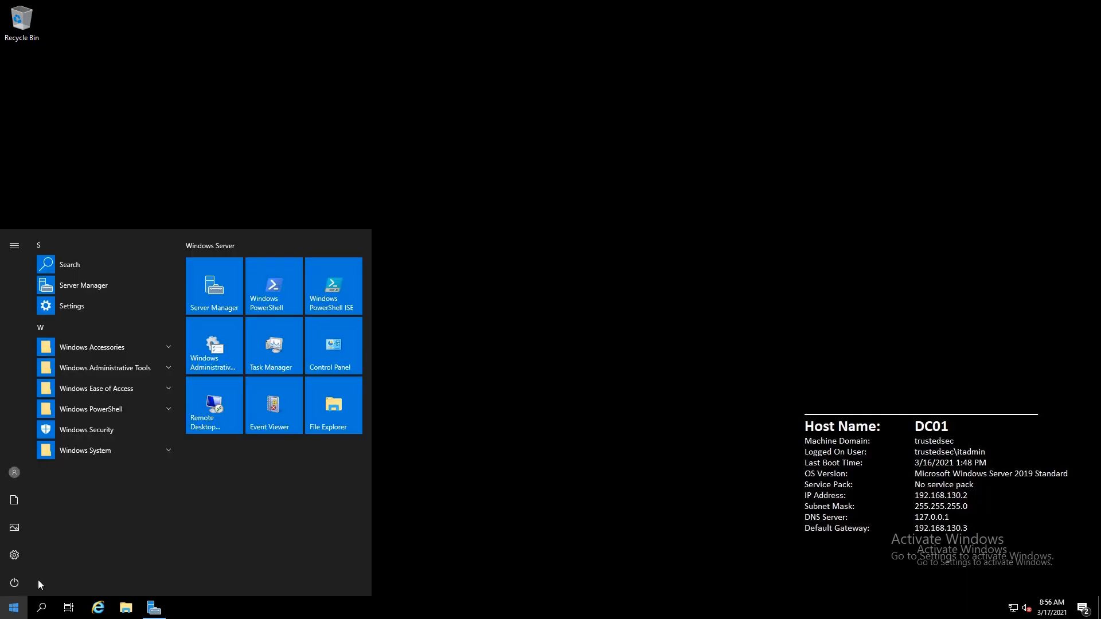
left_click(165, 370)
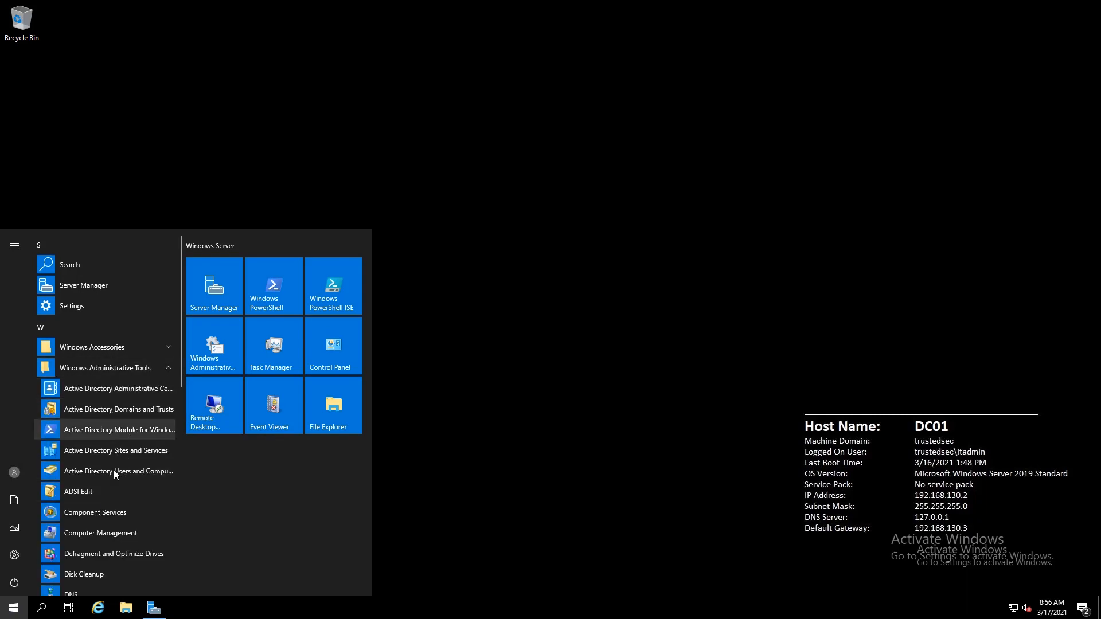
left_click(154, 609)
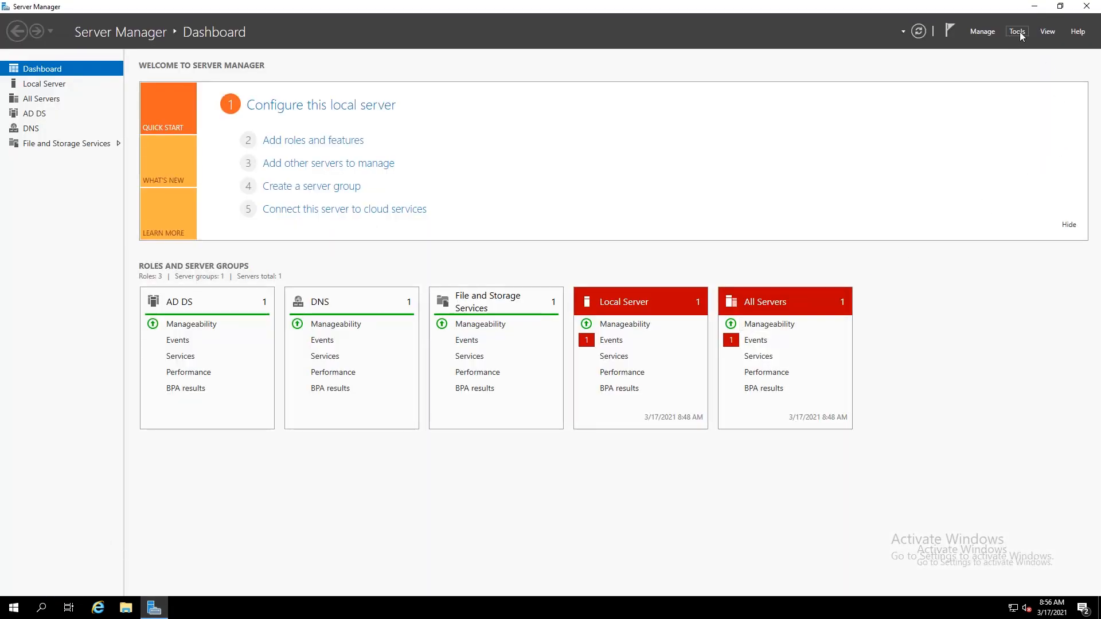
left_click(1005, 33)
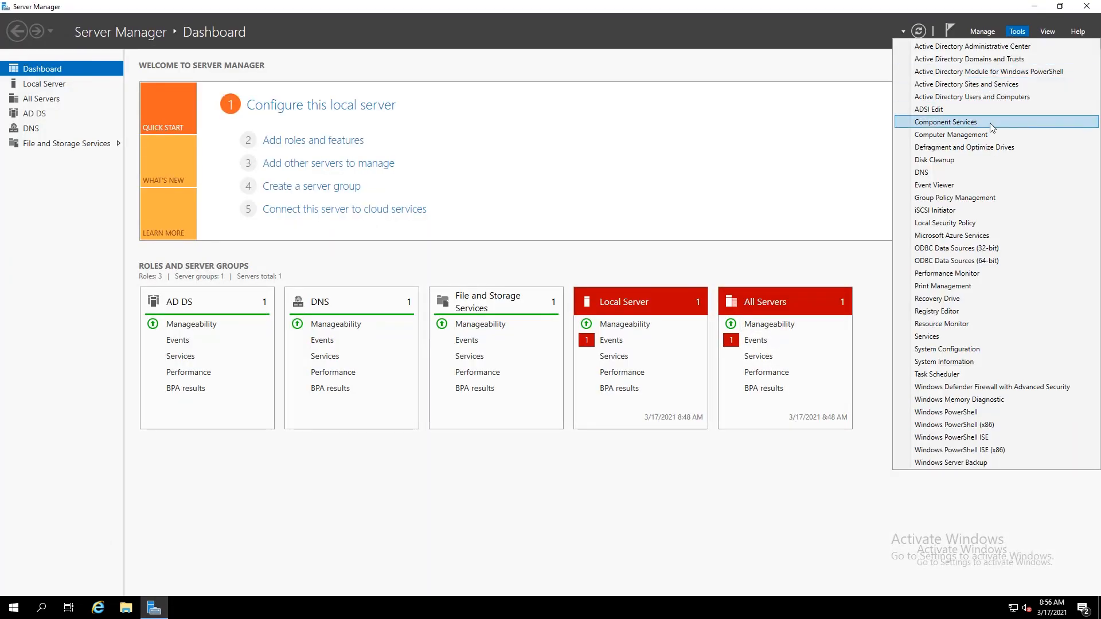
left_click(997, 60)
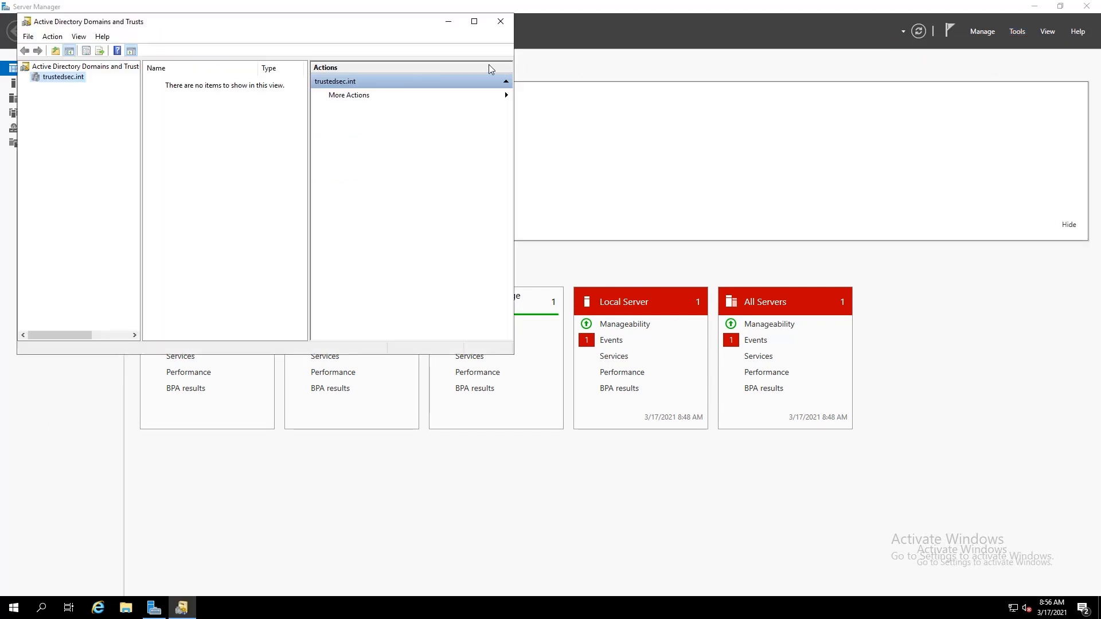
Maximize the console, confirm the trustedsec.int Trusts tab lists no trusts, and close the console
double_click(291, 22)
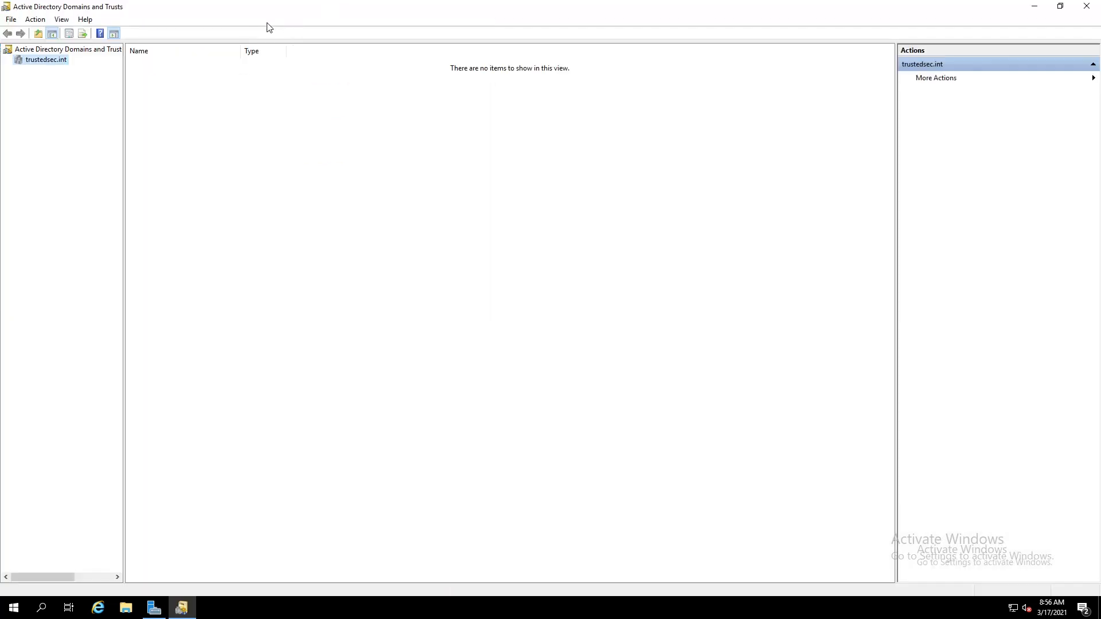
right_click(40, 62)
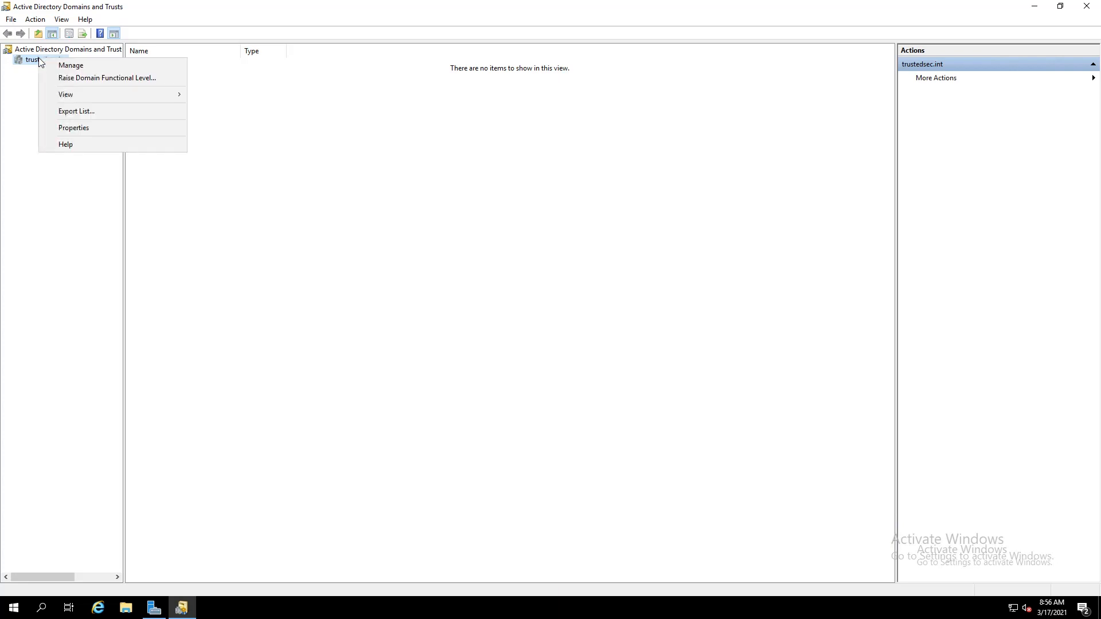
left_click(121, 132)
left_click(482, 195)
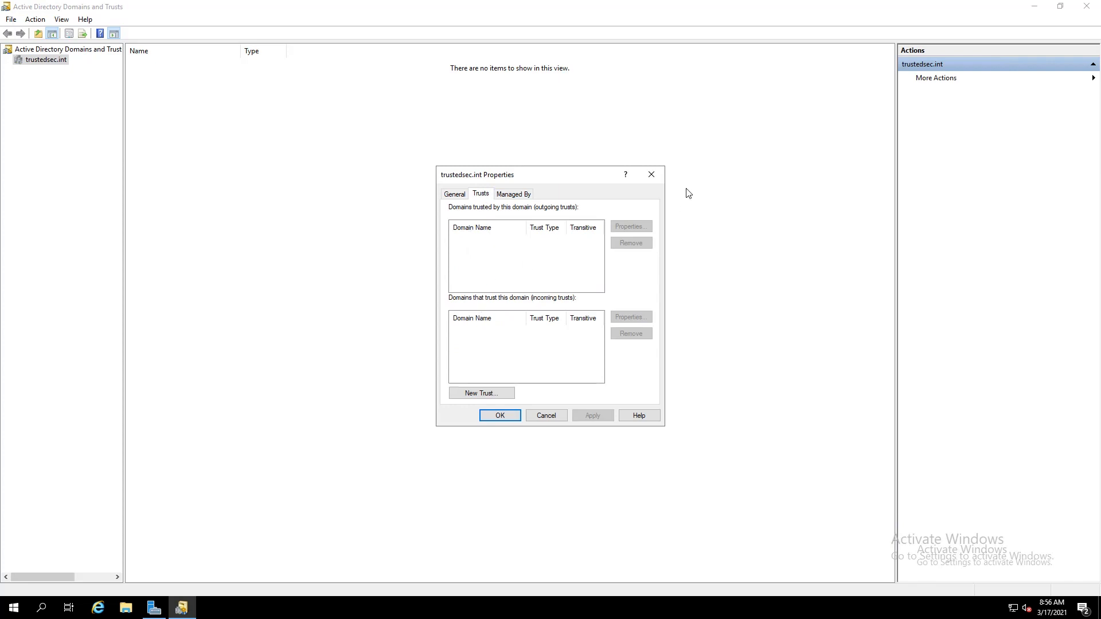
left_click(652, 174)
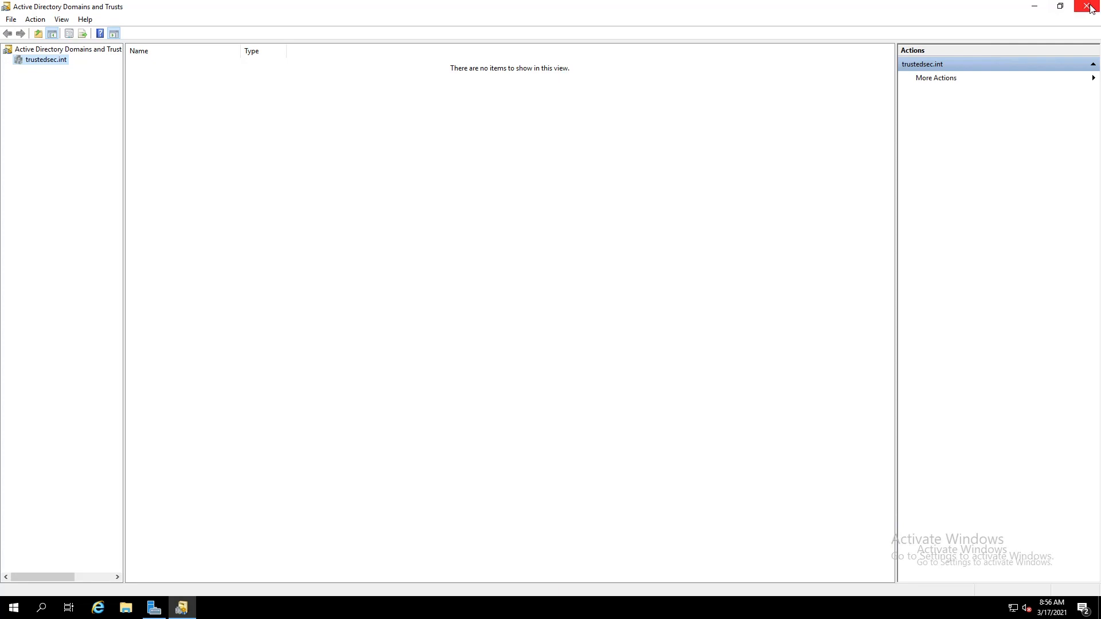
left_click(1087, 7)
left_click(1017, 31)
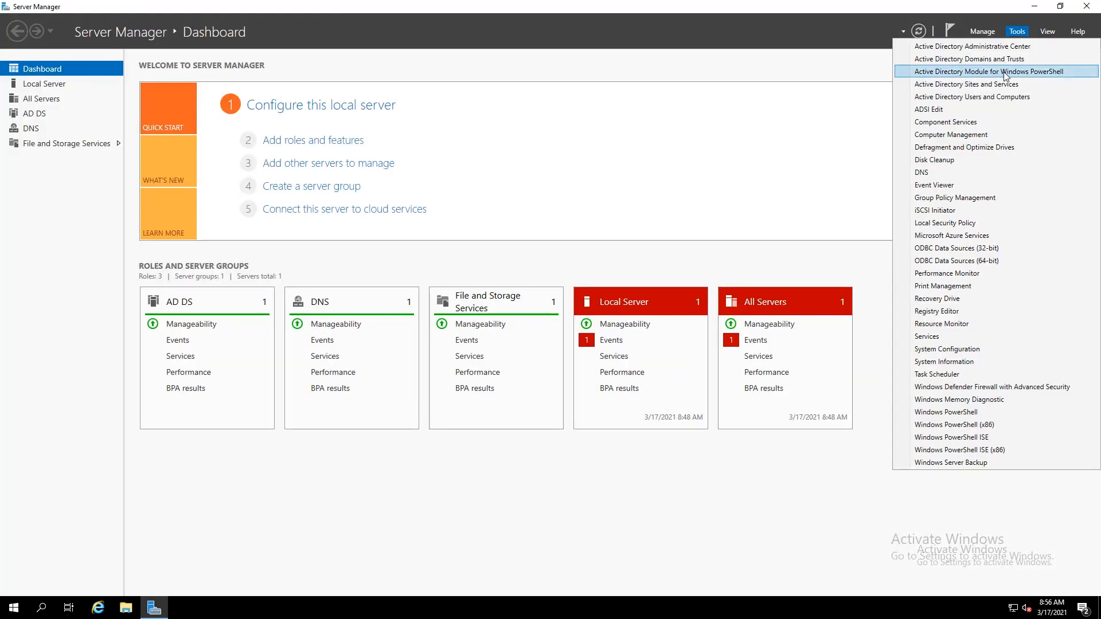
Launch Sites and Services and browse Default-First-Site-Name, the Sites context menu, and the empty Subnets container
left_click(995, 89)
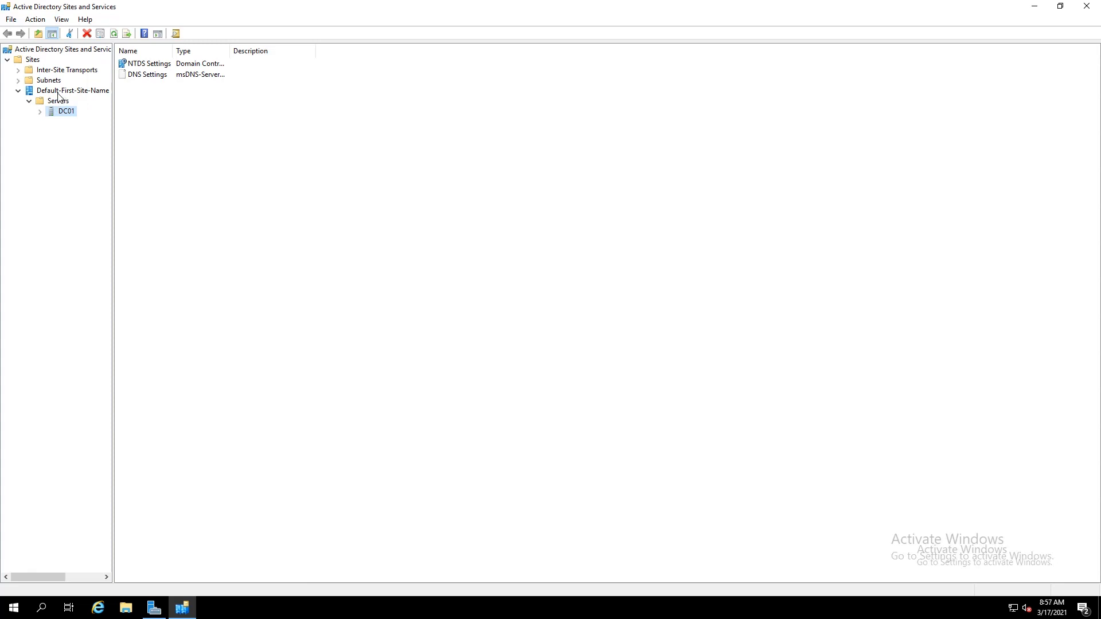
left_click(59, 92)
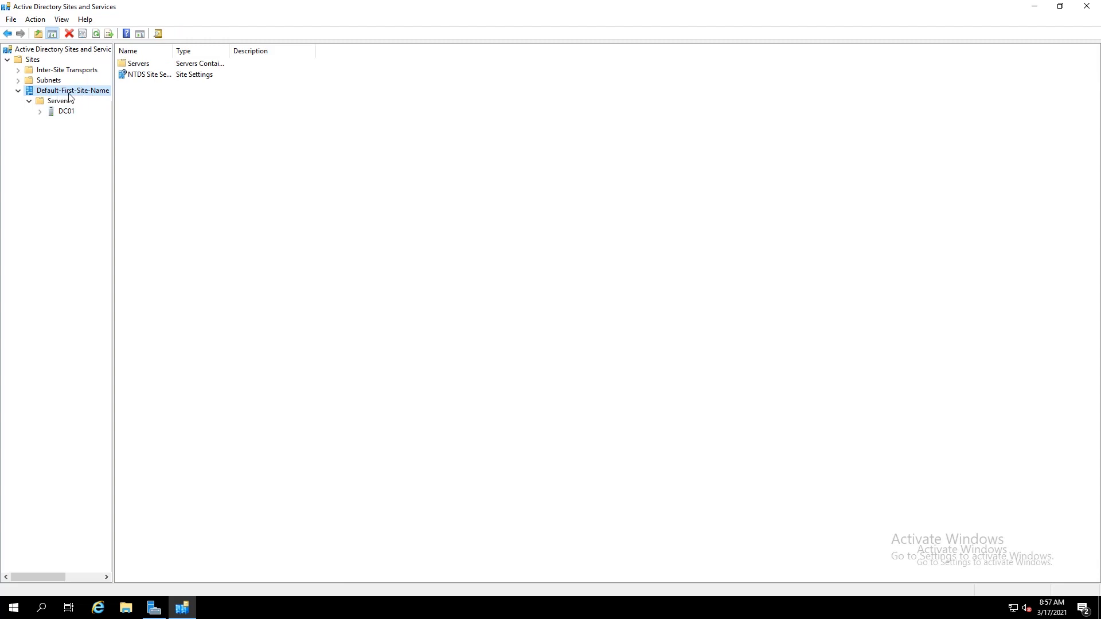
right_click(36, 59)
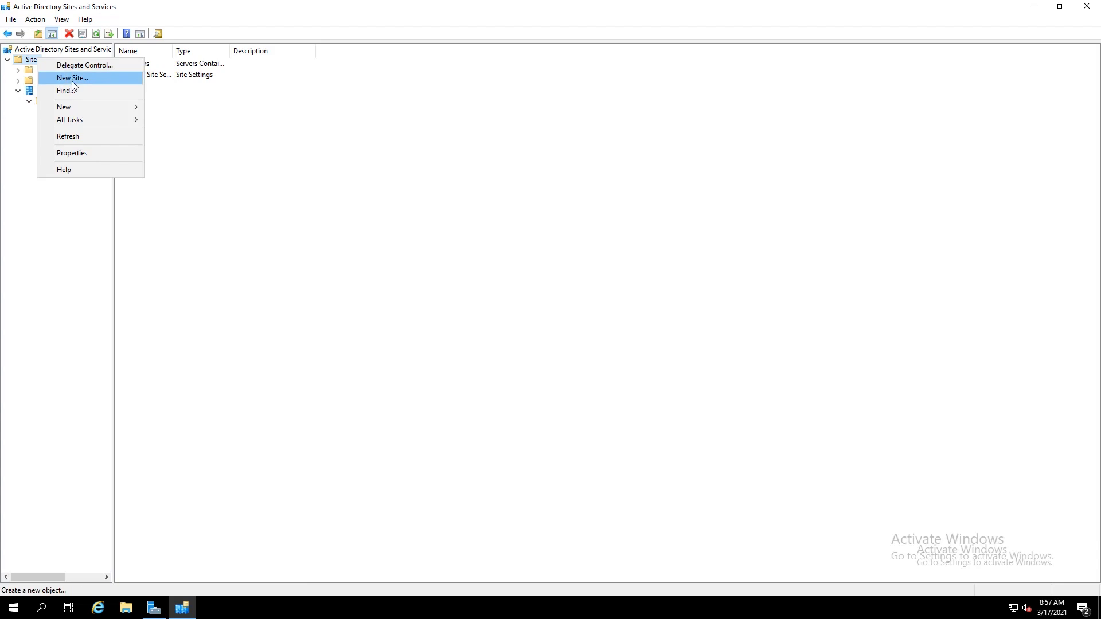
left_click(291, 114)
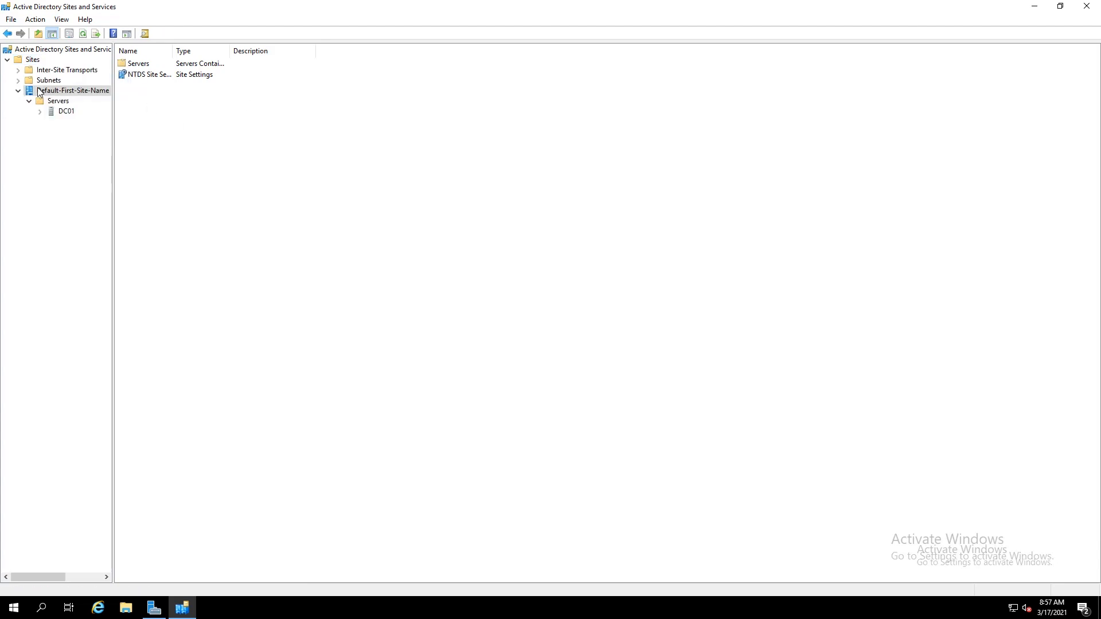
left_click(41, 81)
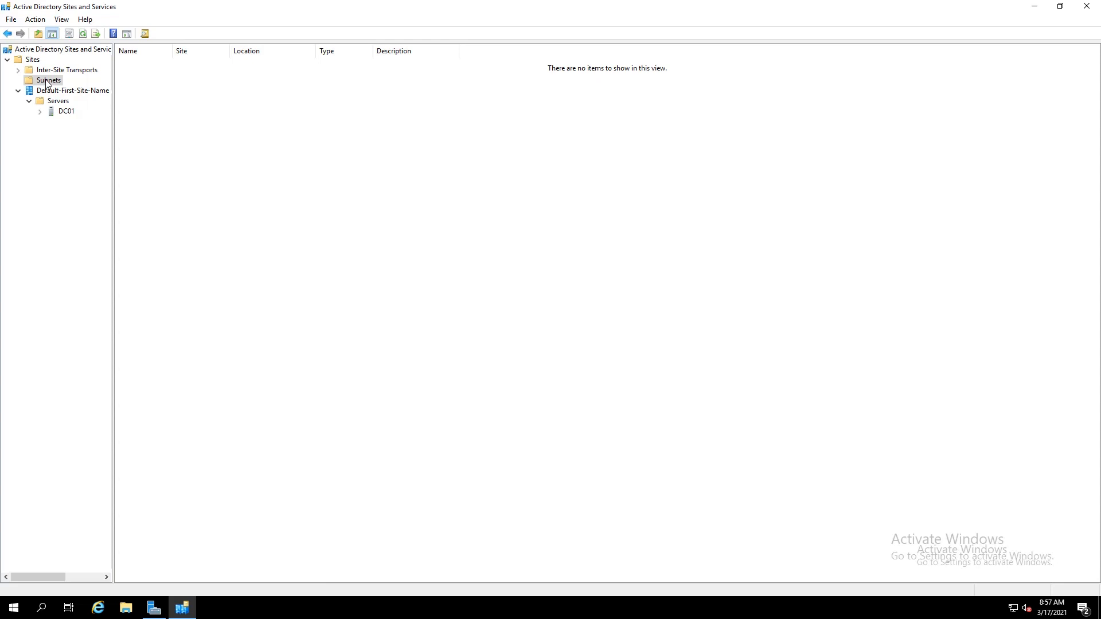
Close Sites and Services and launch the Active Directory Module for Windows PowerShell
left_click(1086, 6)
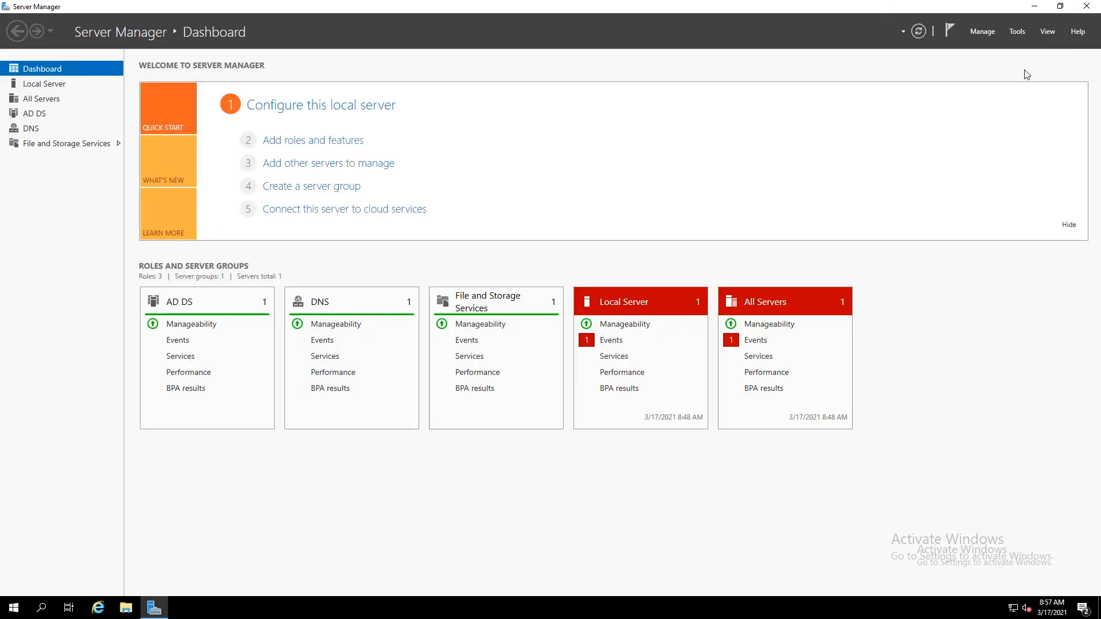
left_click(1017, 31)
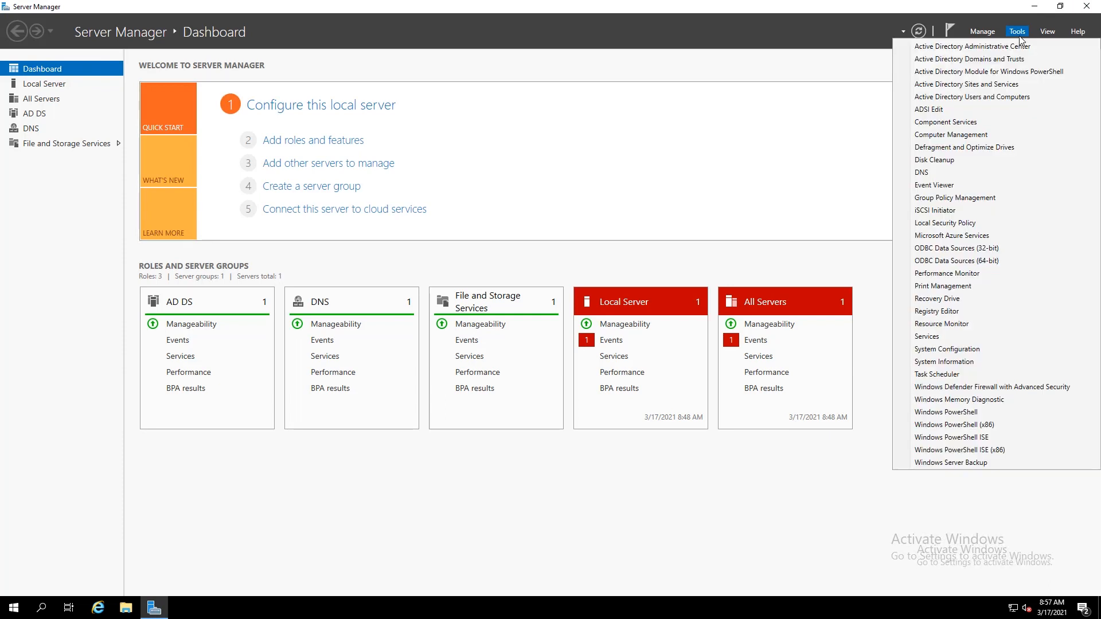
left_click(990, 72)
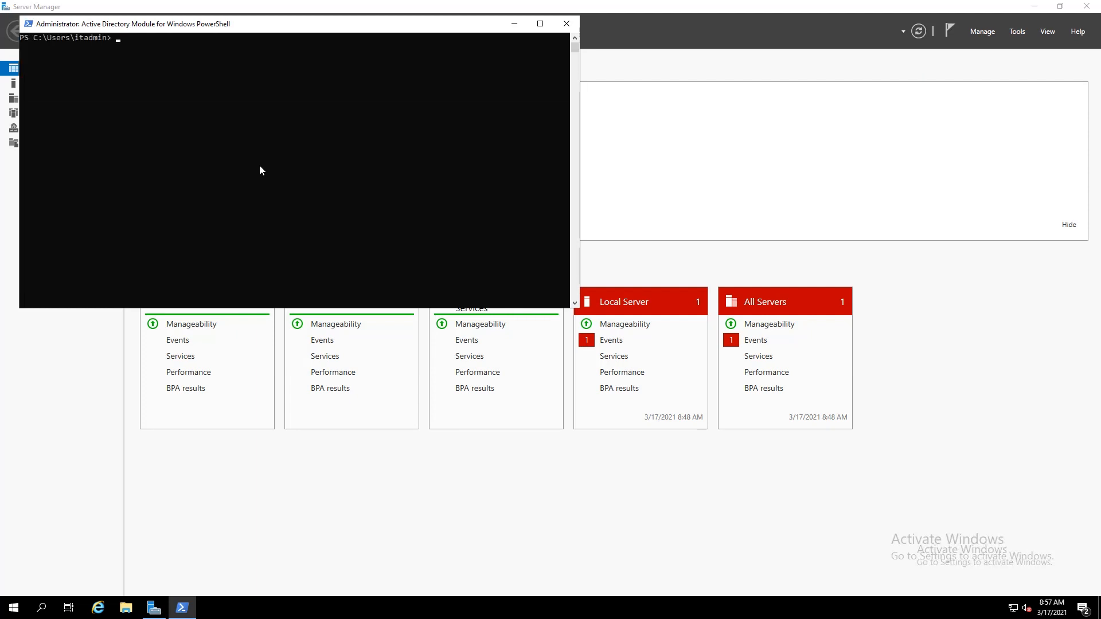
Run get-aduser -Filter * to list every domain user account and its properties
type("get-aduser -Filter *")
key("Return")
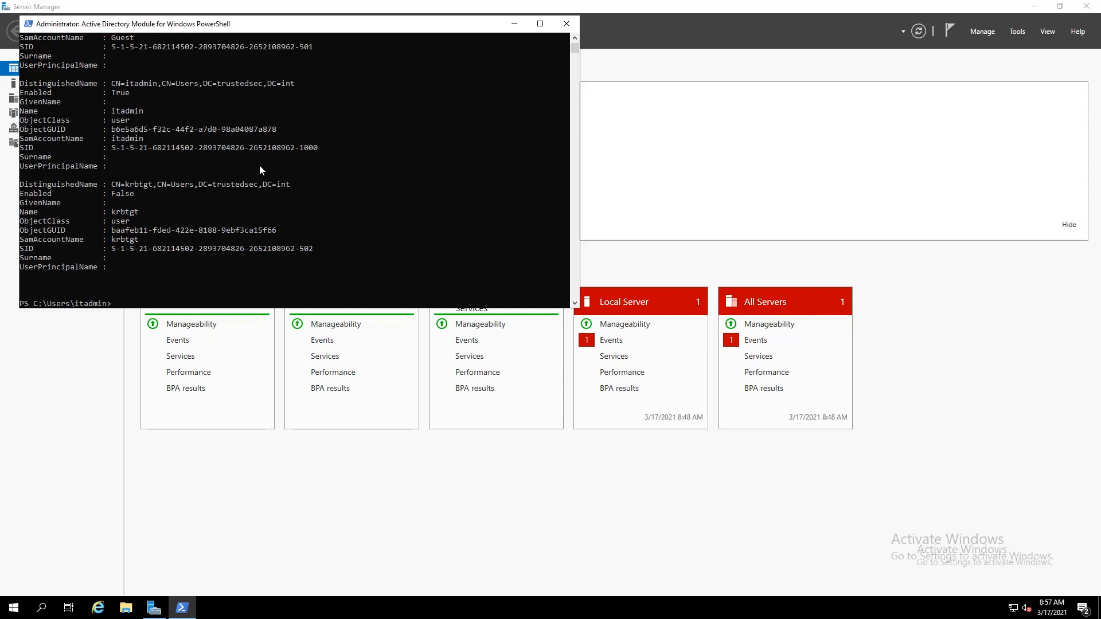
scroll(259, 166, "up", 7)
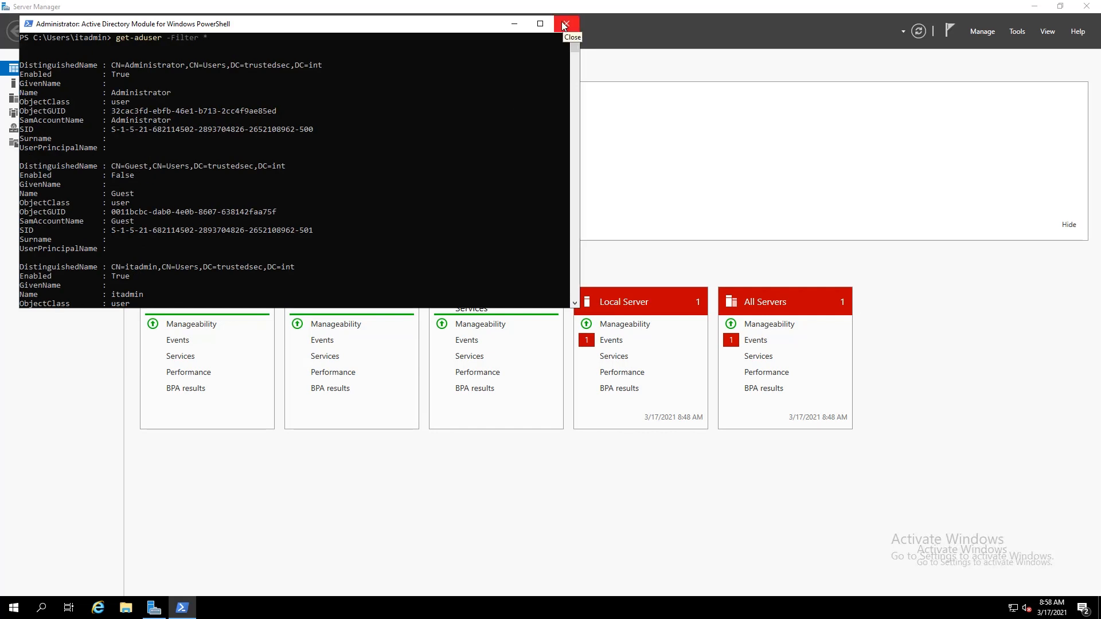
Close PowerShell, launch ADSI Edit, and cancel the Connect to dialog without connecting
left_click(563, 24)
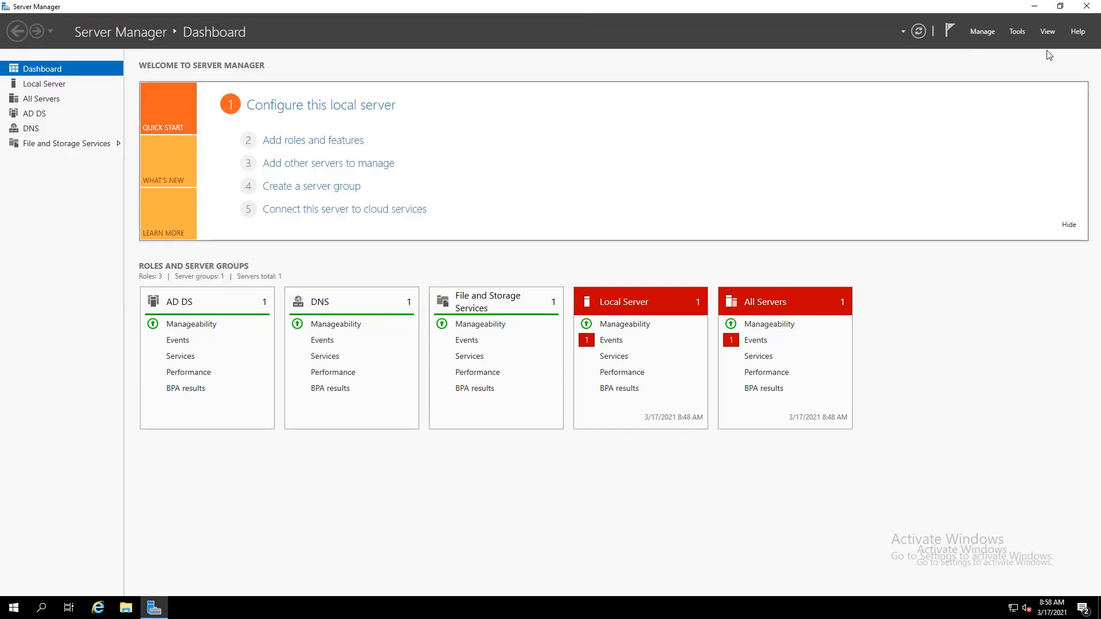
left_click(1022, 35)
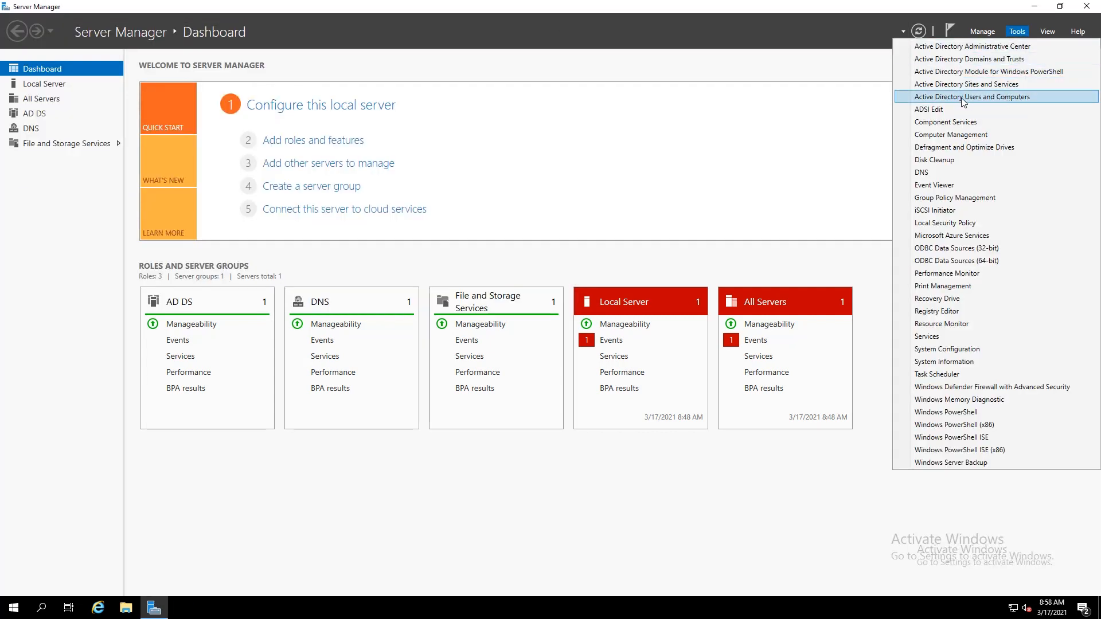
left_click(929, 109)
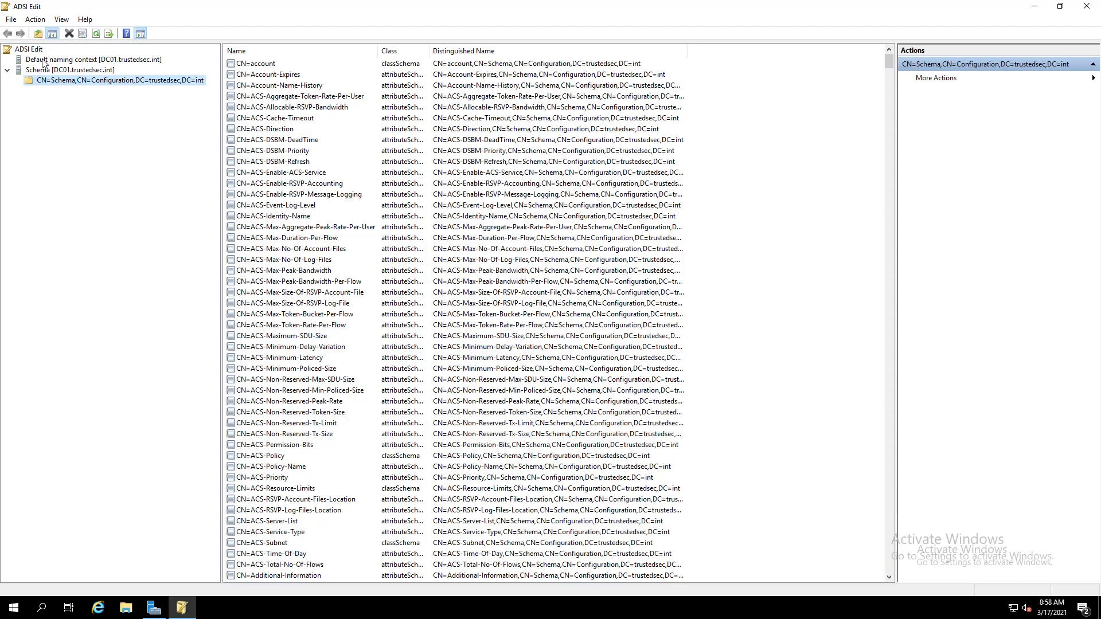
right_click(28, 51)
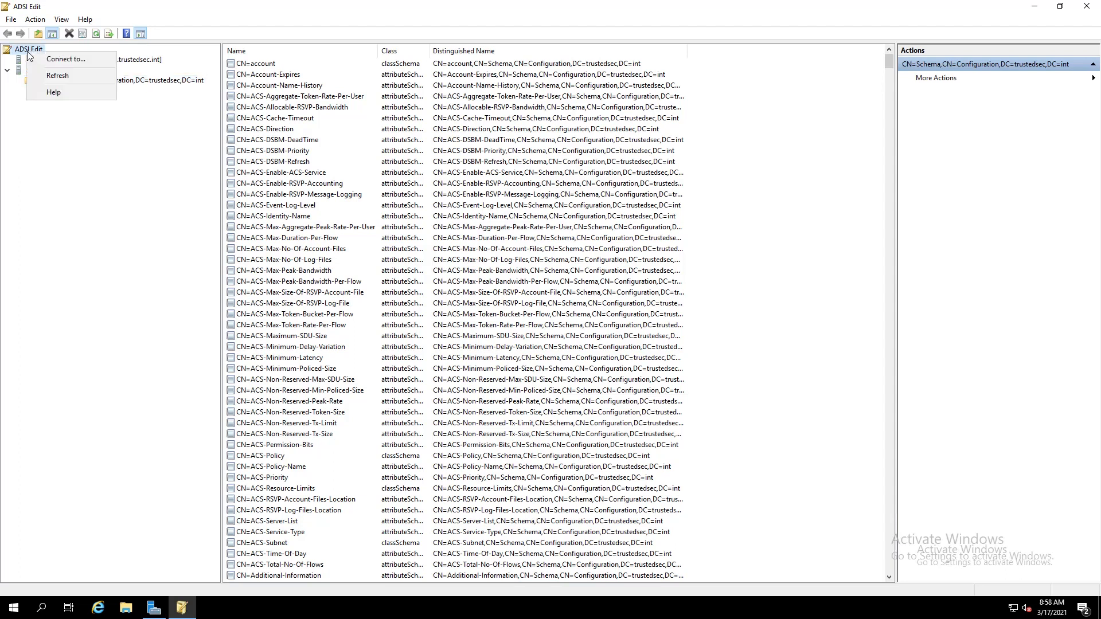
left_click(50, 60)
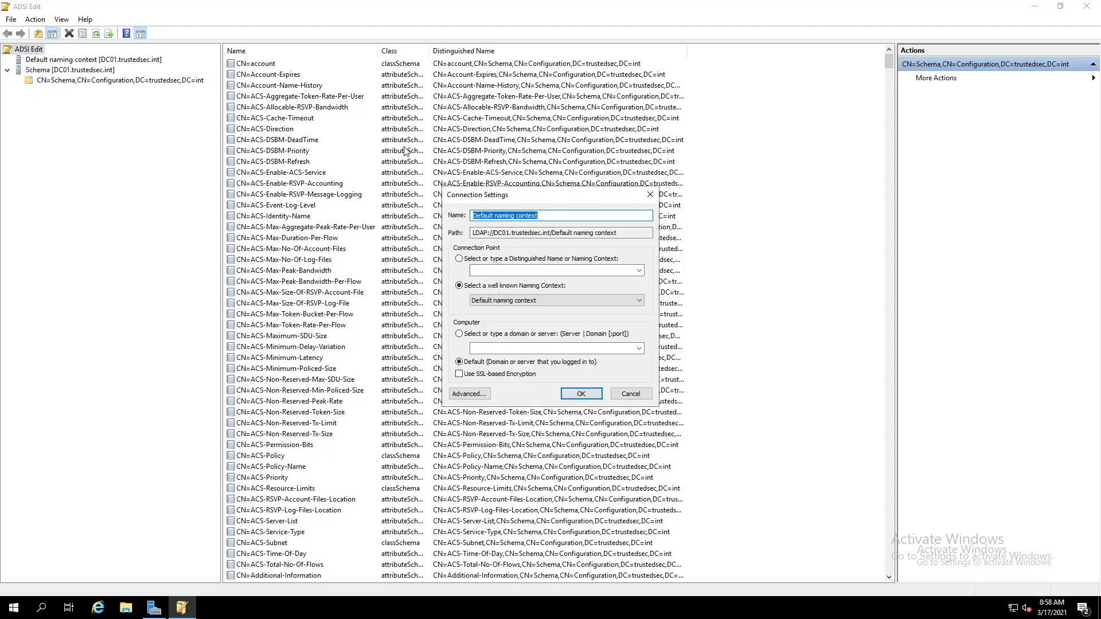
left_click(561, 303)
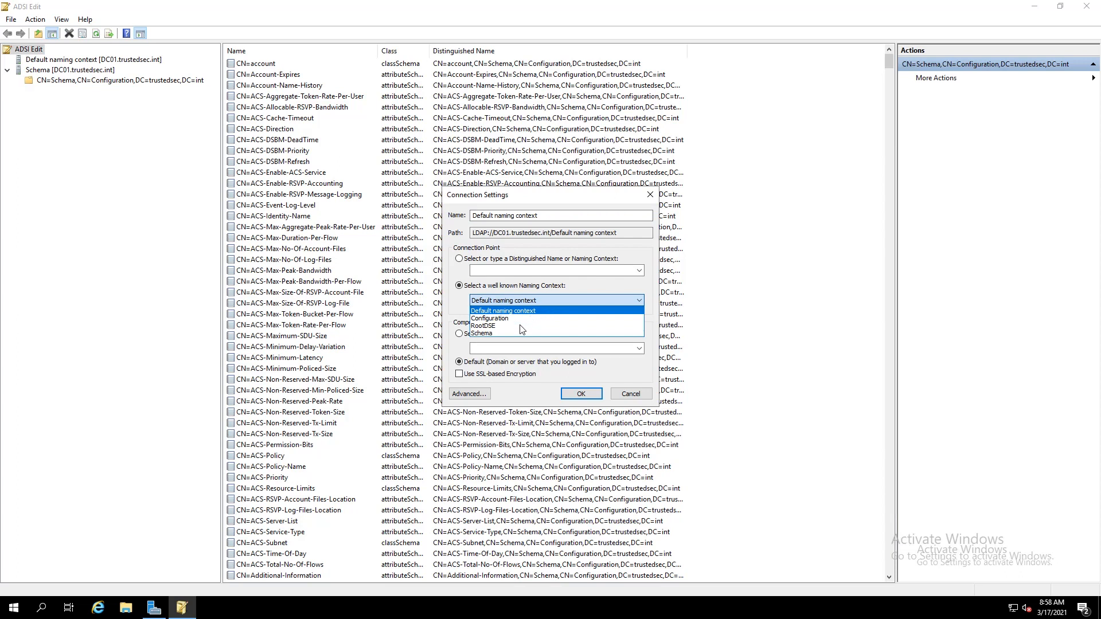
left_click(630, 394)
left_click(630, 393)
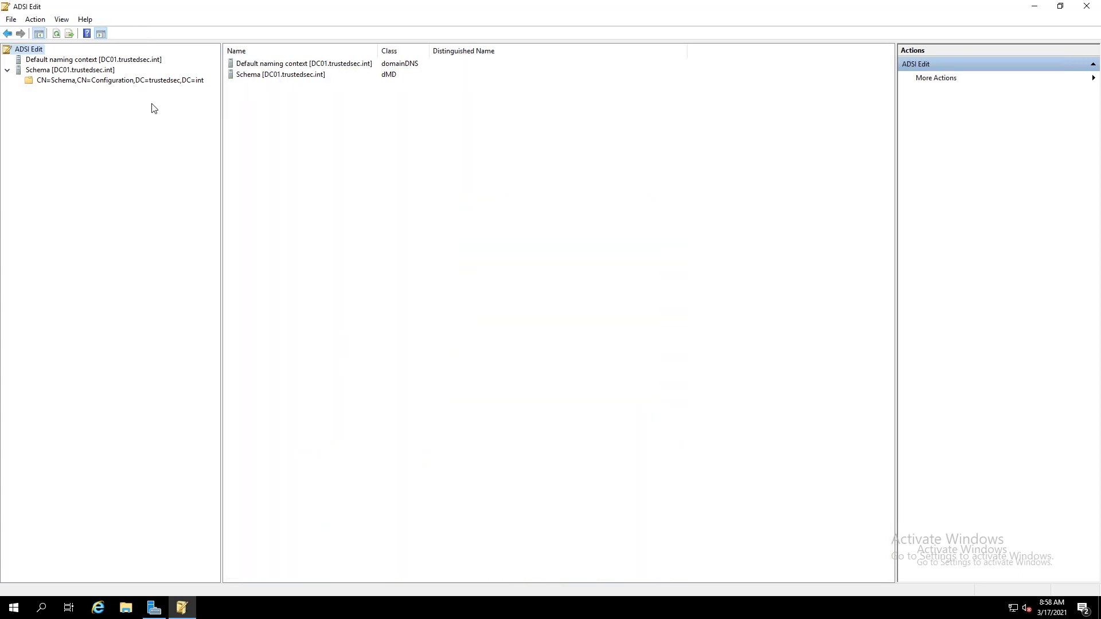
Expand Default naming context and DC=trustedsec,DC=int, view CN=Schema, then close ADSI Edit
left_click(38, 60)
double_click(36, 61)
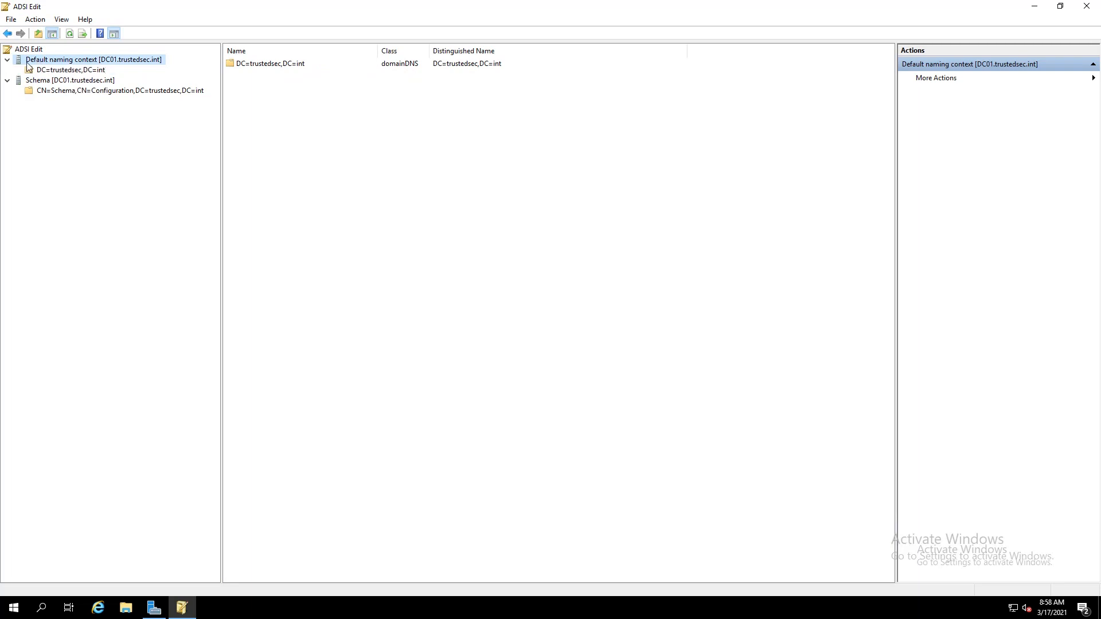
double_click(66, 70)
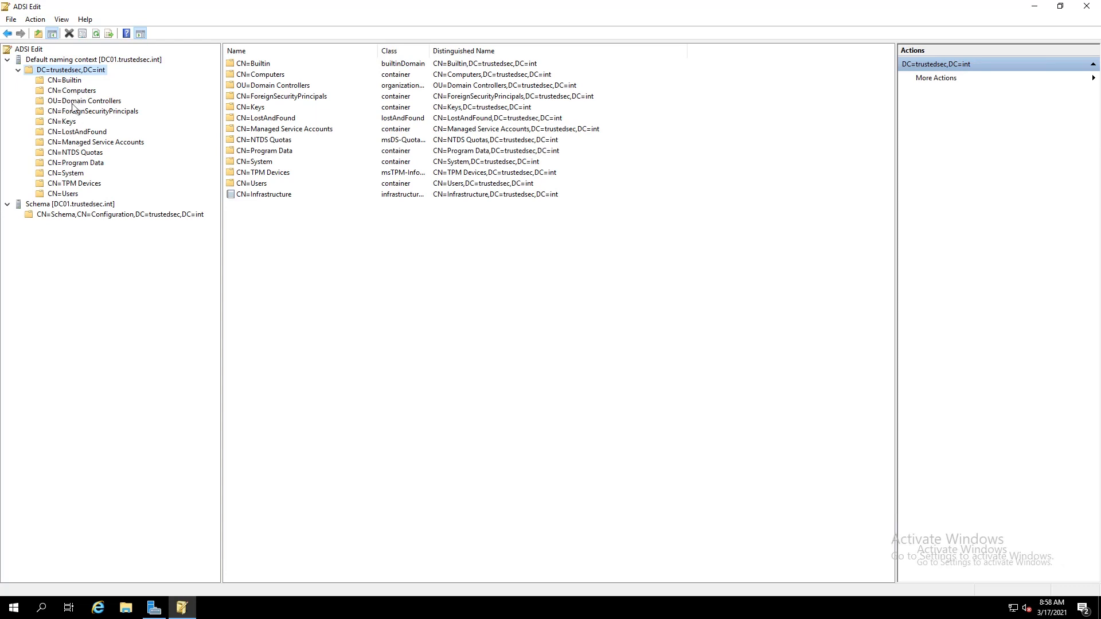
left_click(48, 214)
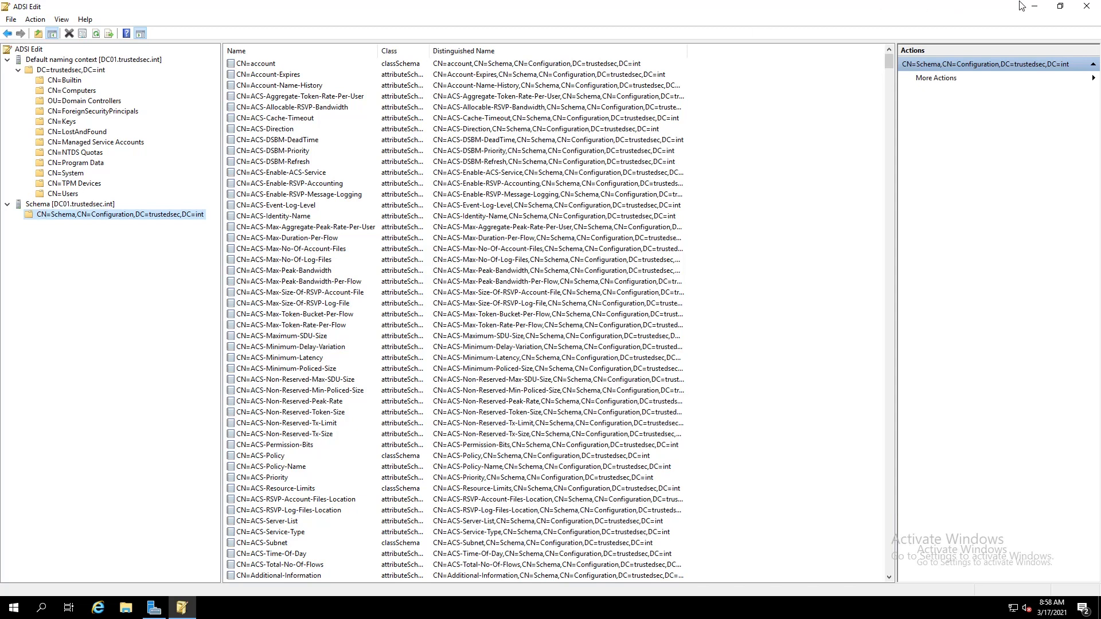
left_click(1087, 6)
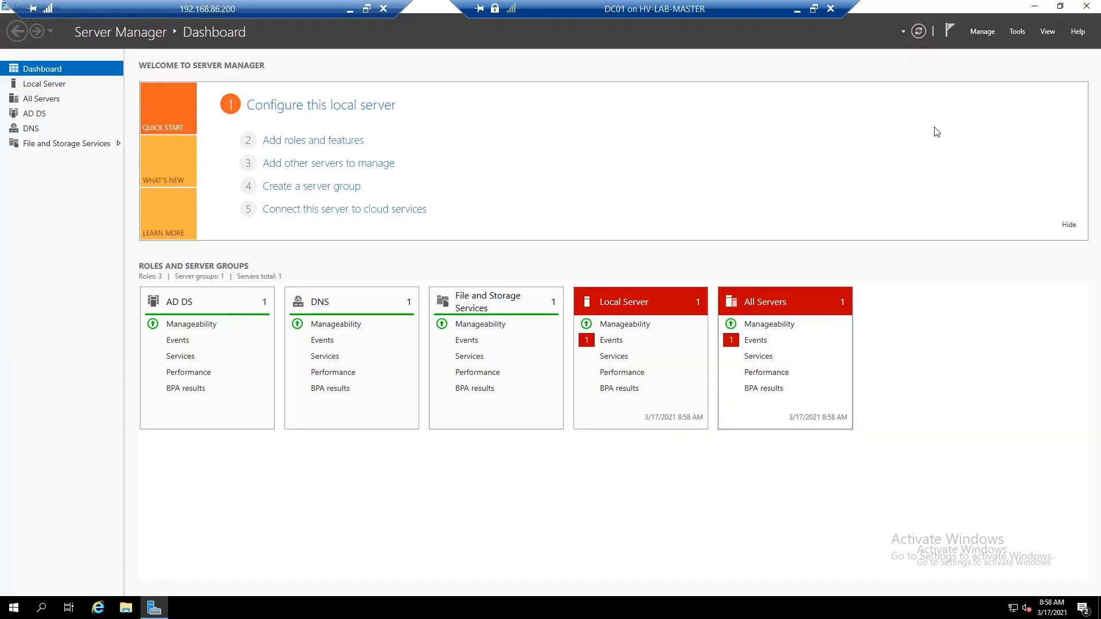
Launch Active Directory Users and Computers, expand trustedsec.int, and turn on View > Advanced Features
left_click(1018, 32)
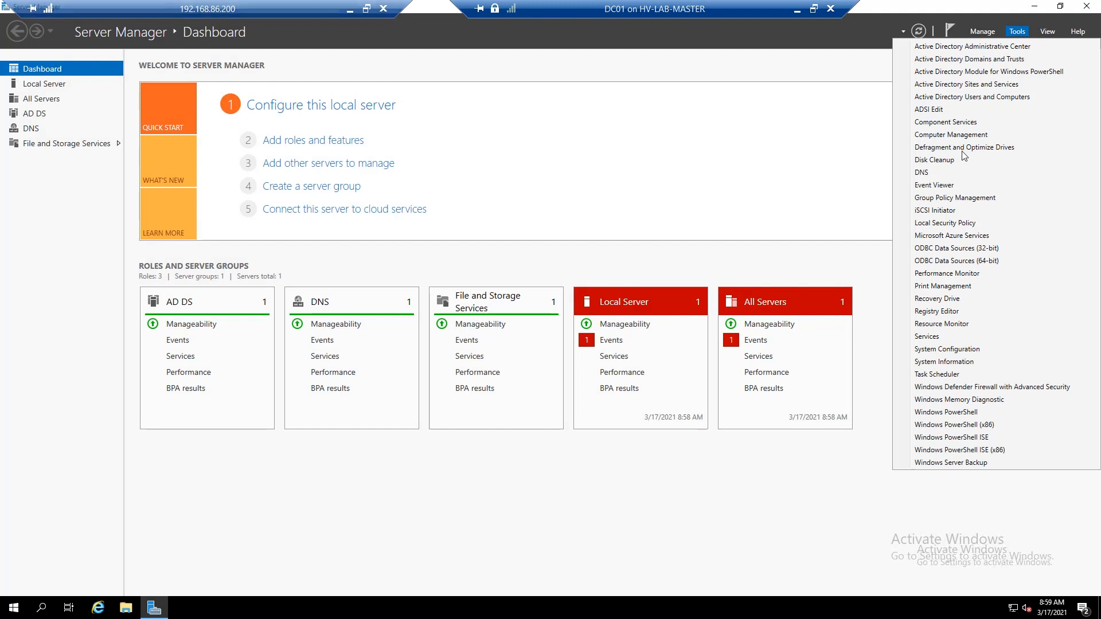
left_click(972, 97)
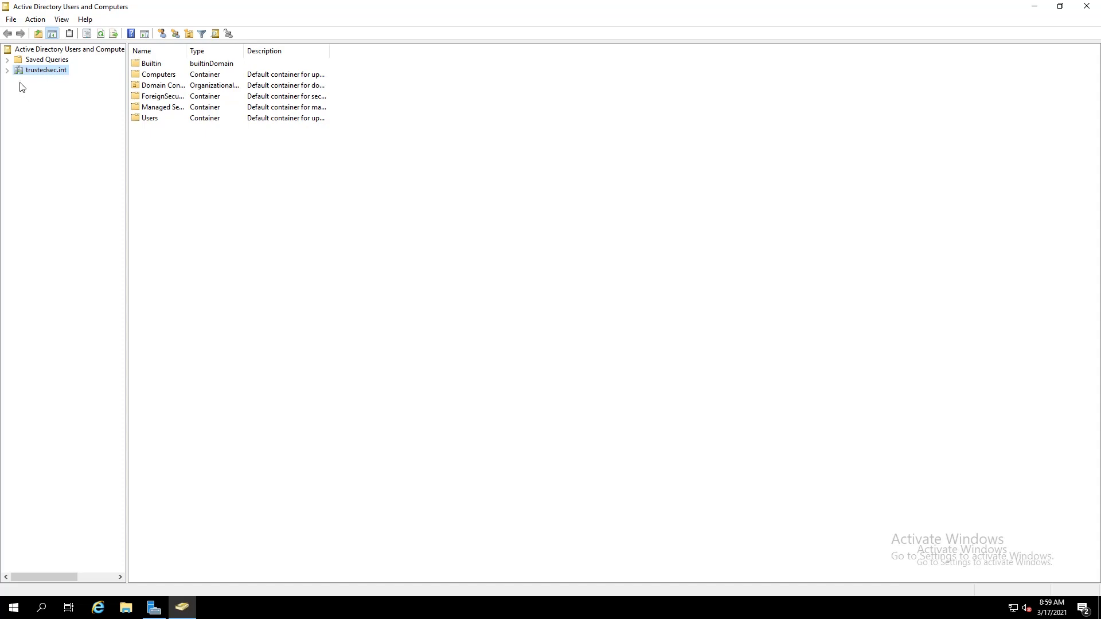
left_click(7, 70)
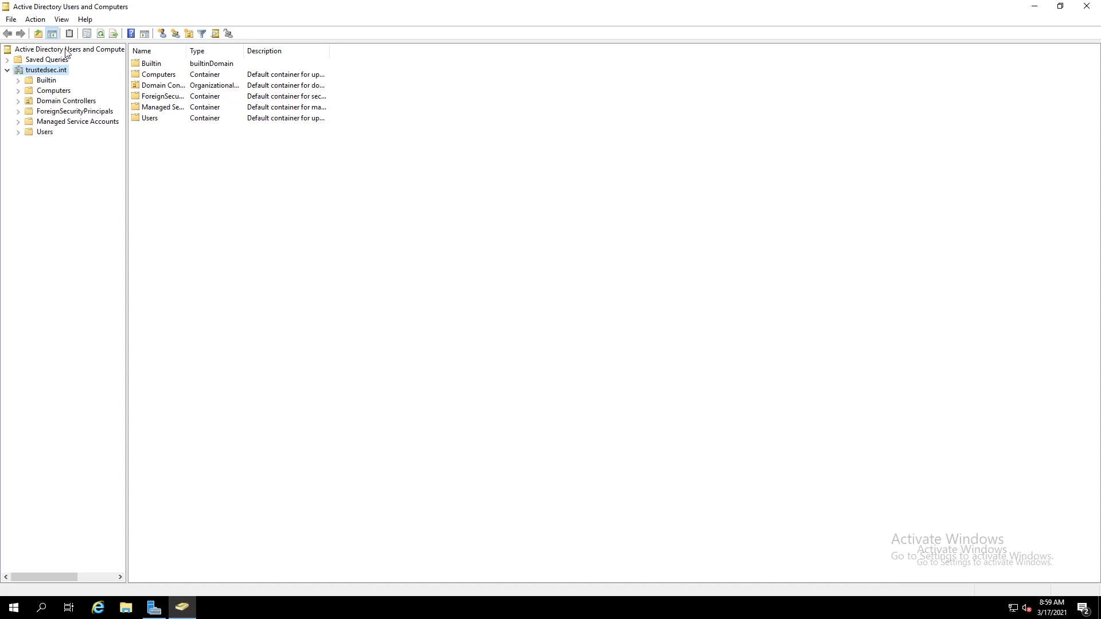
left_click(67, 19)
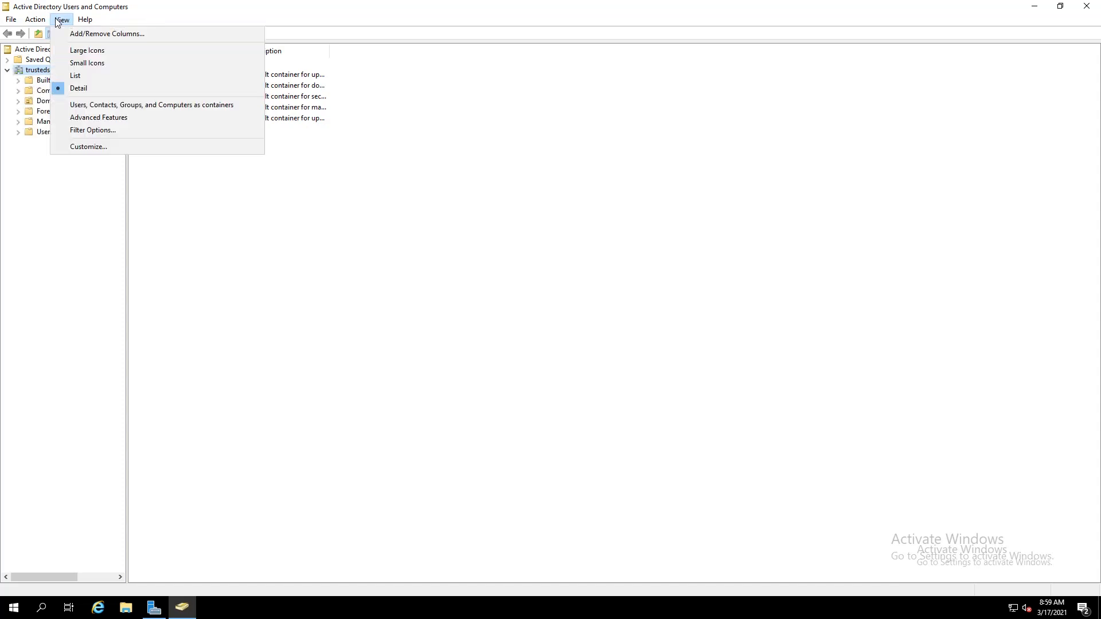
left_click(125, 120)
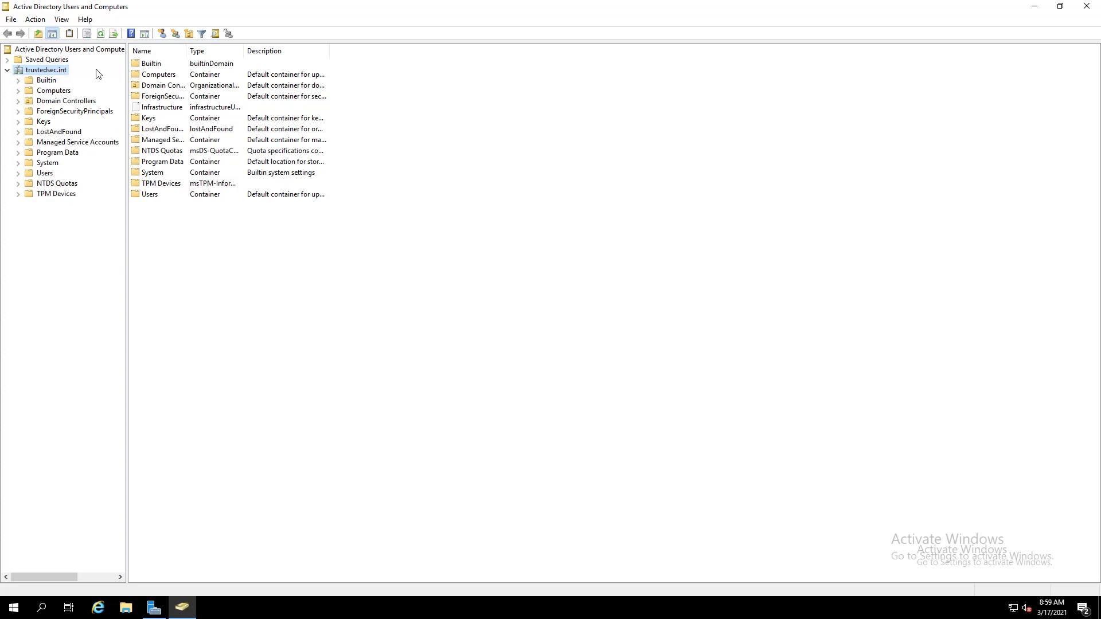
Open the trustedsec.int Properties dialog, move it aside, and show its Security tab
right_click(24, 70)
left_click(95, 232)
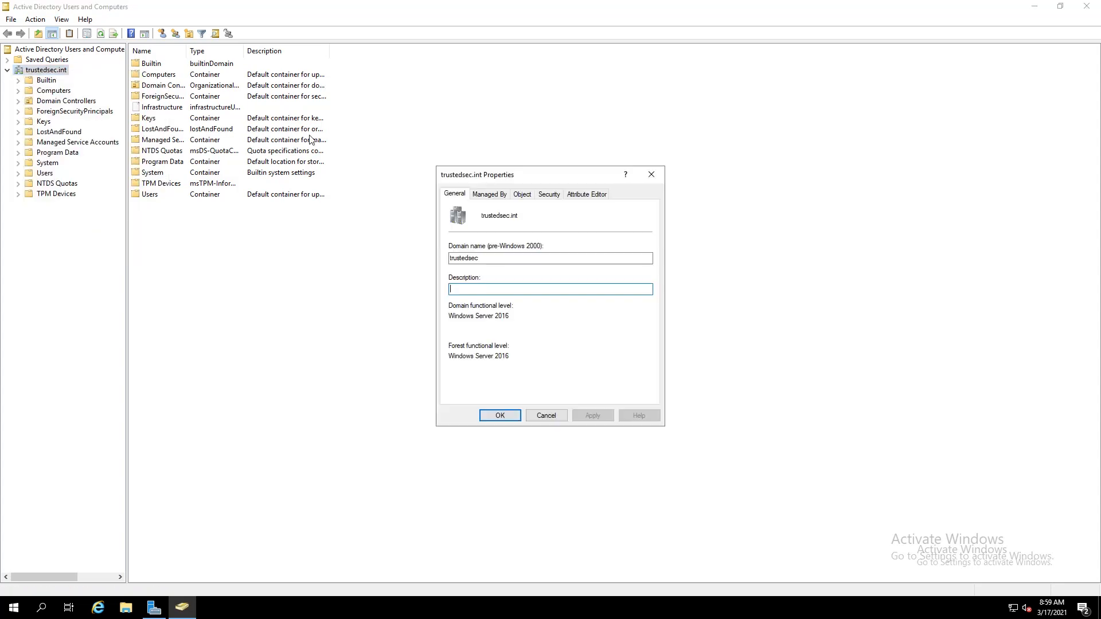
left_click_drag(498, 181, 63, 110)
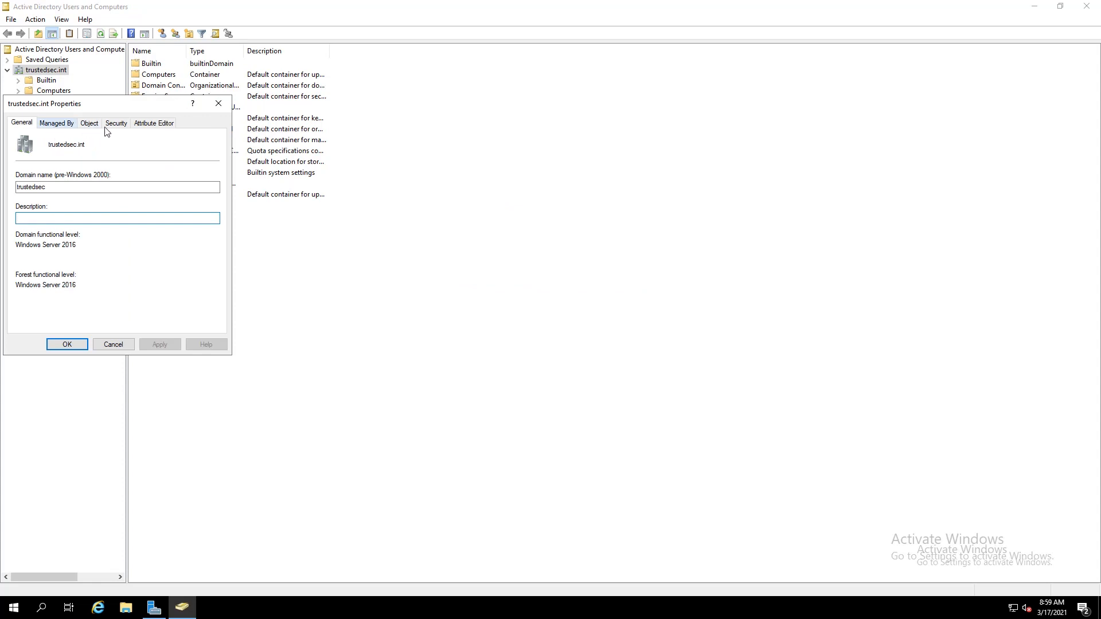
left_click(119, 124)
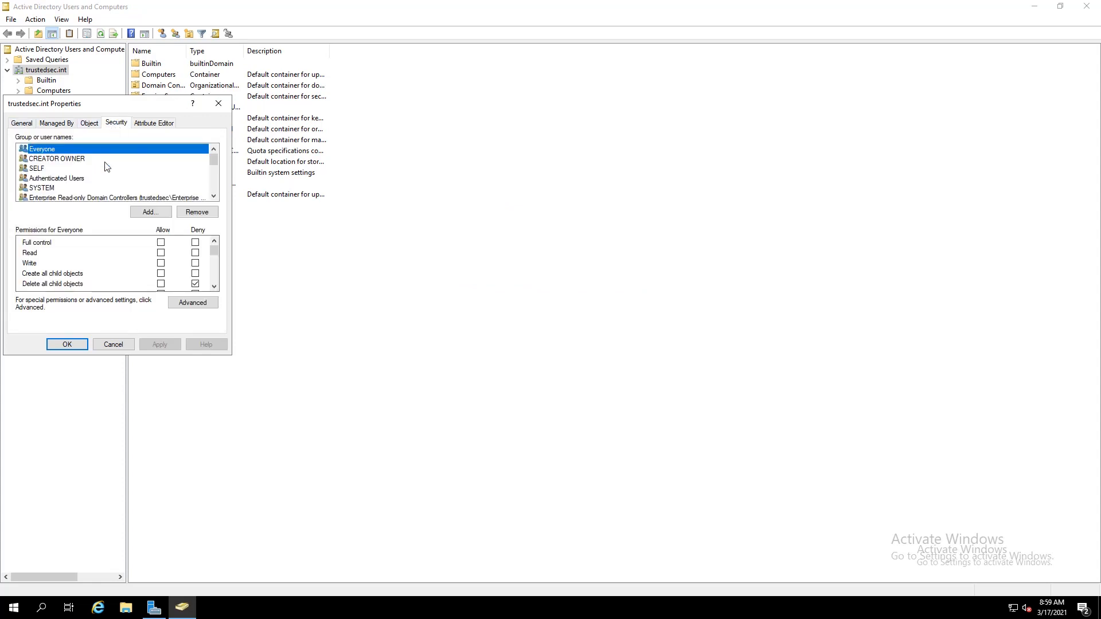
Glance at the Attribute Editor, return to Security, and review Domain Admins' allowed permissions
left_click(150, 124)
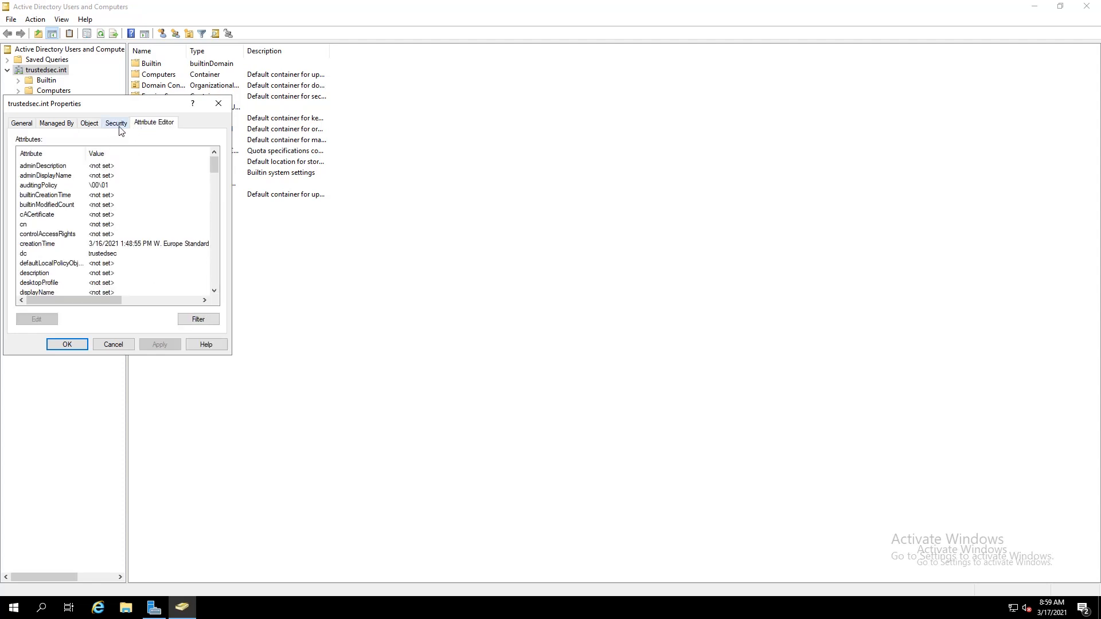
left_click(120, 125)
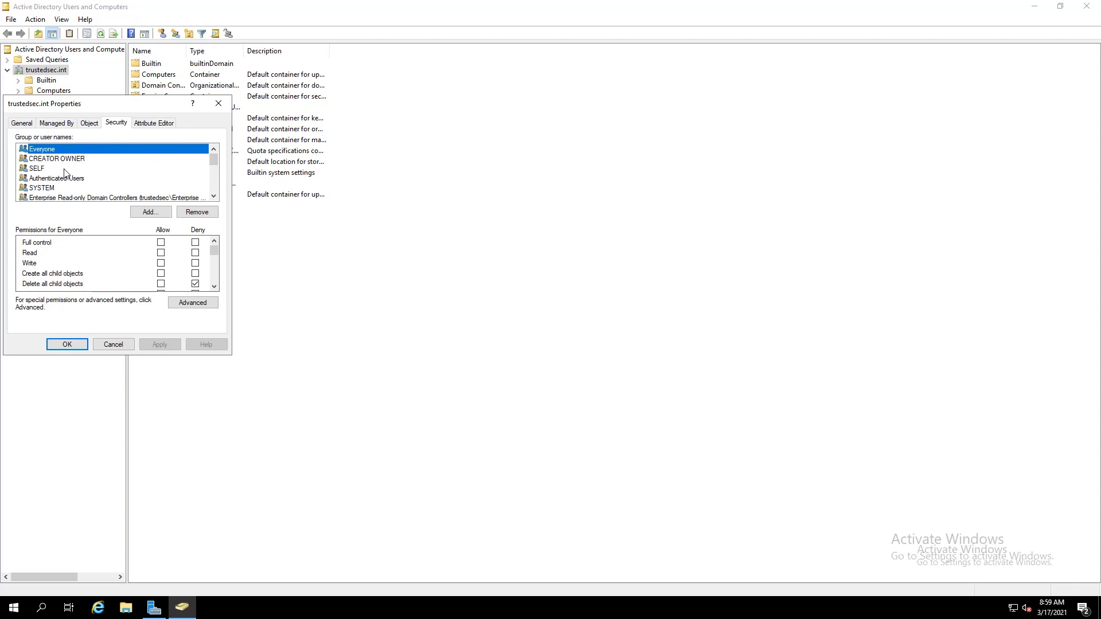
scroll(66, 174, "down", 1)
scroll(72, 182, "down", 1)
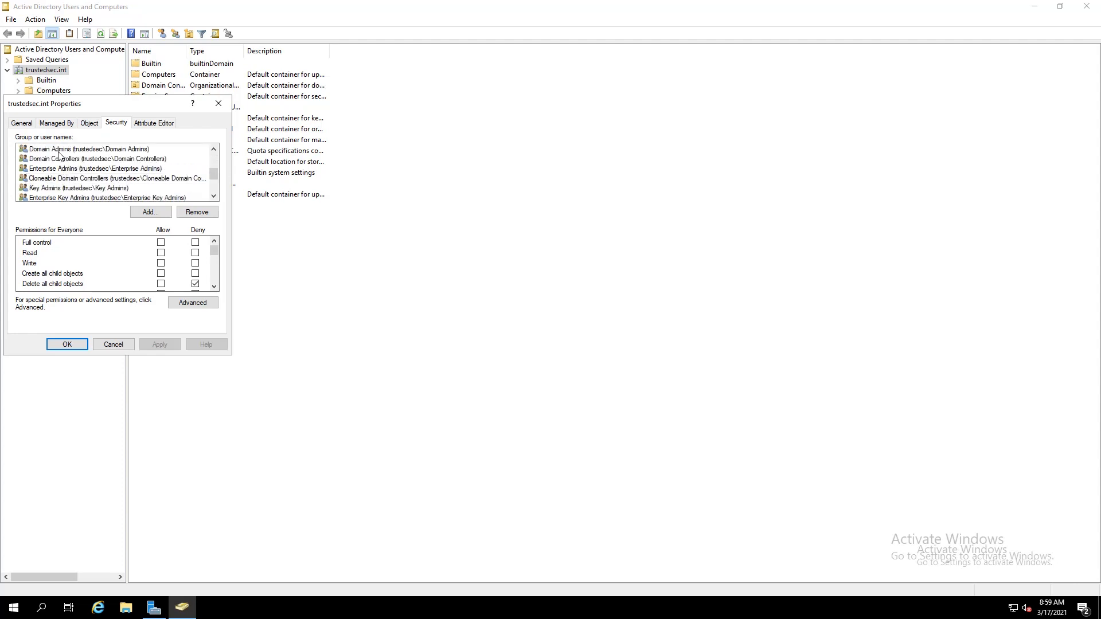
left_click(60, 152)
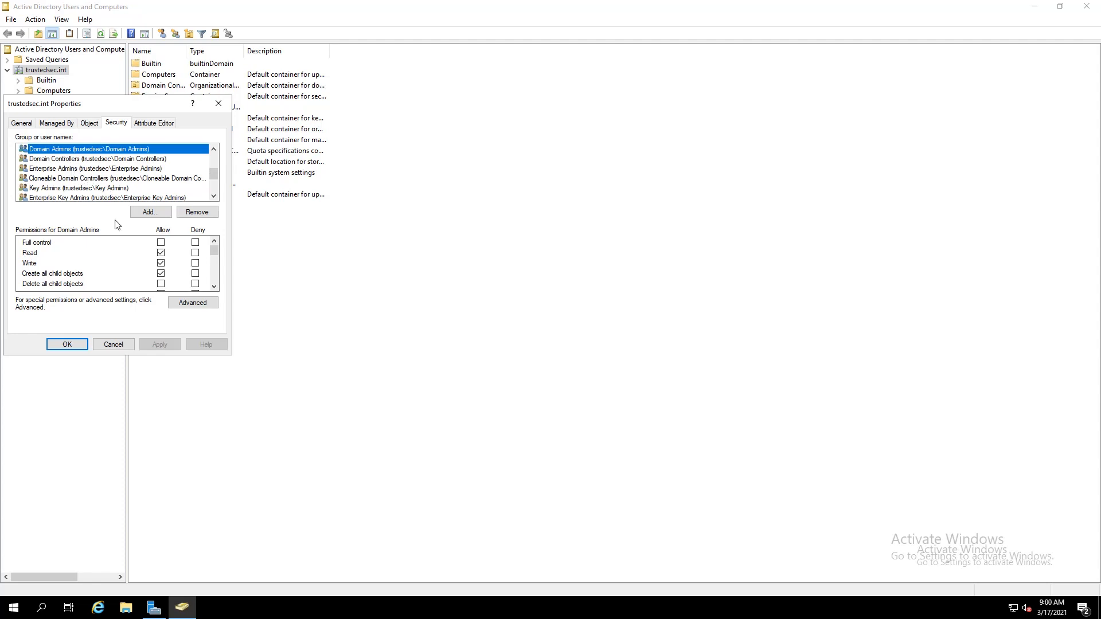
left_click(217, 265)
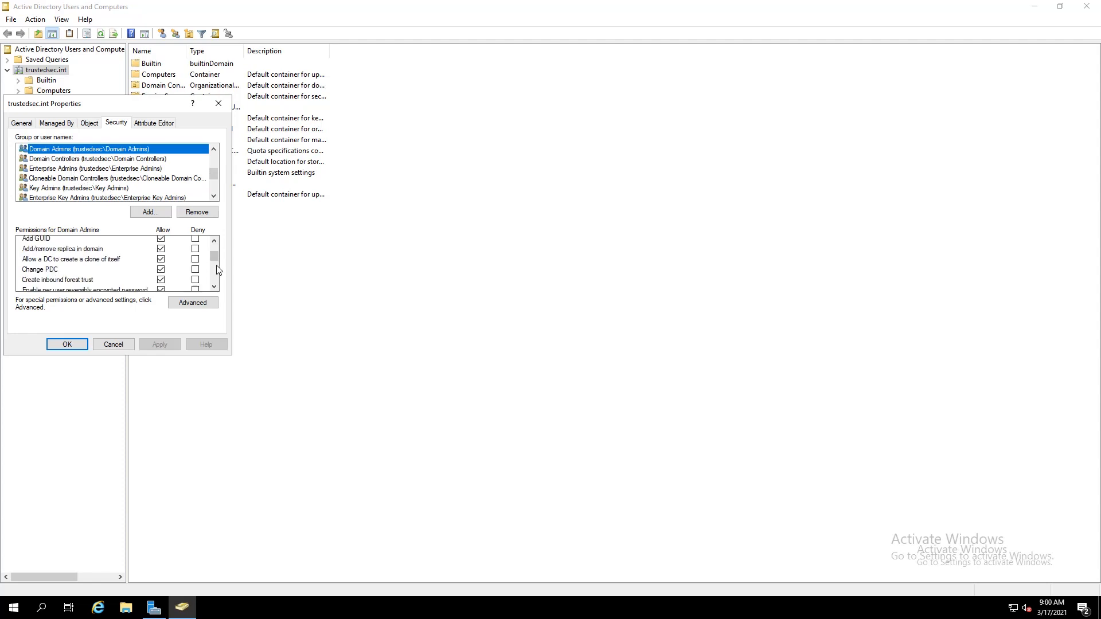
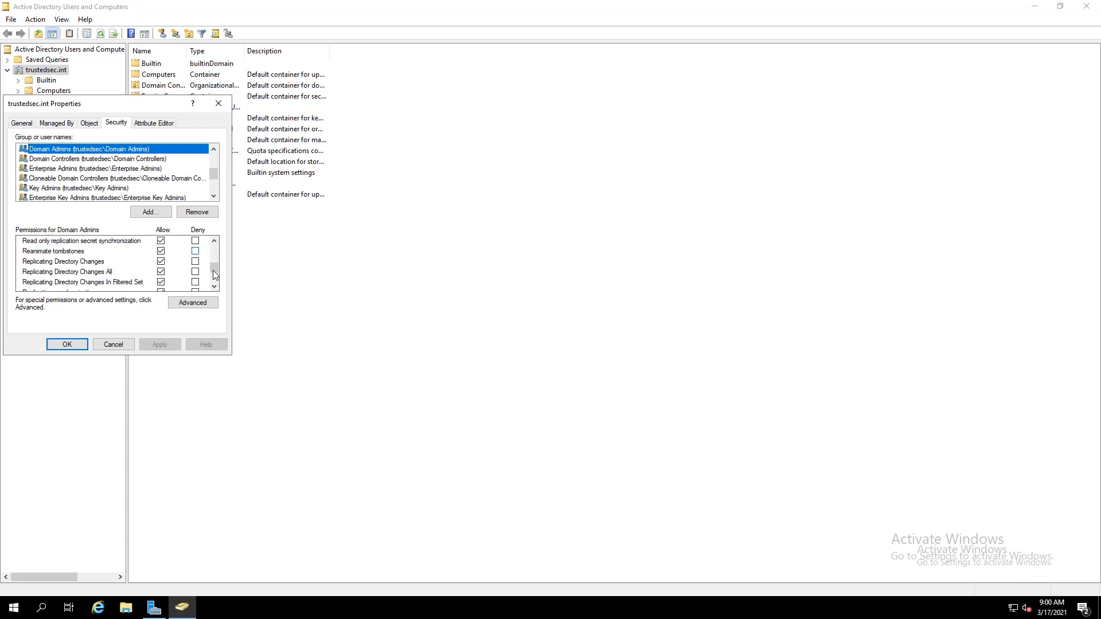
Scroll the domain's Security permissions and cancel the trustedsec.int Properties dialog unchanged
scroll(216, 275, "down", 3)
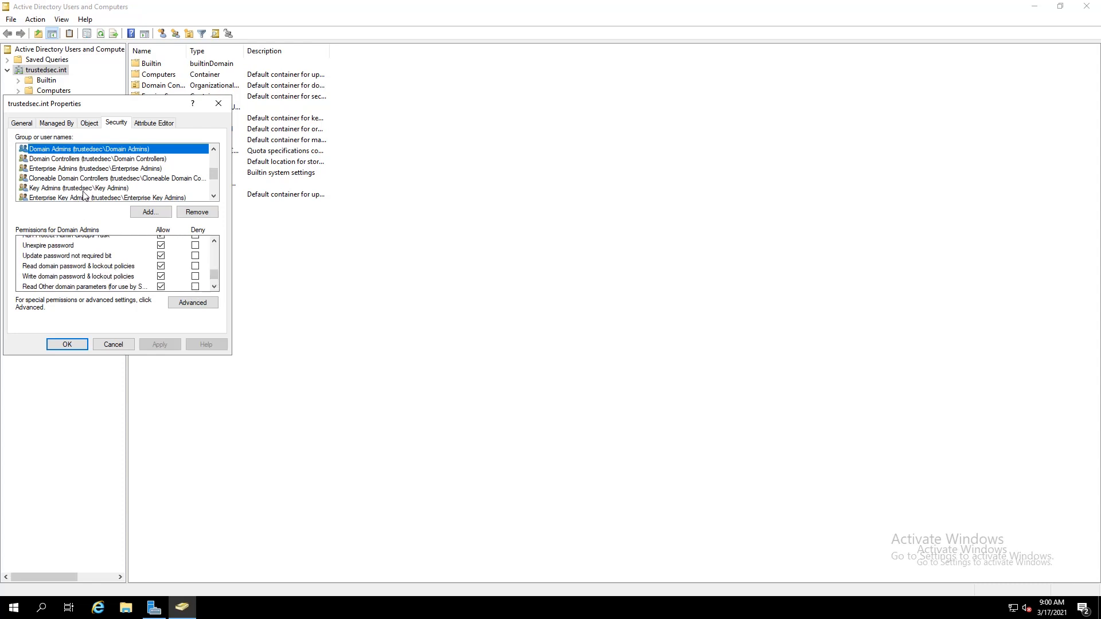
left_click(113, 344)
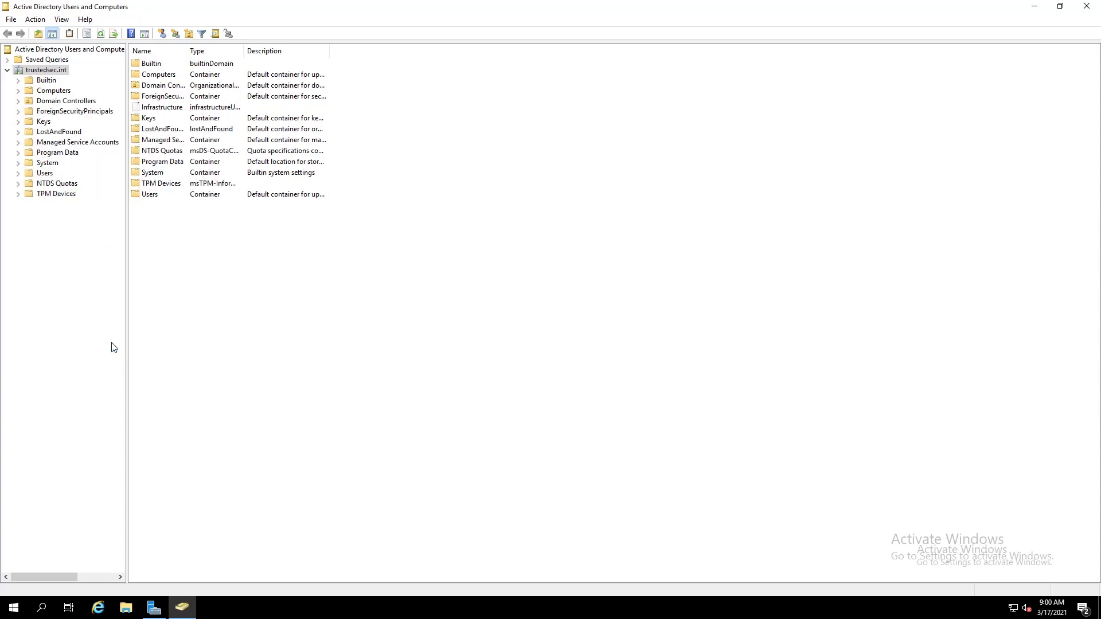
Check DC01 in Domain Controllers, review that container's Security permissions, then cancel and reselect trustedsec.int
left_click(49, 102)
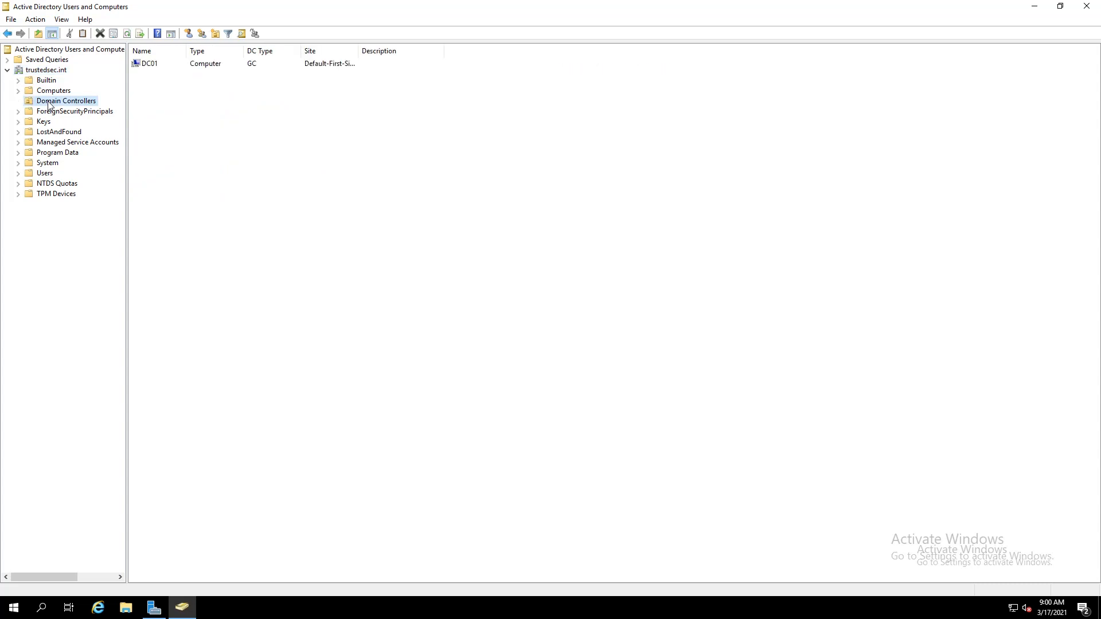
right_click(49, 101)
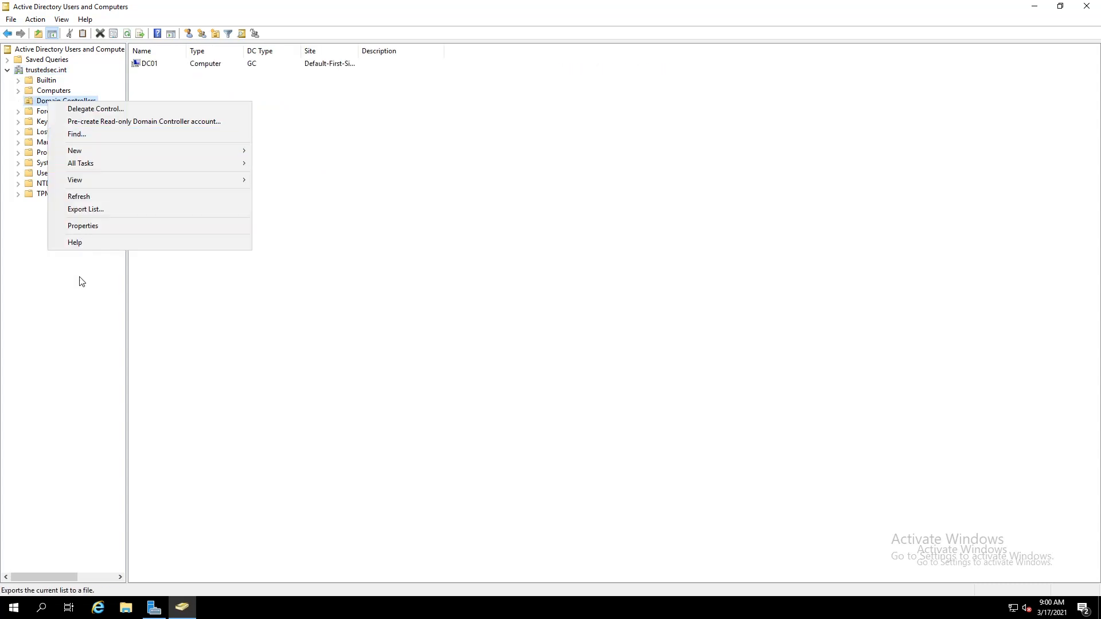
left_click(90, 228)
left_click(117, 123)
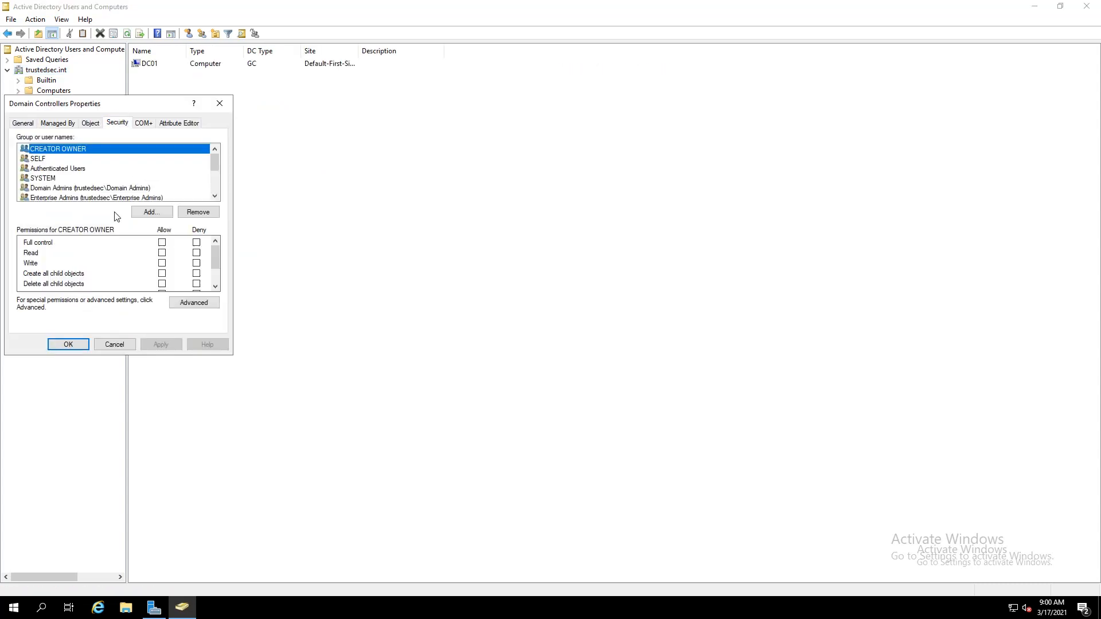
scroll(65, 177, "down", 1)
scroll(64, 177, "down", 3)
scroll(65, 176, "up", 5)
left_click(114, 344)
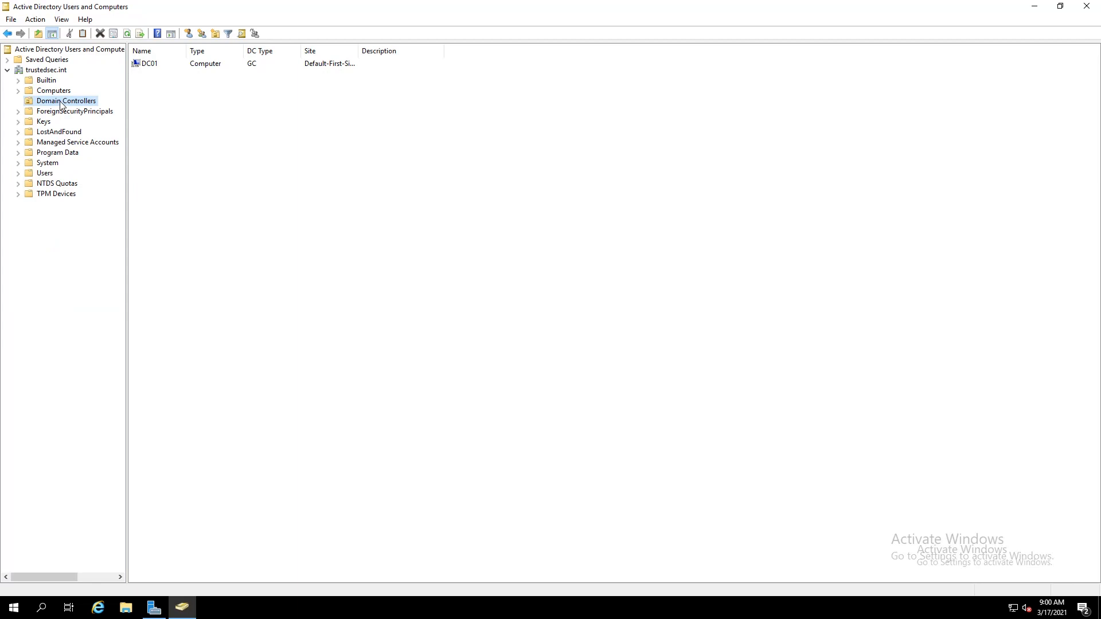
left_click(45, 70)
Create an organizational unit named Locations at the root of trustedsec.int
right_click(44, 71)
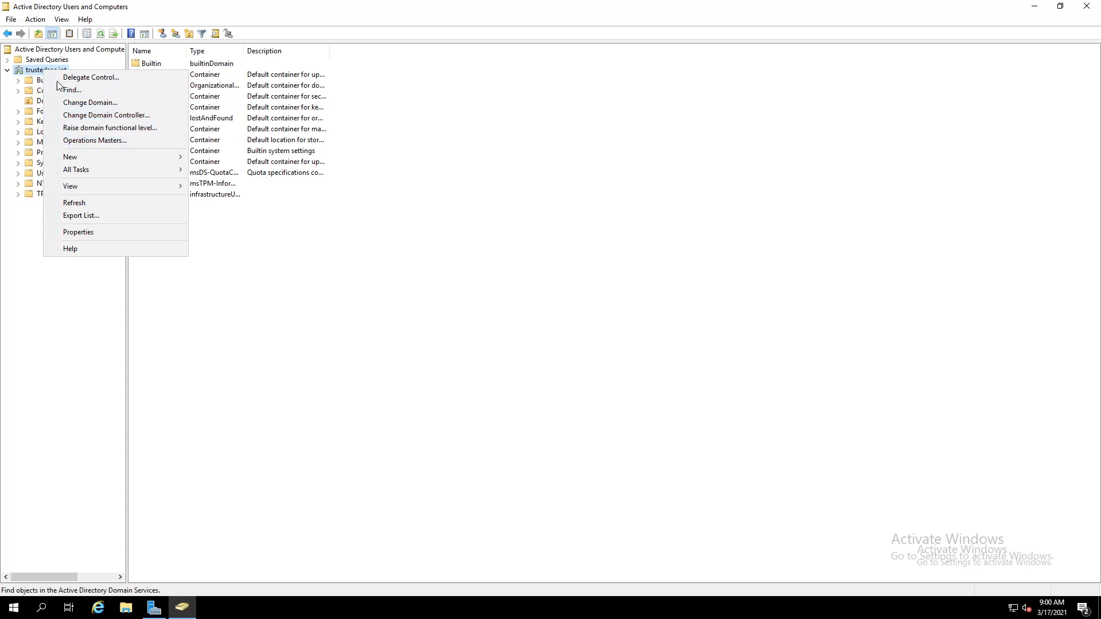
mouse_move(82, 154)
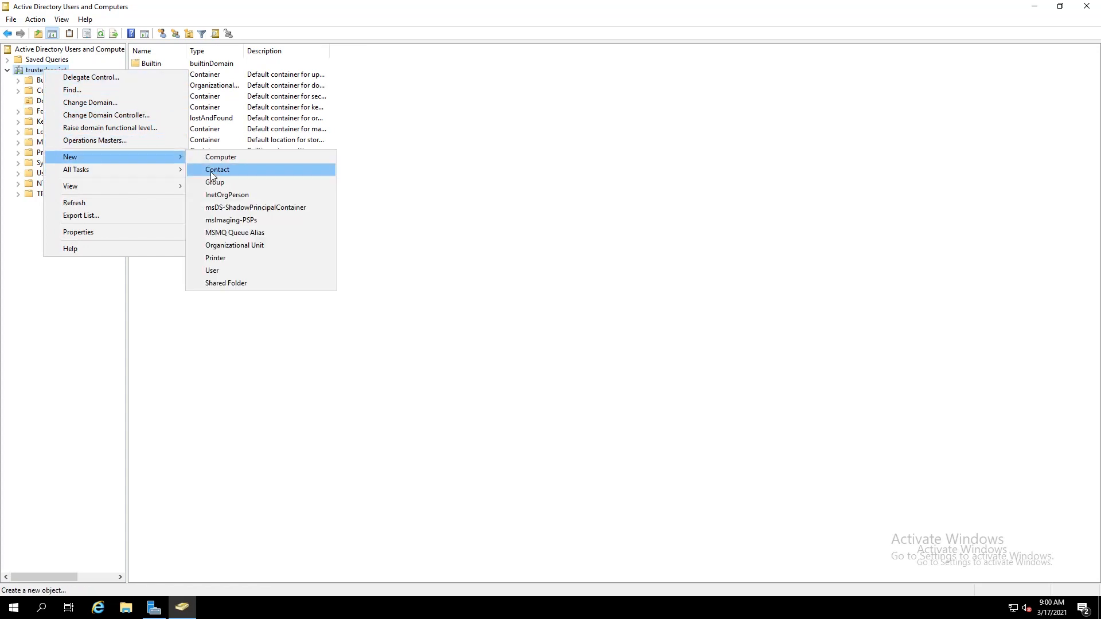
left_click(252, 246)
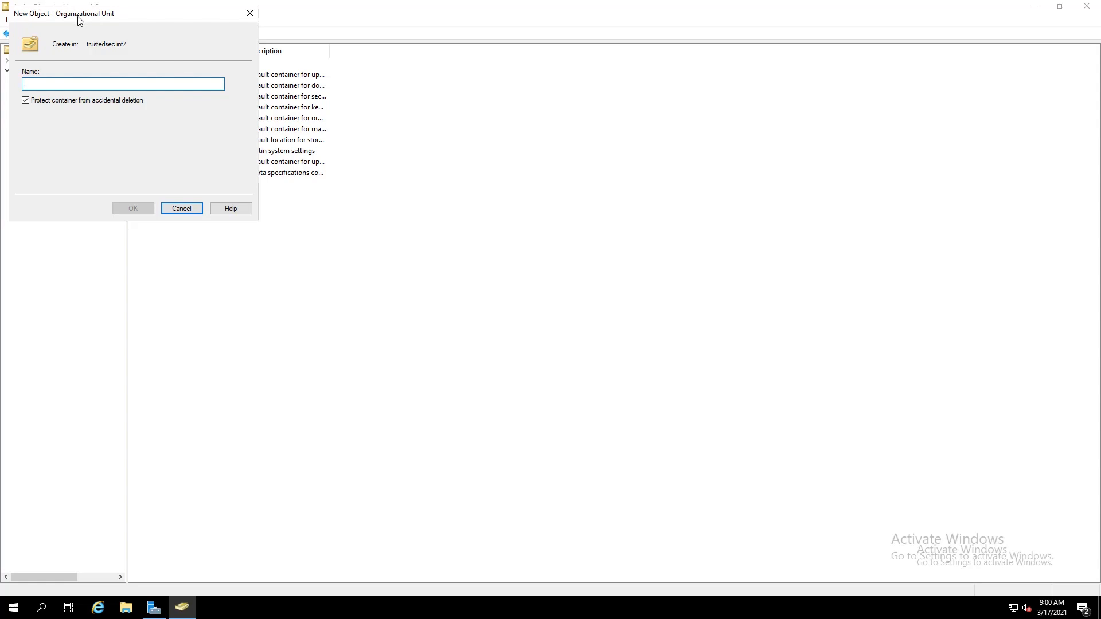
left_click_drag(115, 13, 158, 45)
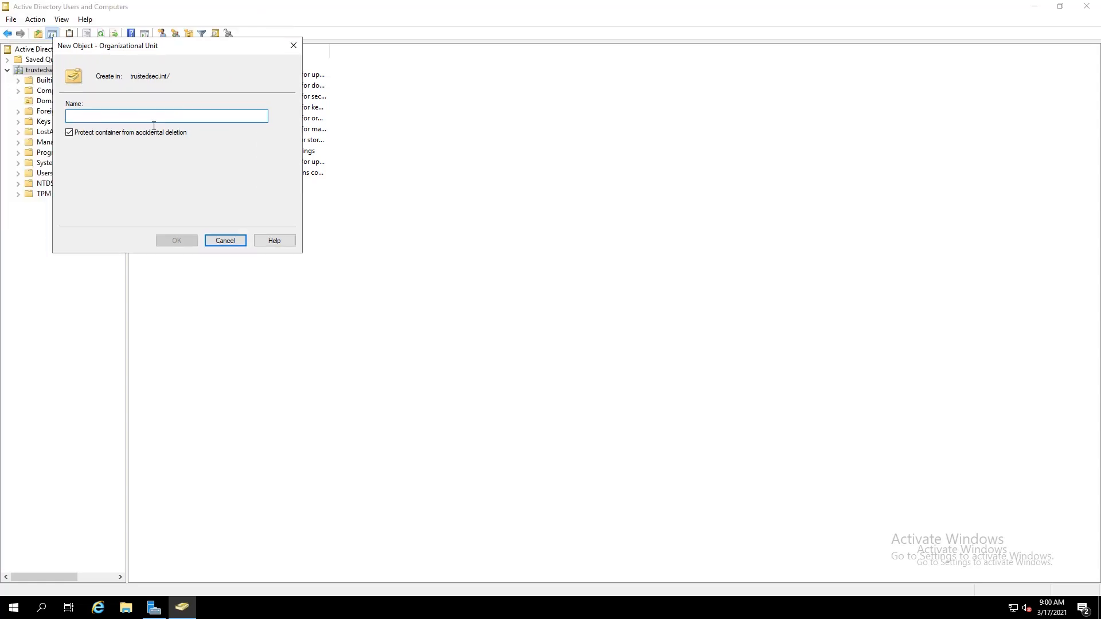
type("Locations")
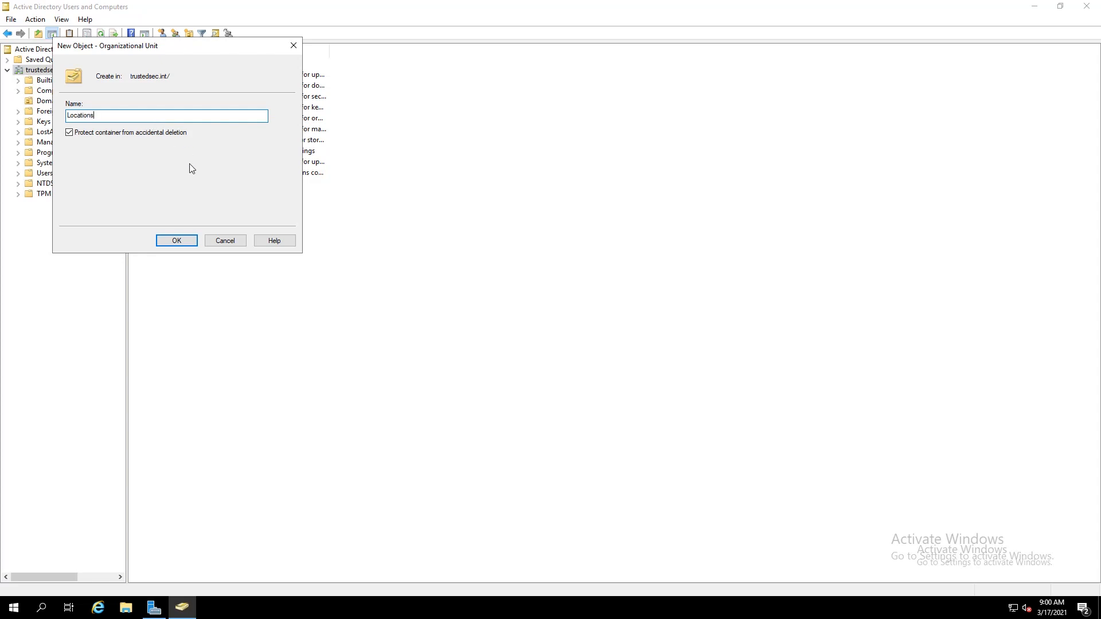
left_click(168, 243)
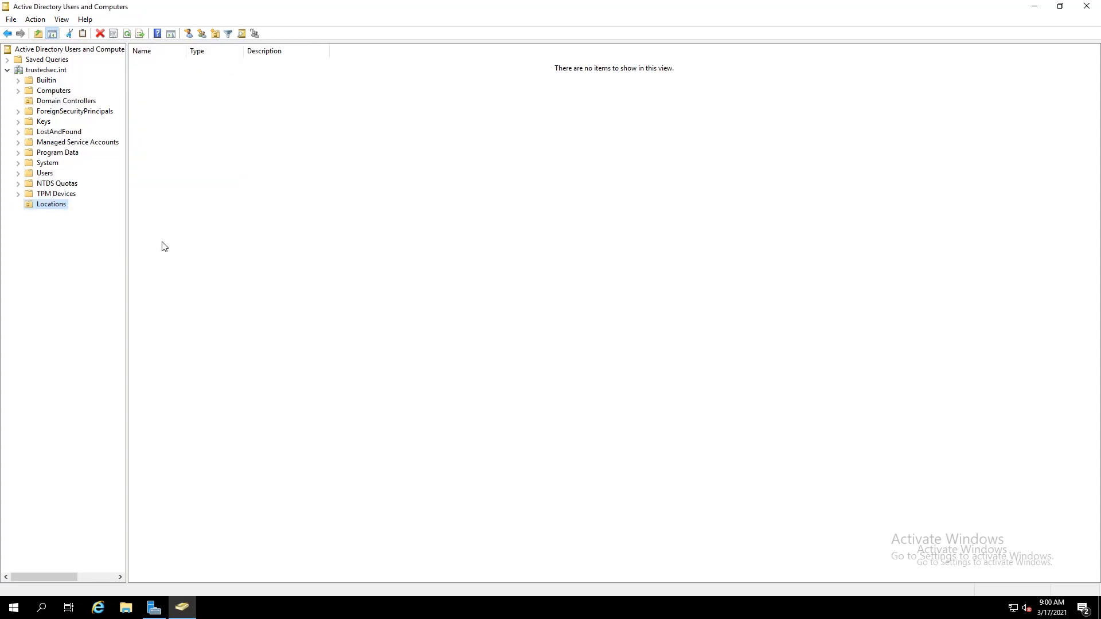
right_click(48, 211)
Create an organizational unit named USA inside Locations
mouse_move(95, 254)
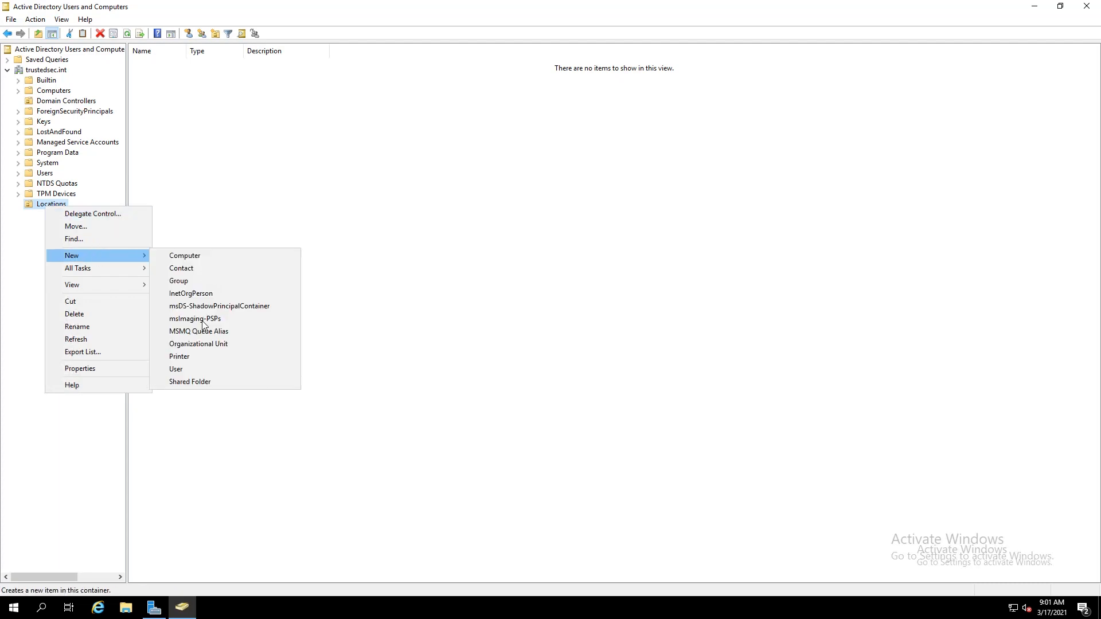
left_click(198, 344)
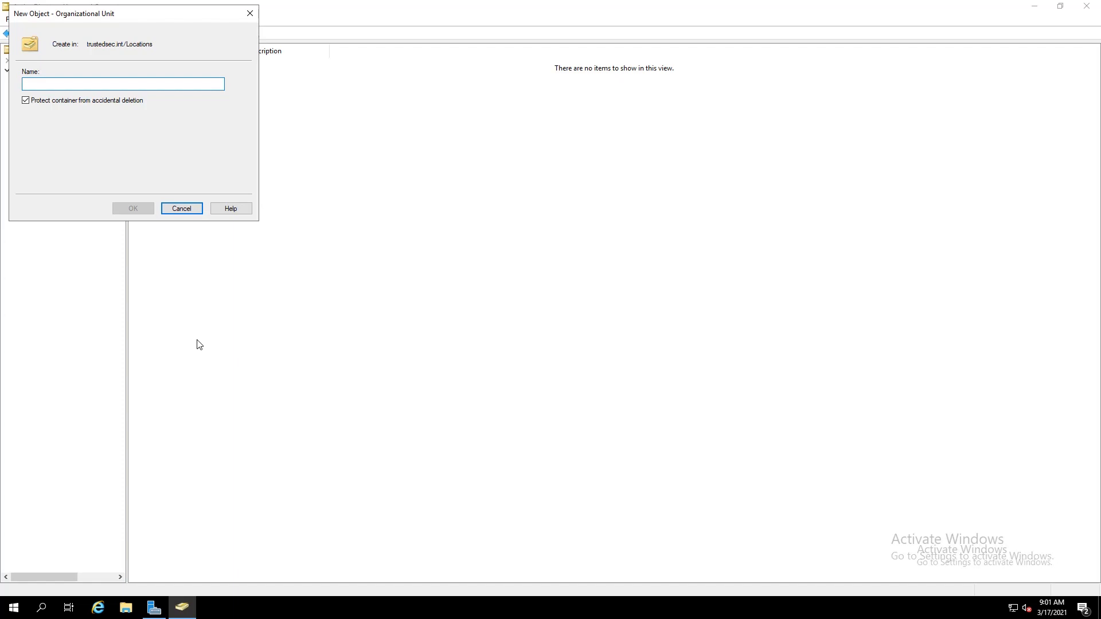
type("USA")
key("Return")
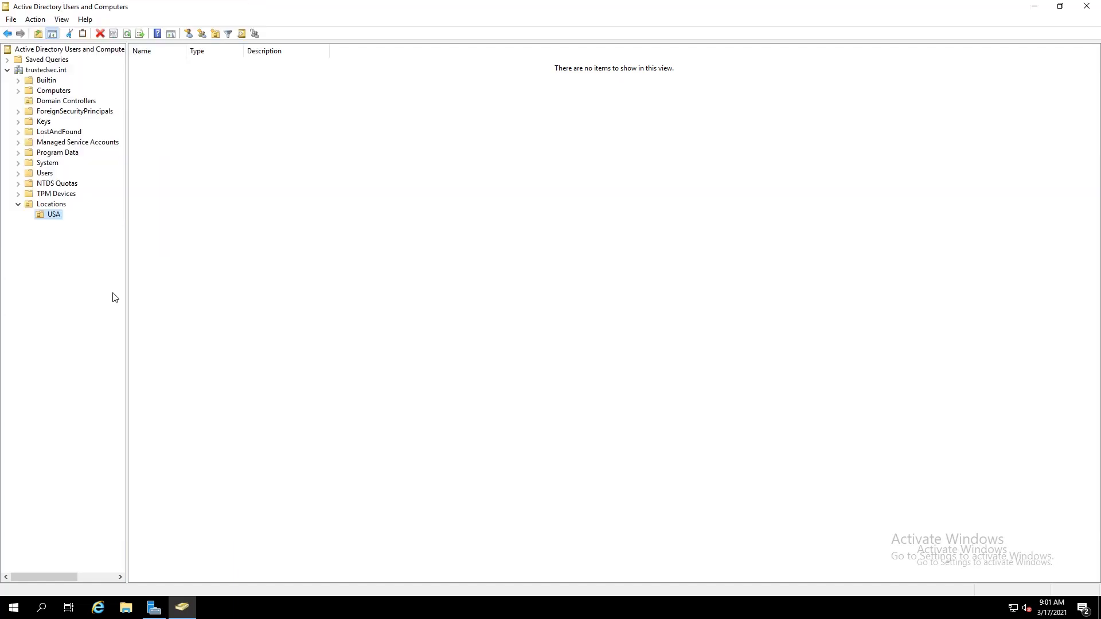
Create a second organizational unit named Norway inside Locations and select it
right_click(51, 205)
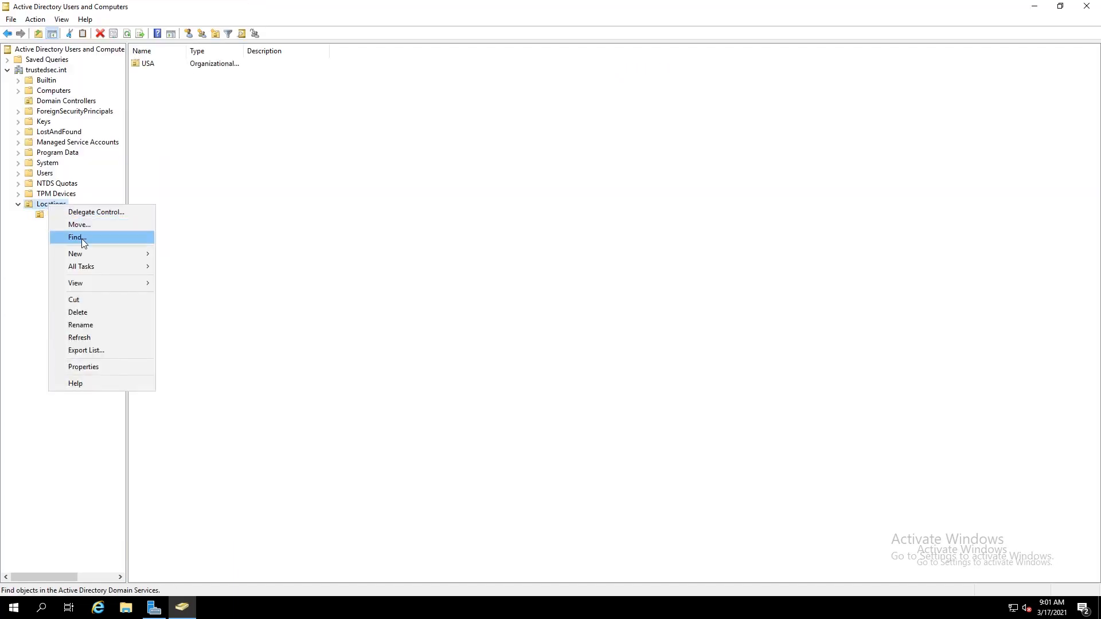
mouse_move(89, 257)
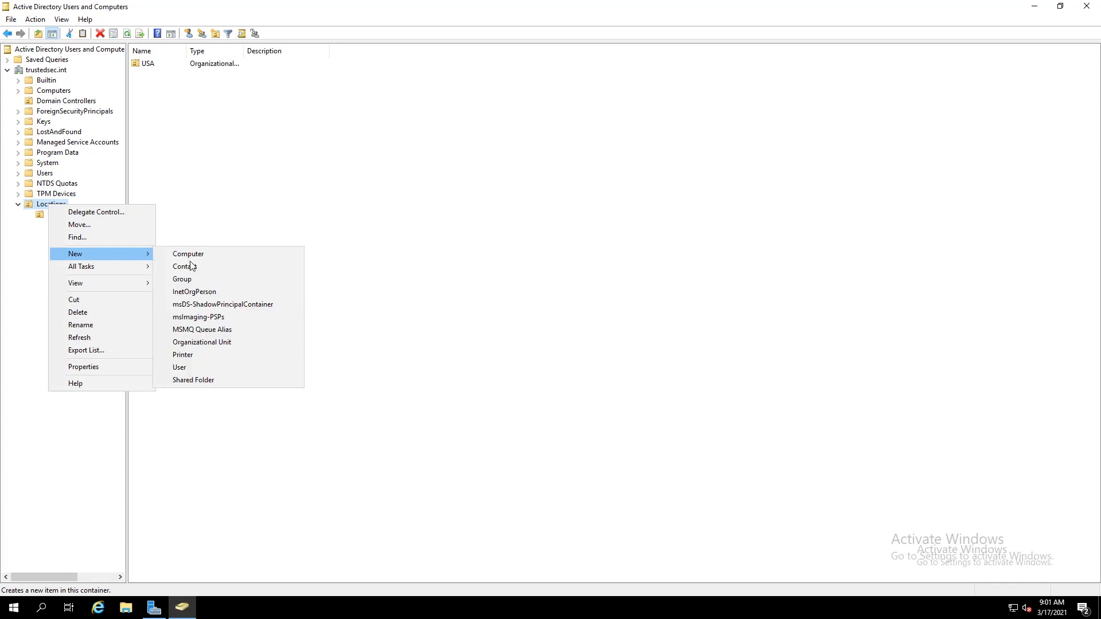
left_click(202, 342)
type("Norway")
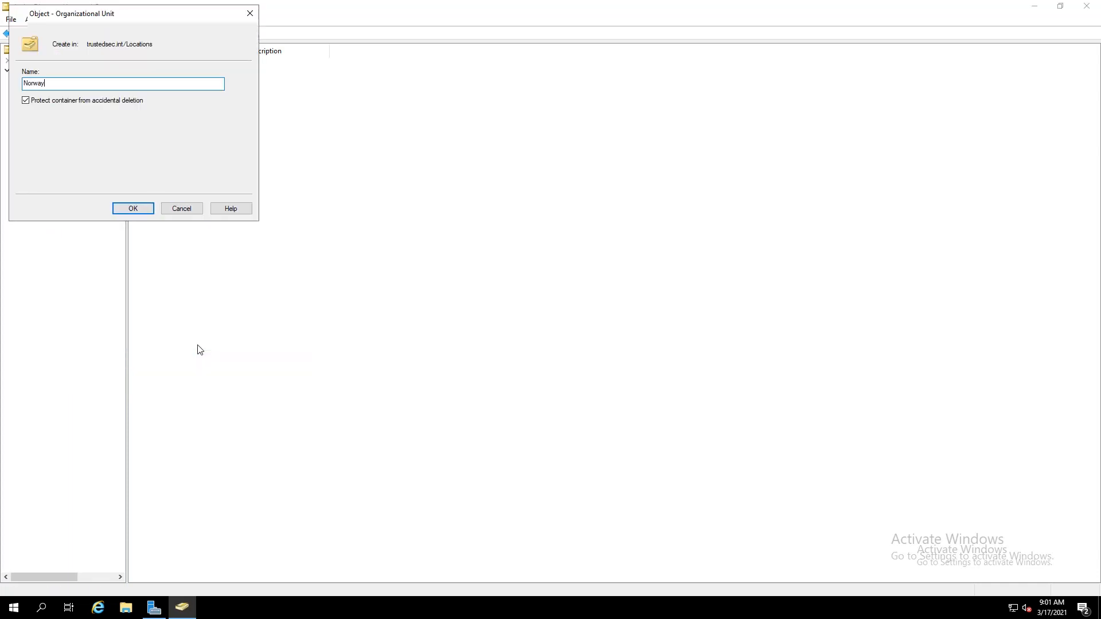
key("Return")
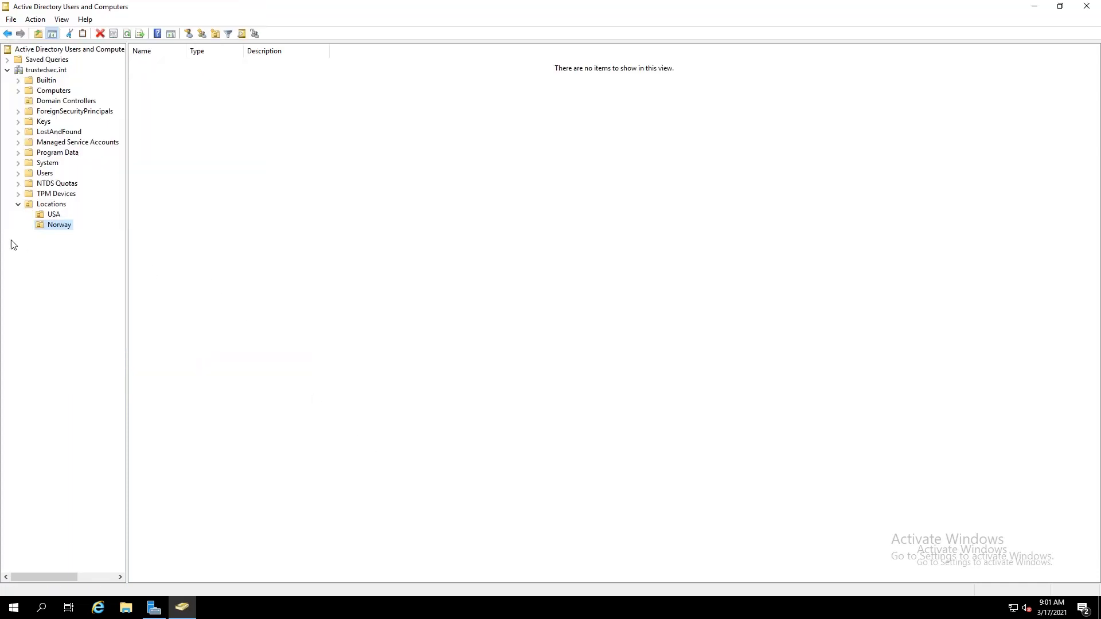
left_click(52, 227)
Start a new user in the Norway OU, entering the user's first name, last name and logon name
left_click(137, 237)
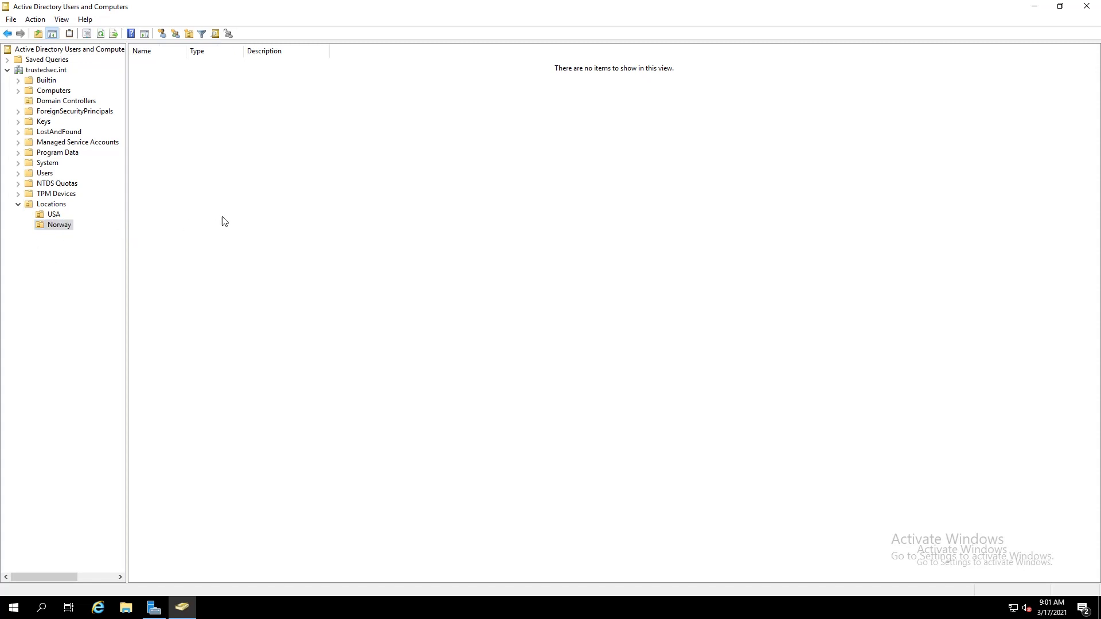
right_click(217, 212)
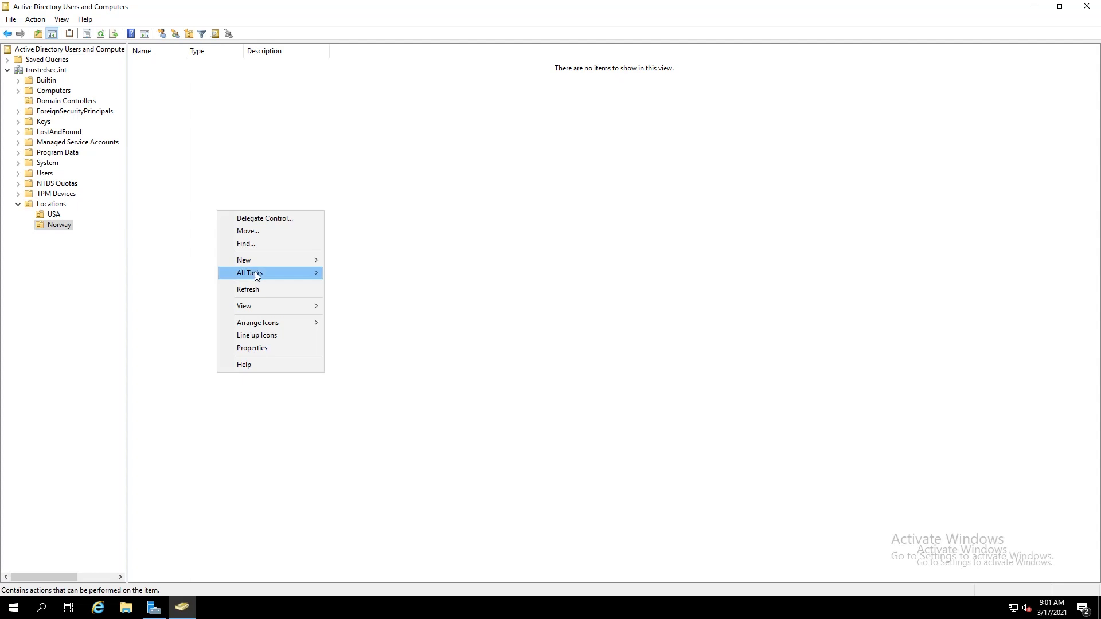
mouse_move(255, 260)
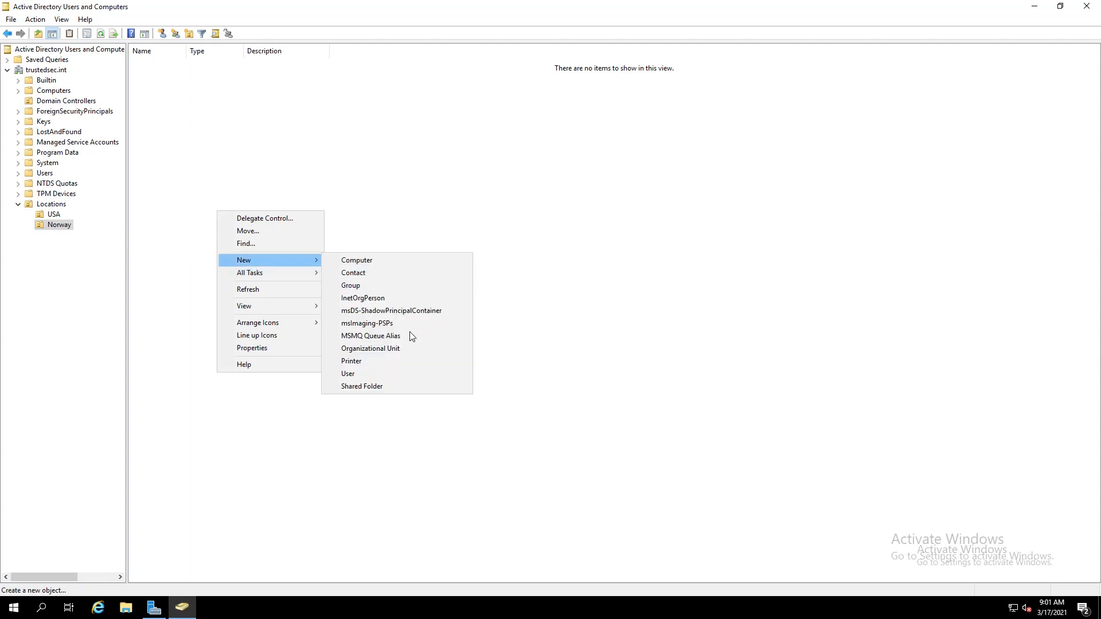
left_click(373, 374)
key("Tab")
key("Tab")
key("Tab")
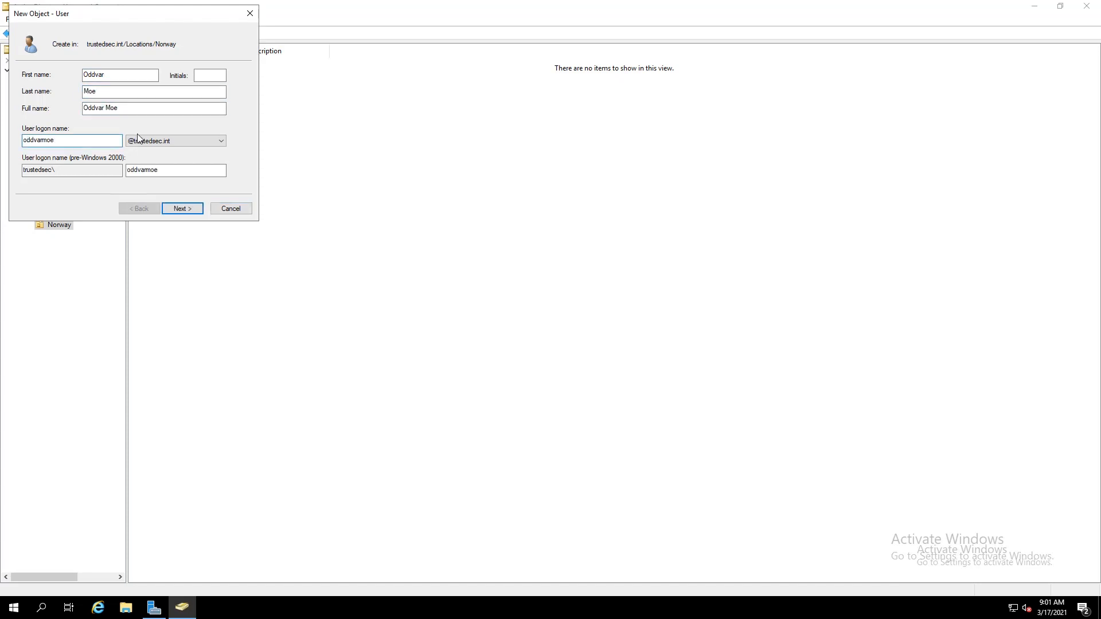
left_click(184, 209)
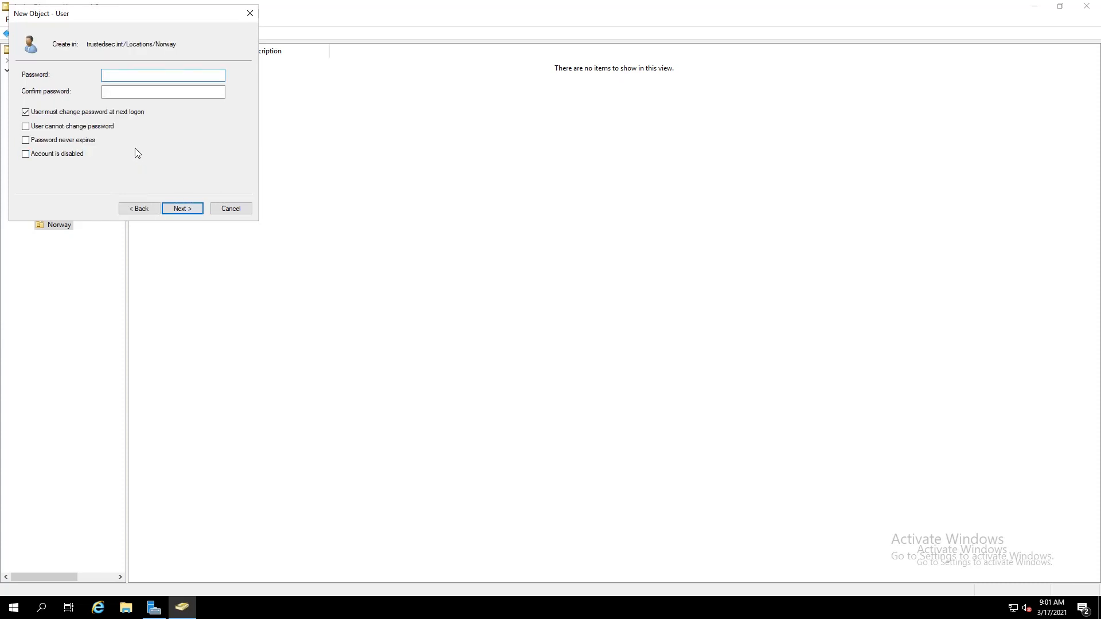
Enter and confirm the account password, clear 'must change password at next logon', and finish
type("Password1")
key("Tab")
type("Passwor")
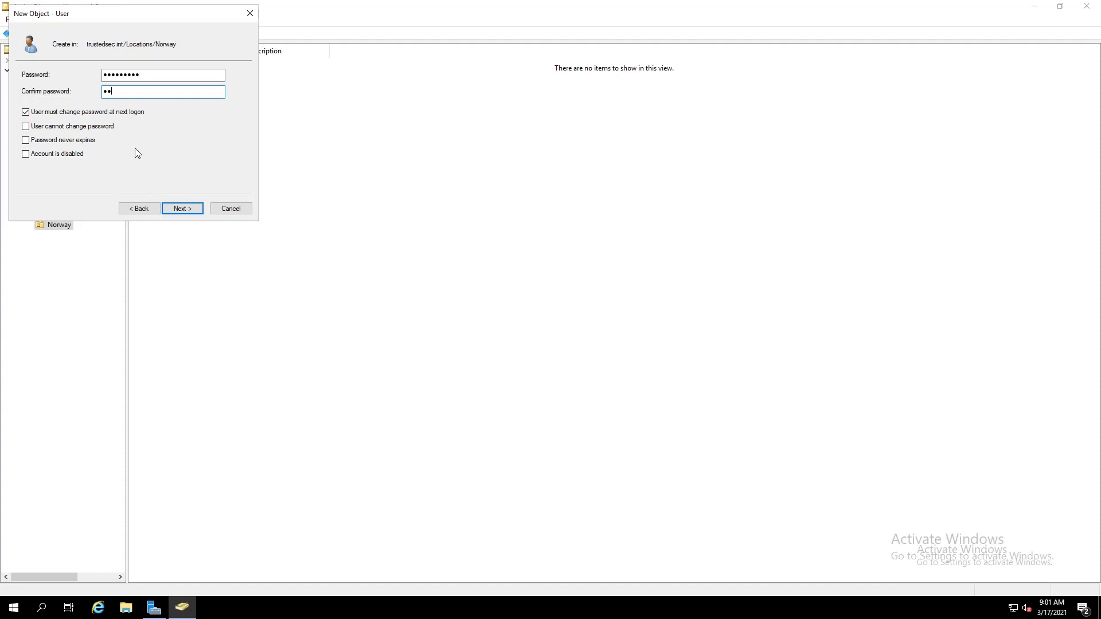
type("d1")
left_click(90, 114)
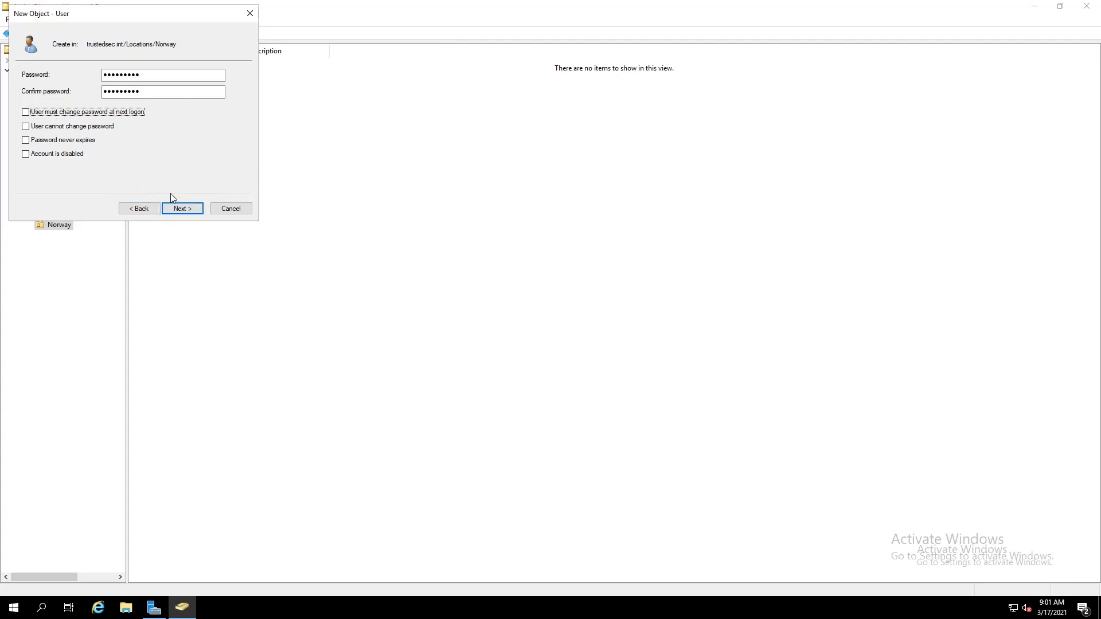
left_click(180, 209)
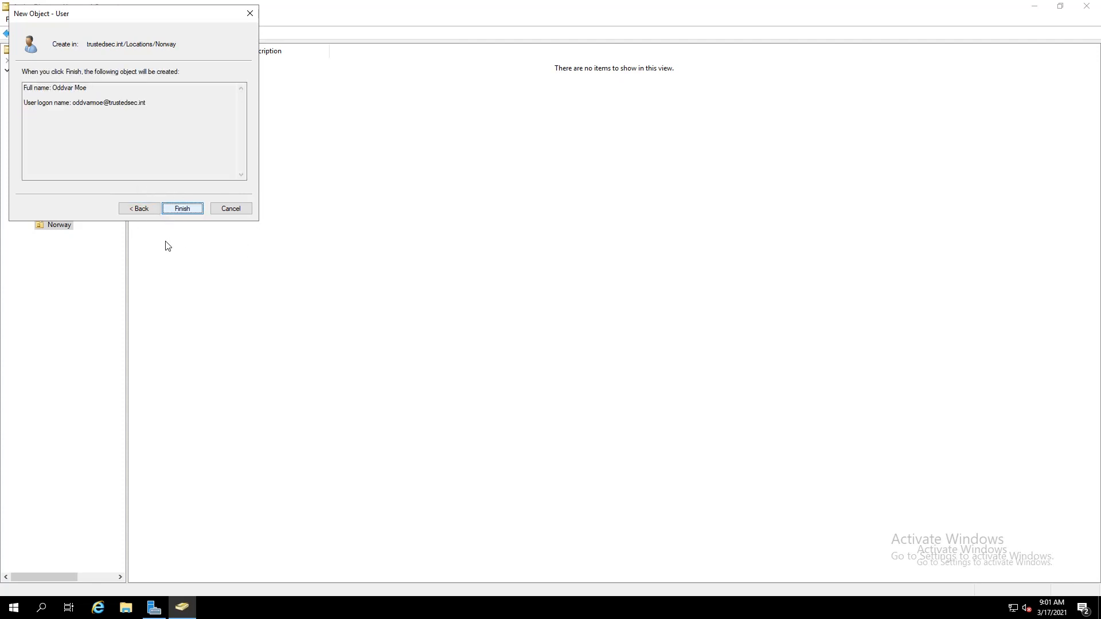
left_click(184, 208)
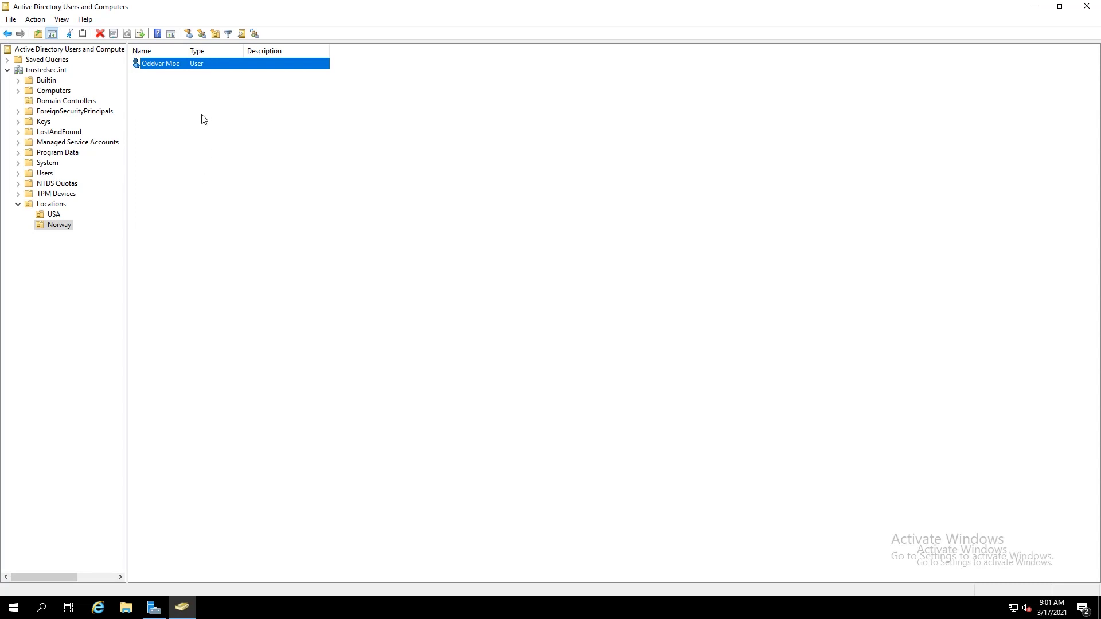
right_click(171, 107)
mouse_move(211, 154)
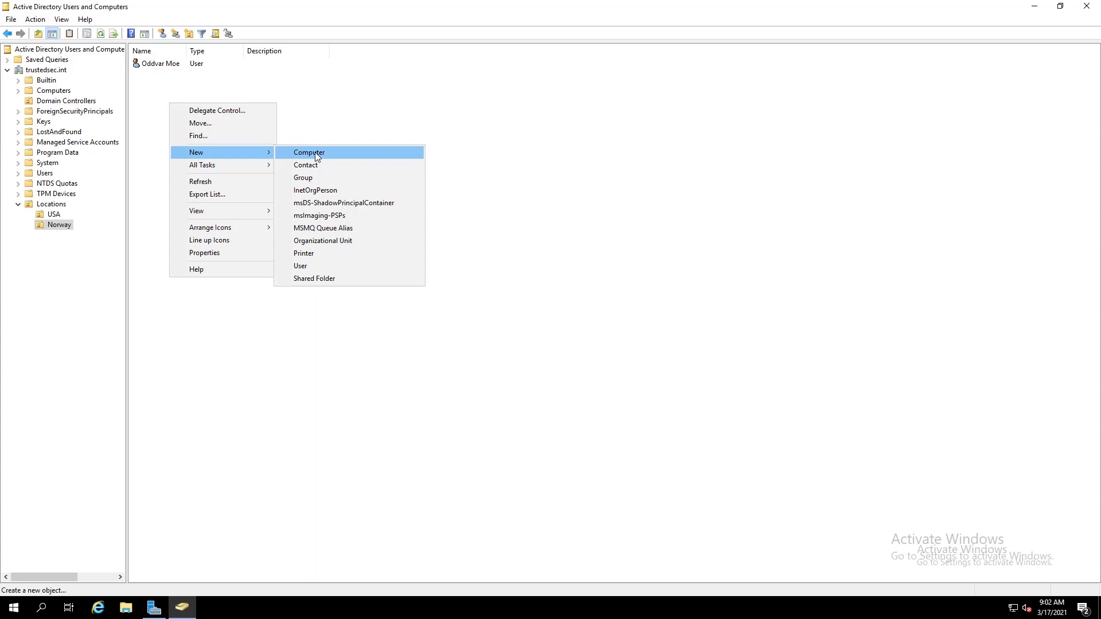
left_click(621, 241)
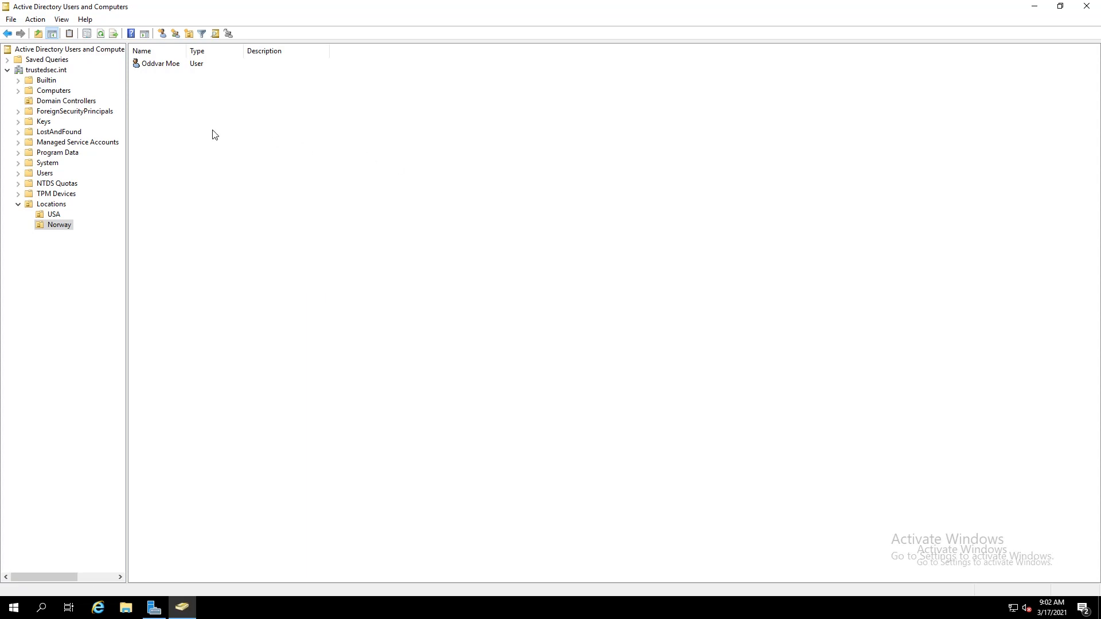
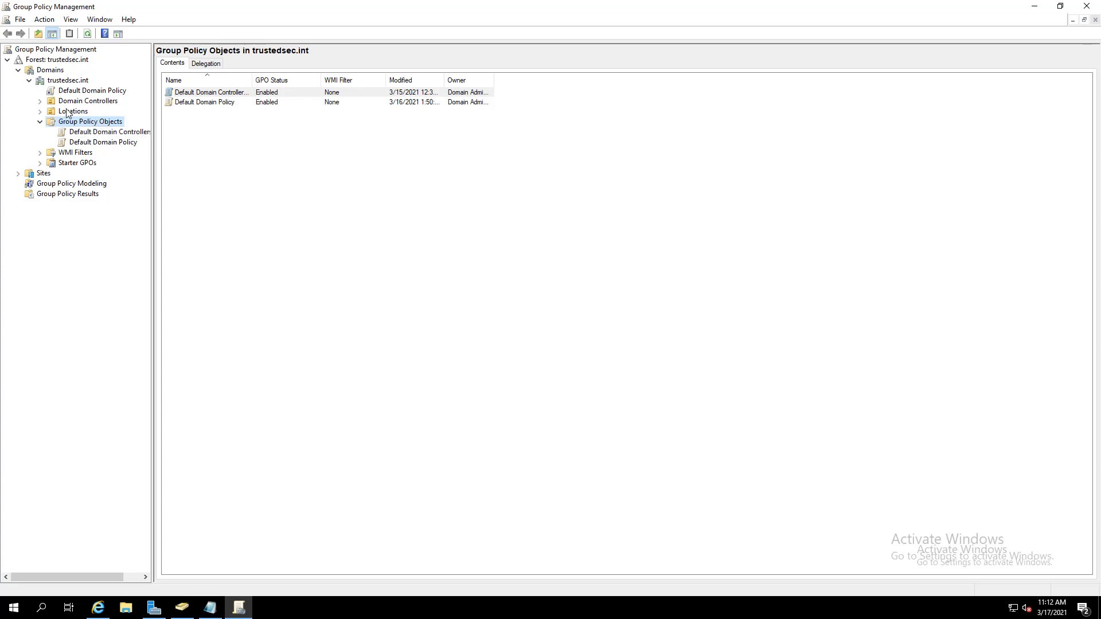
Create a new Group Policy Object named 'First GPO' under Group Policy Objects
left_click(39, 101)
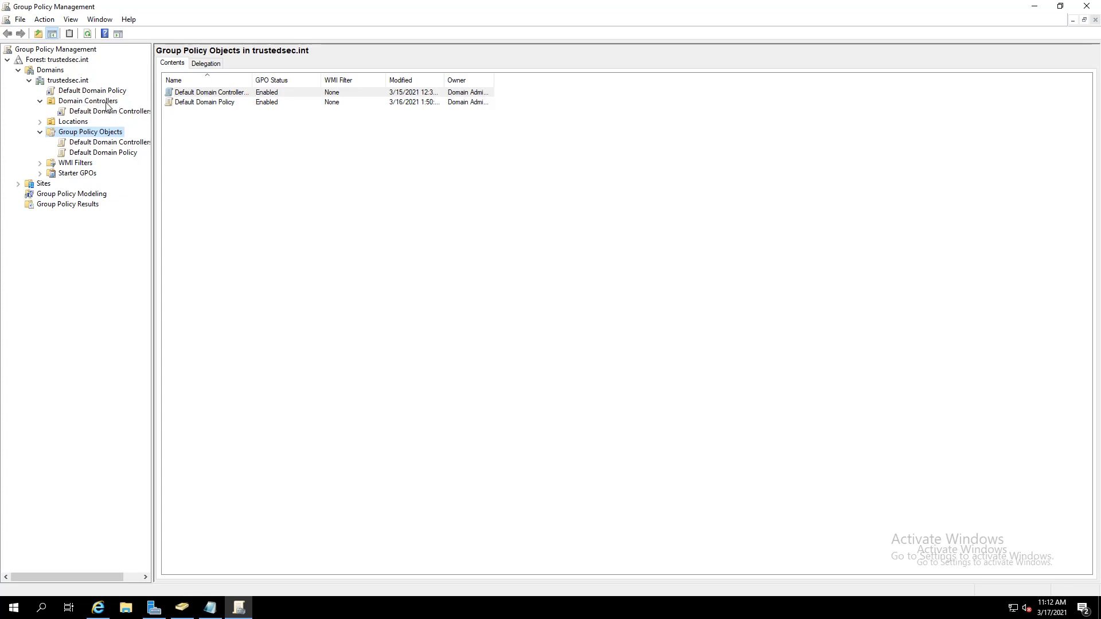
right_click(109, 137)
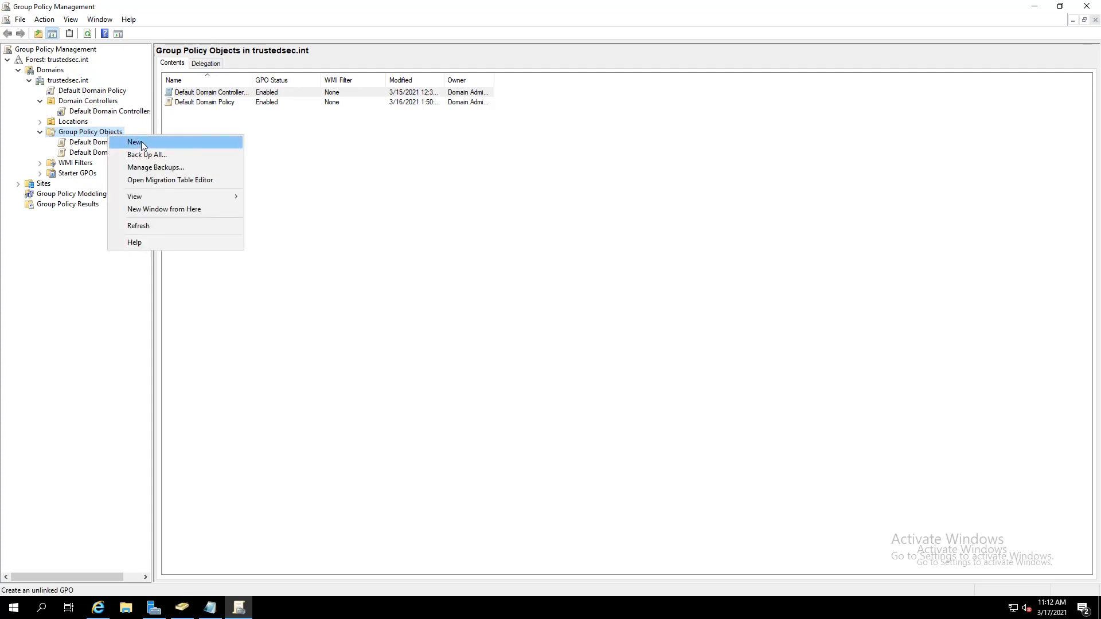
left_click(142, 145)
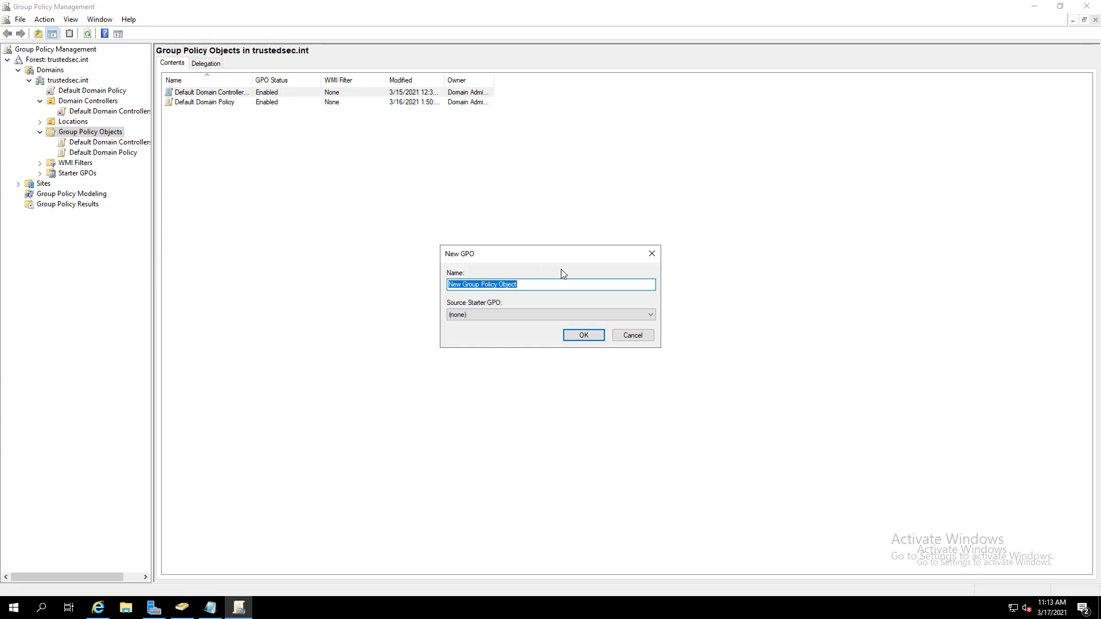
type("First GPO")
left_click(583, 336)
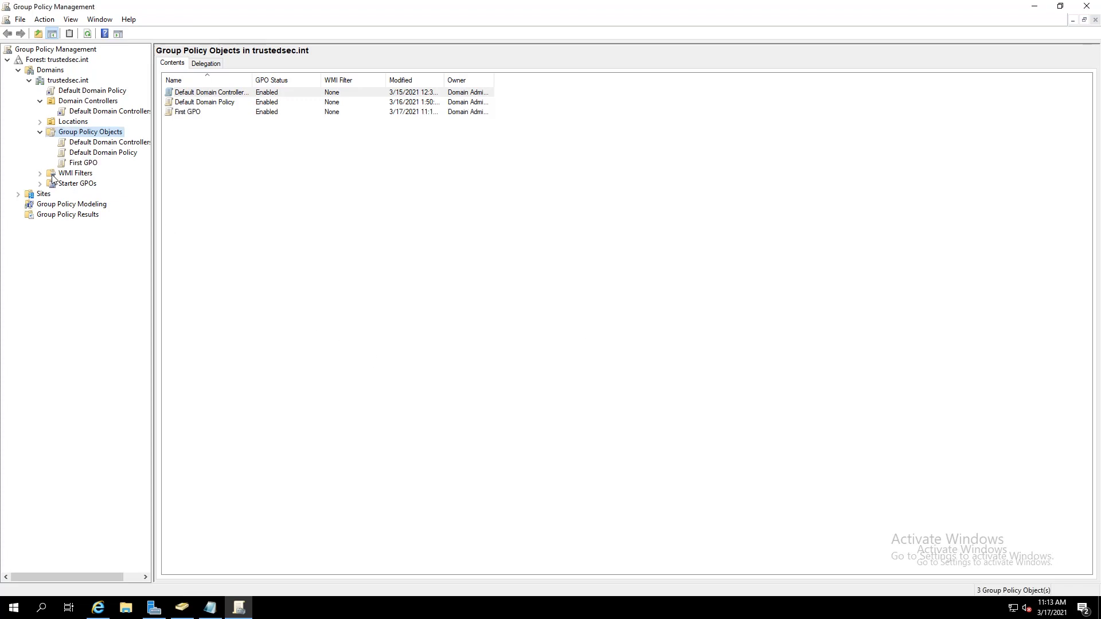
Compare the scope of First GPO and Default Domain Policy, cancelling the SYSVOL permissions prompt
left_click(82, 164)
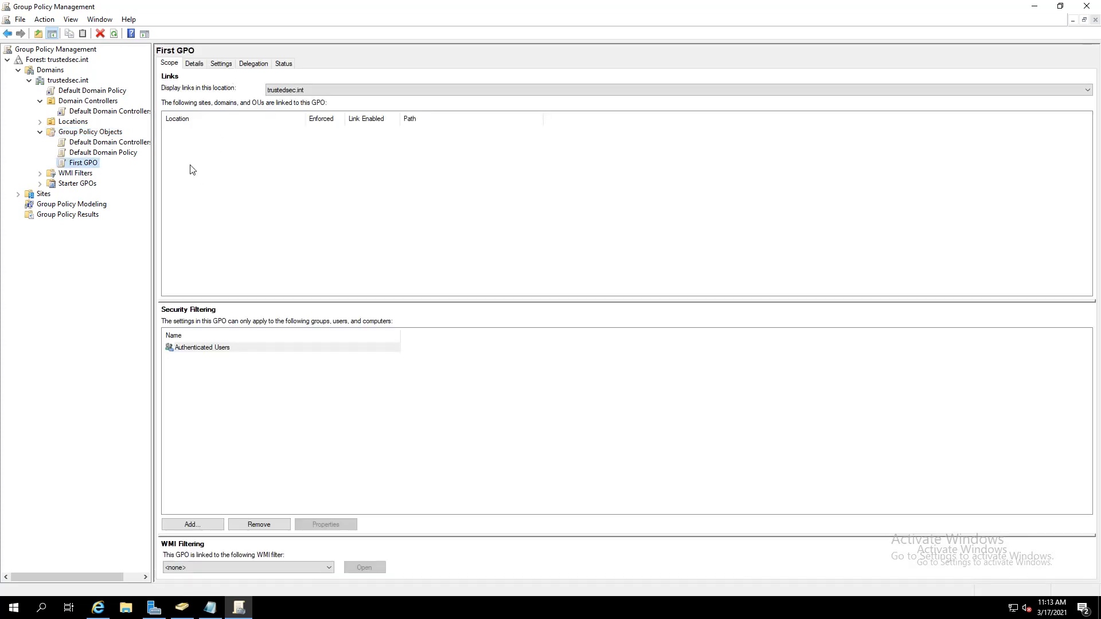
left_click(106, 153)
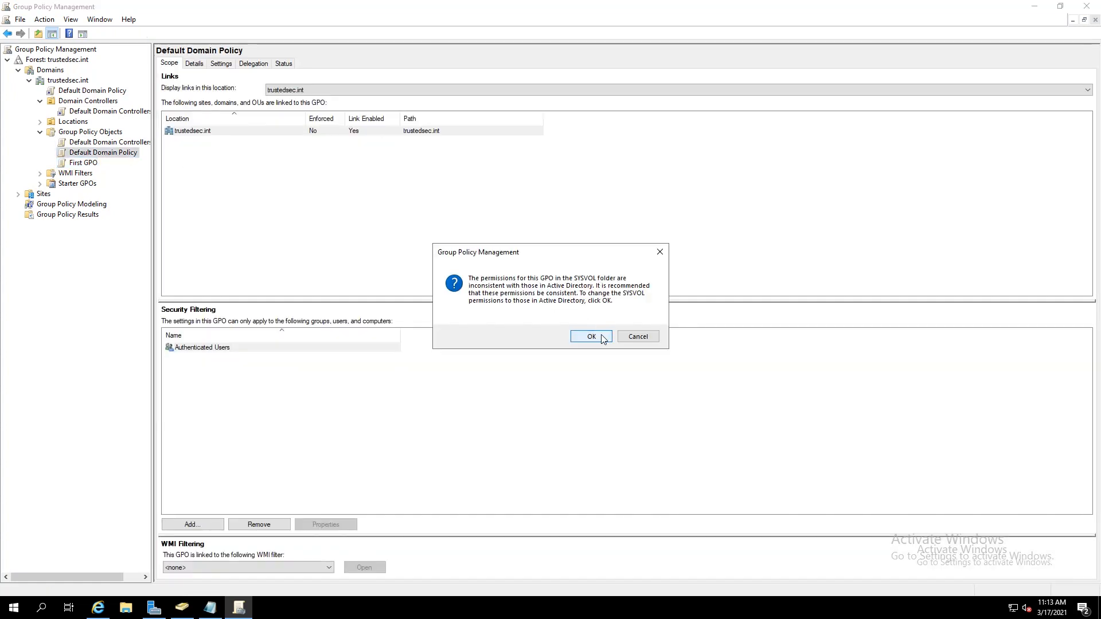
left_click(643, 341)
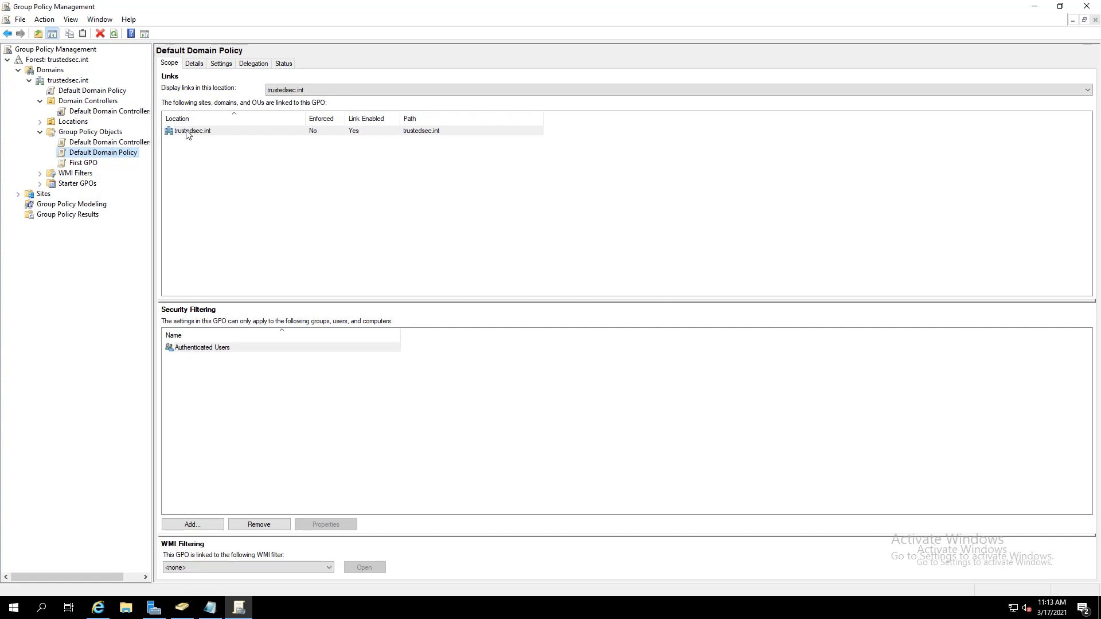
left_click(82, 163)
Edit First GPO, expand Computer Configuration Policies > Administrative Templates, widen the tree, then close the editor
right_click(82, 166)
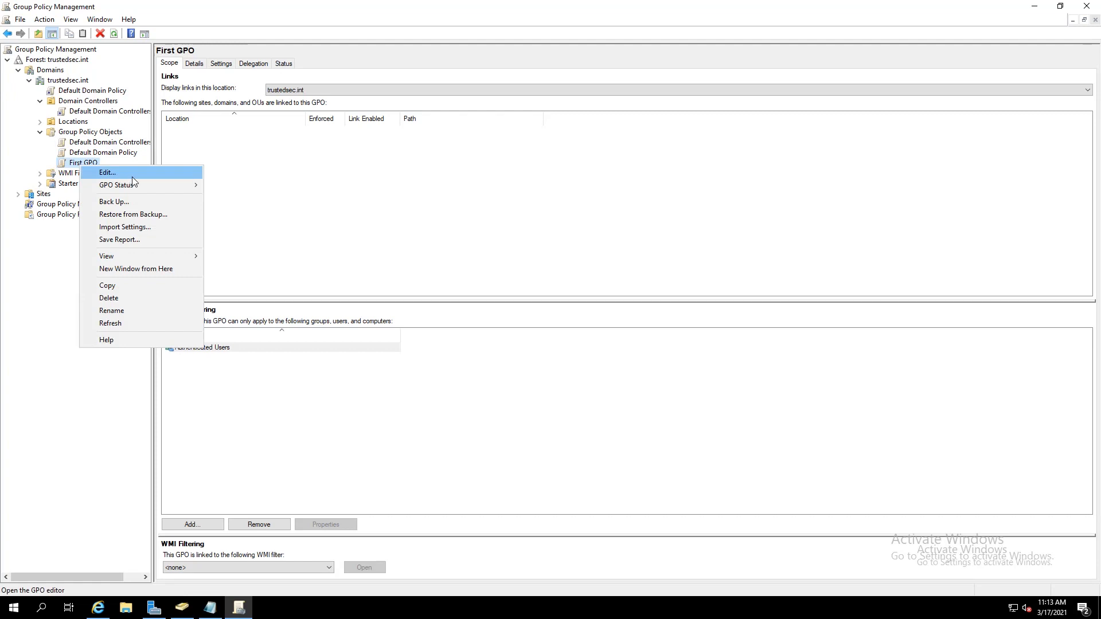
left_click(133, 175)
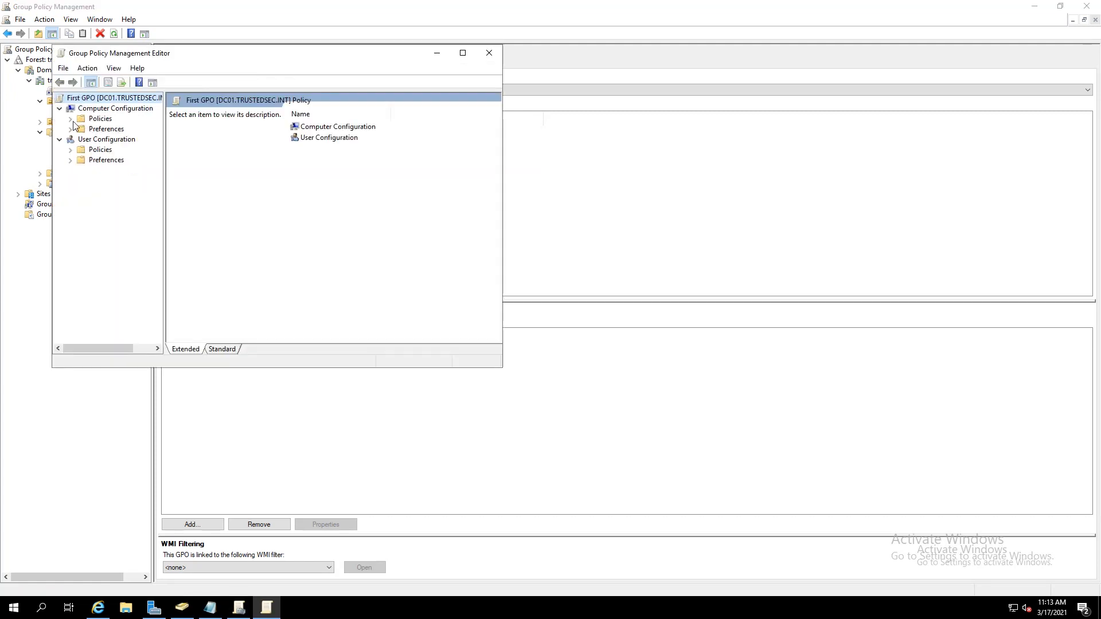
left_click(71, 119)
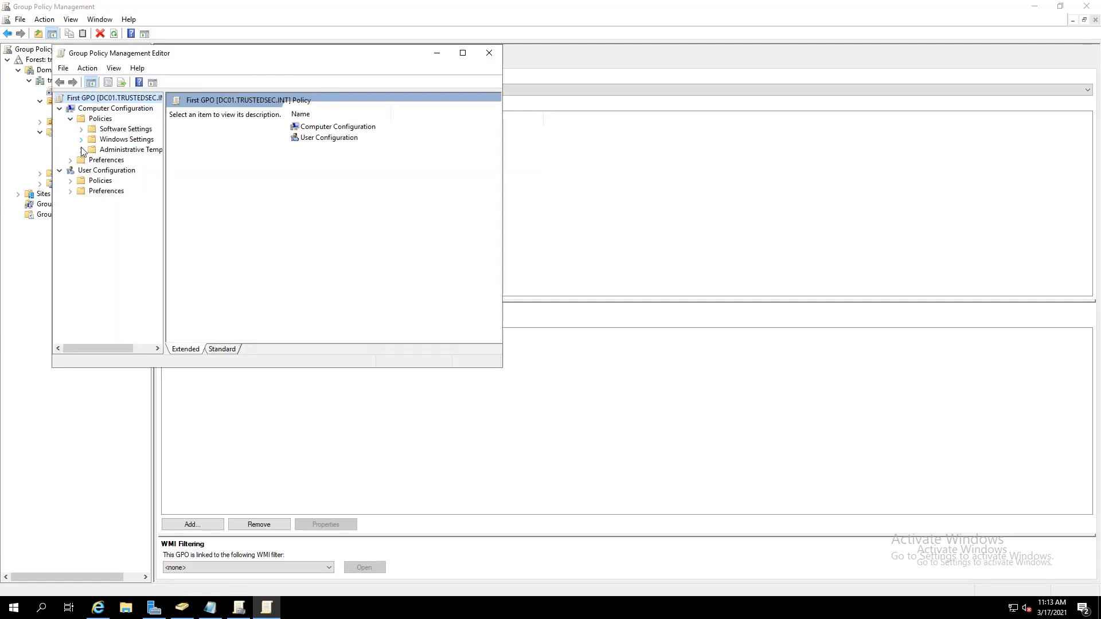
left_click(81, 150)
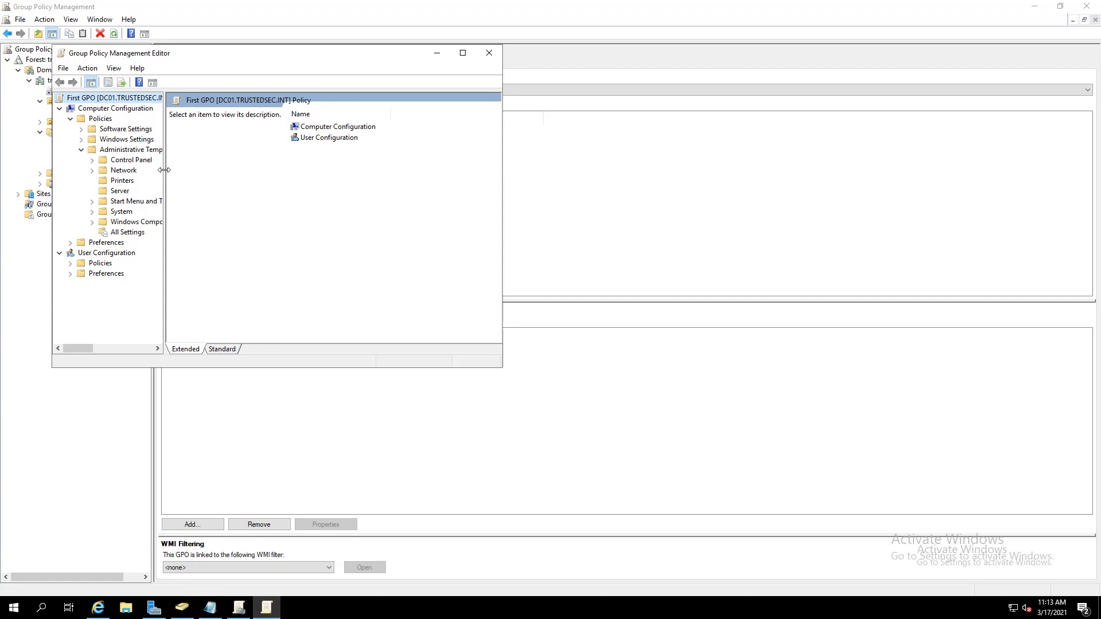
left_click_drag(164, 170, 279, 160)
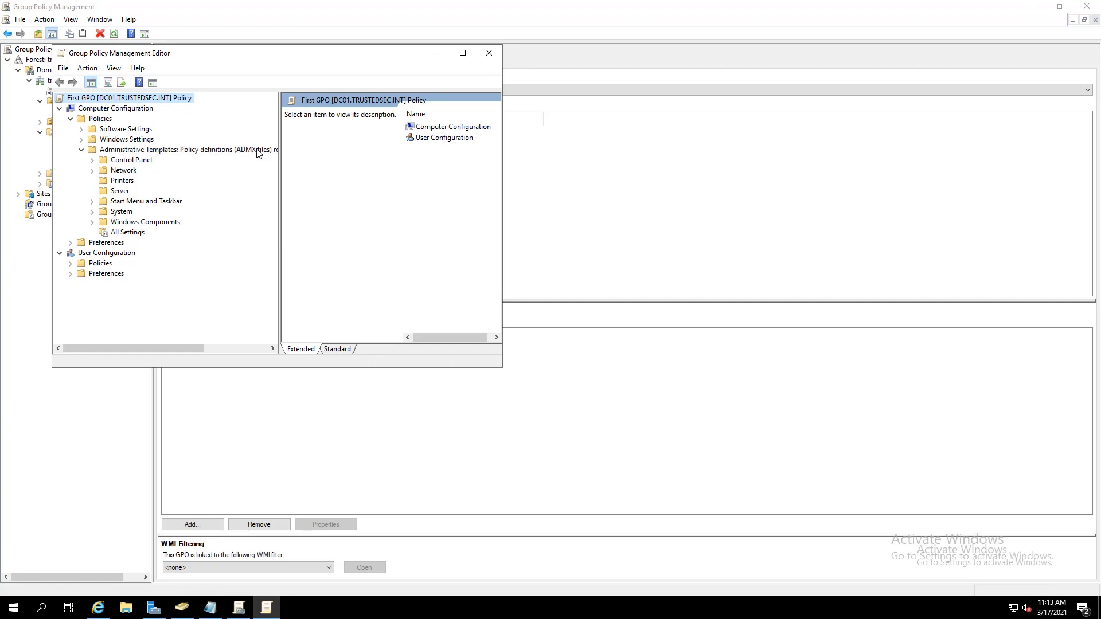
left_click(489, 52)
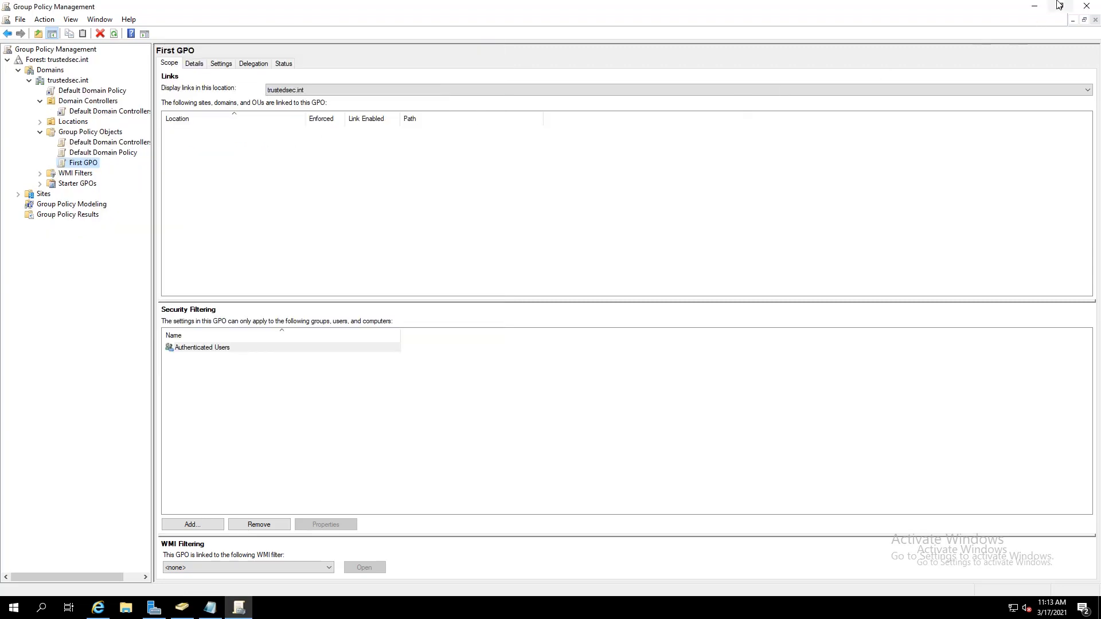
Minimize the consoles and browse in File Explorer to C:\Windows\PolicyDefinitions to view the ADMX files
left_click(1035, 5)
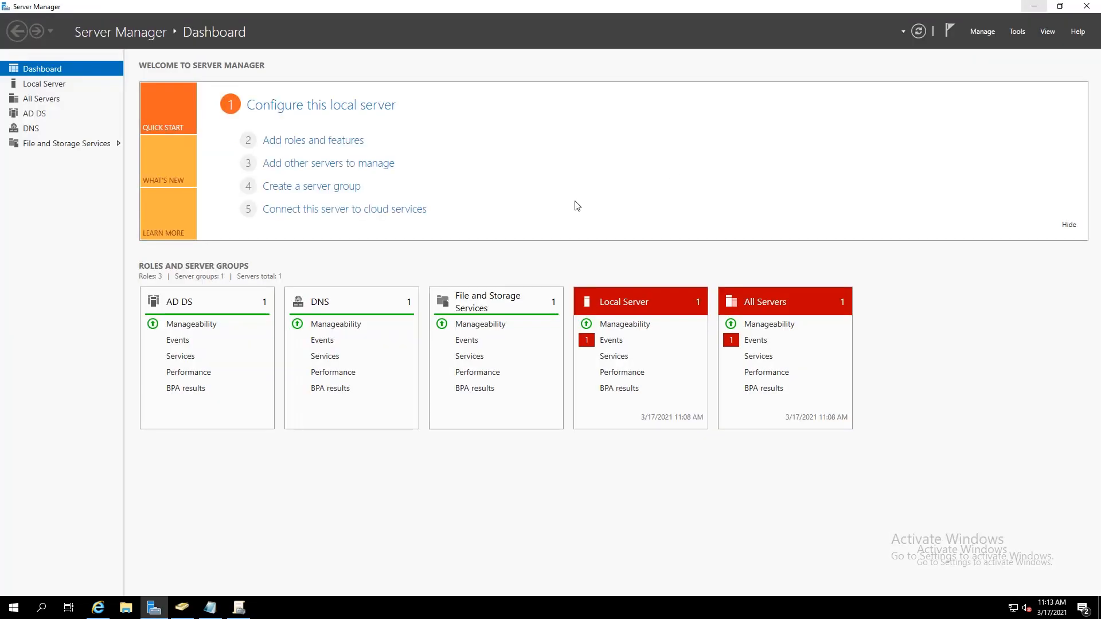
left_click(1034, 6)
left_click(129, 605)
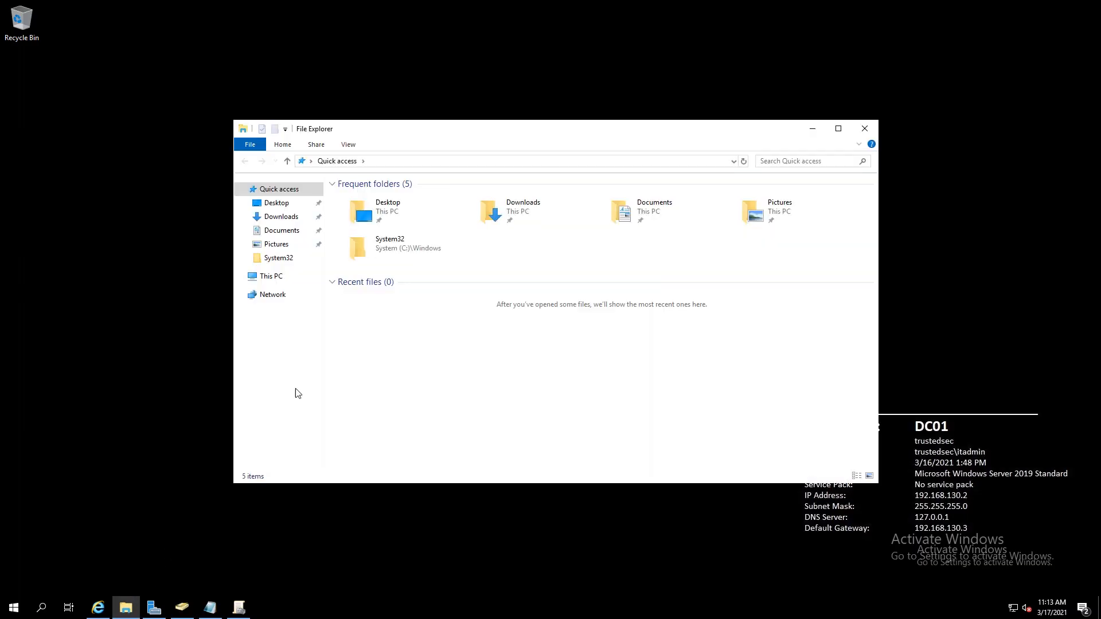
left_click(272, 278)
double_click(390, 325)
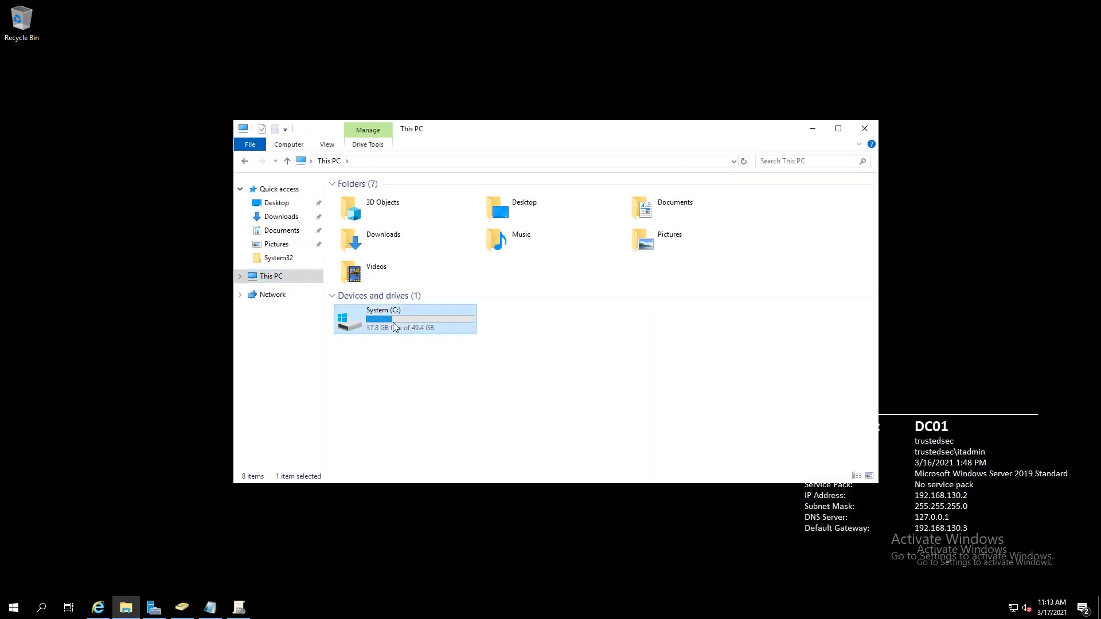
double_click(362, 270)
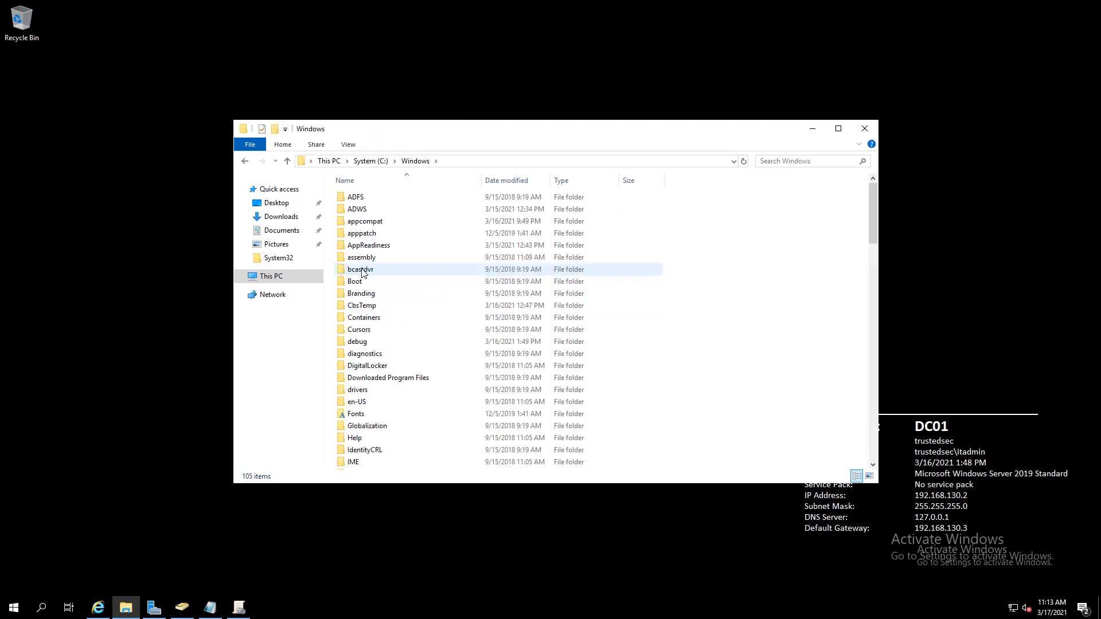
scroll(384, 327, "down", 5)
scroll(389, 347, "down", 4)
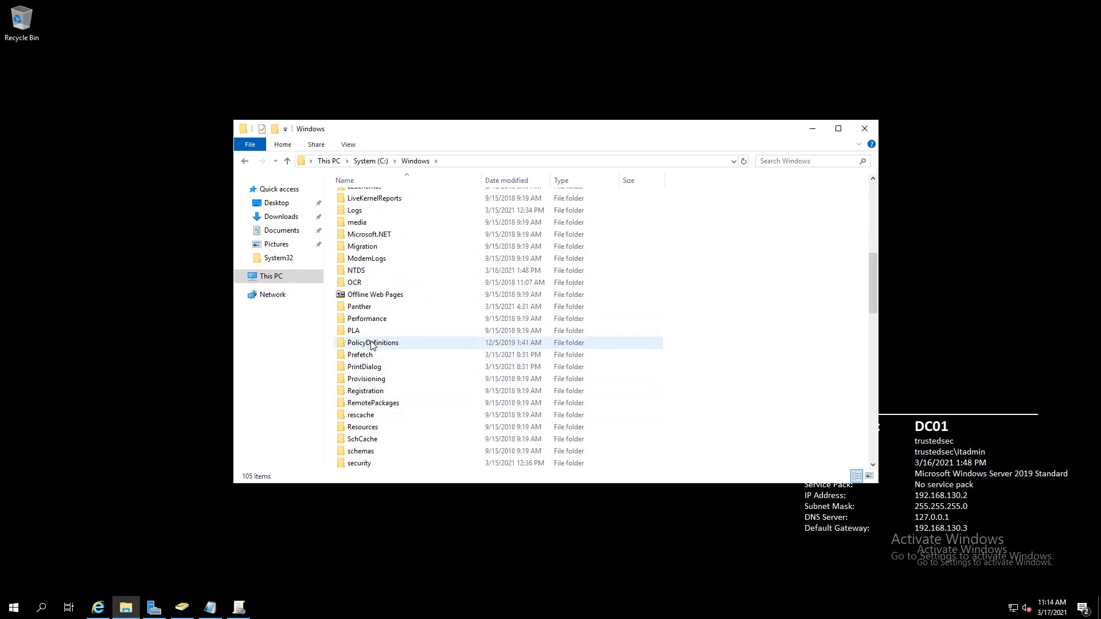
double_click(370, 343)
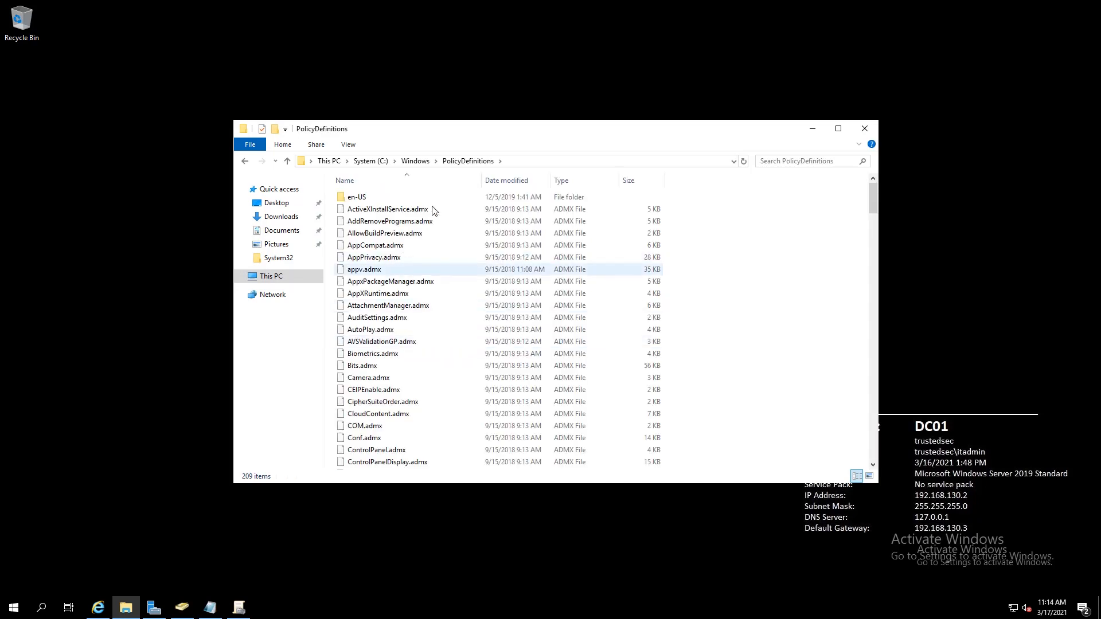
Go back to C:\Windows and copy the PolicyDefinitions folder
left_click(416, 161)
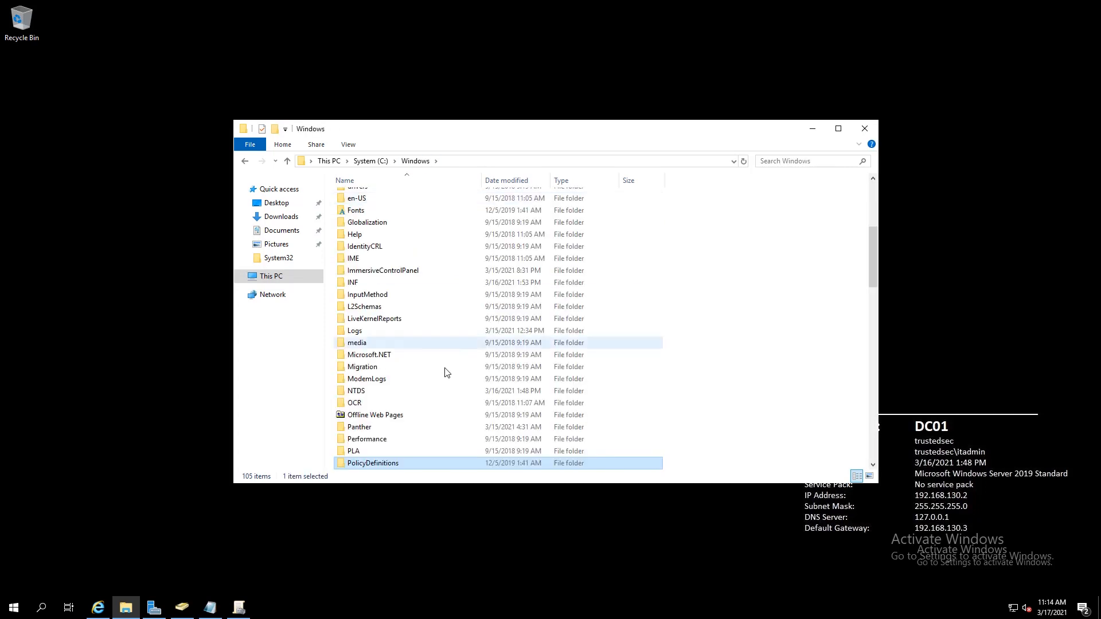
right_click(378, 469)
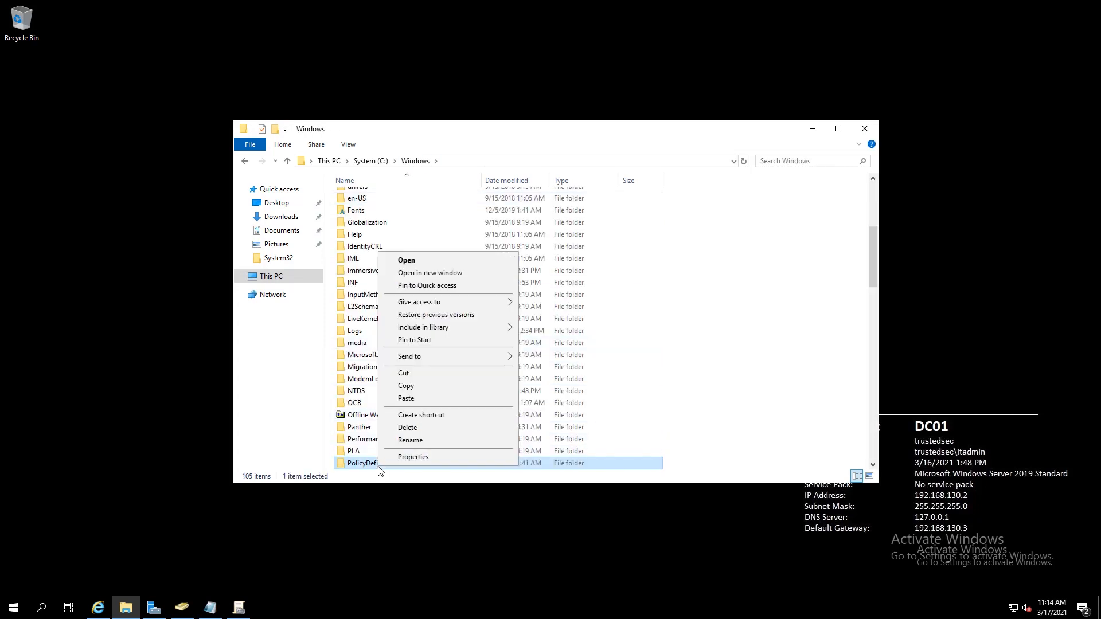
left_click(406, 395)
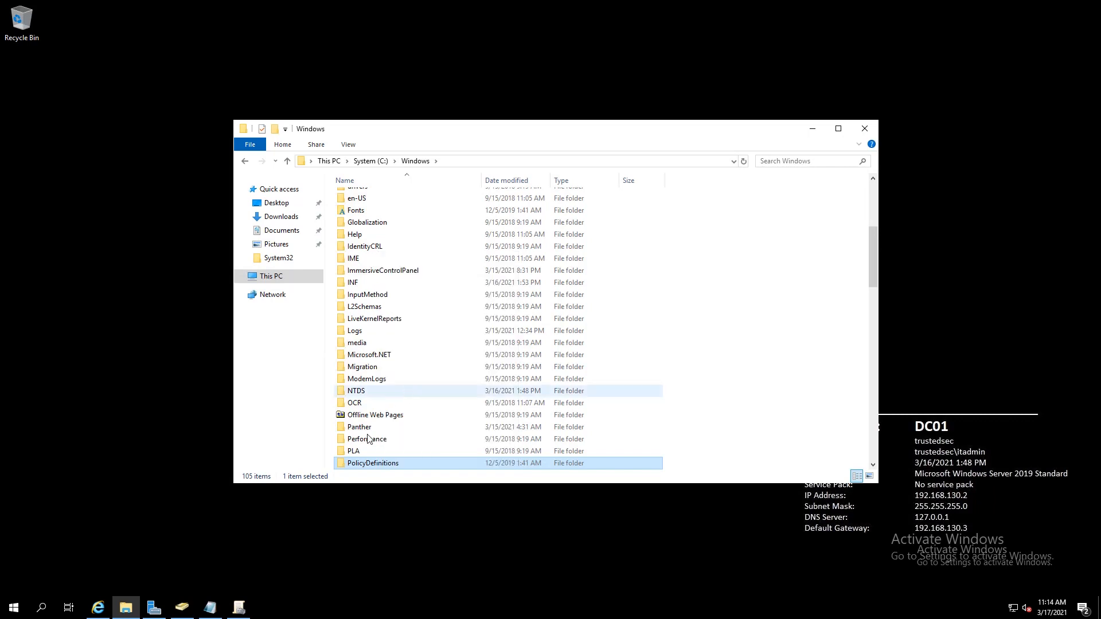
right_click(128, 610)
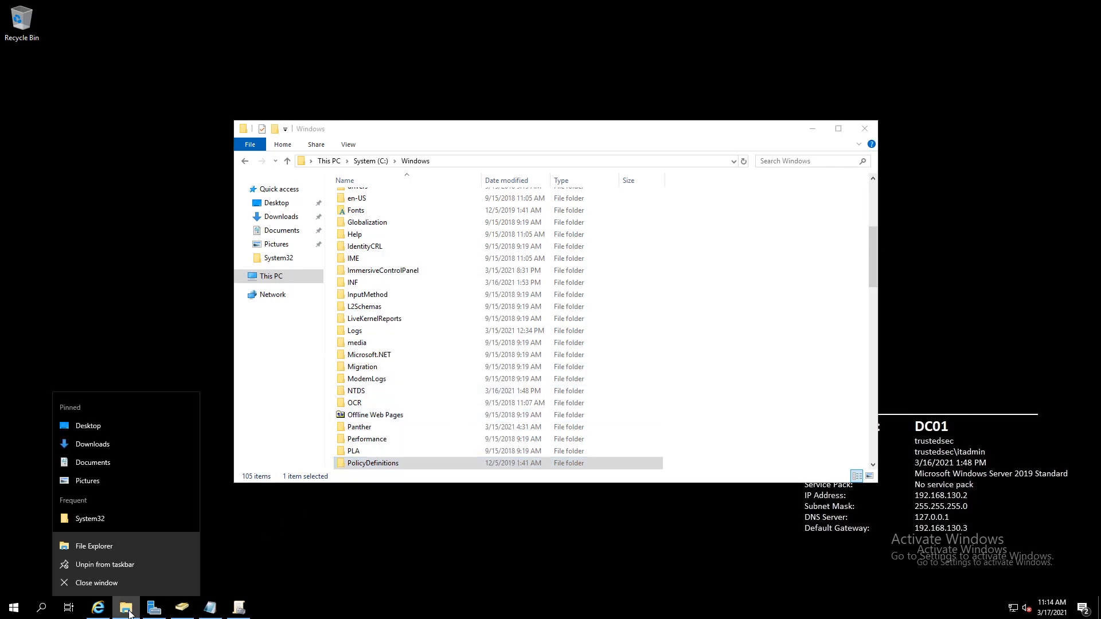
In a new Explorer window, browse to \\trustedsec.int\SYSVOL\trustedsec.int via the address bar
left_click(118, 545)
left_click(515, 178)
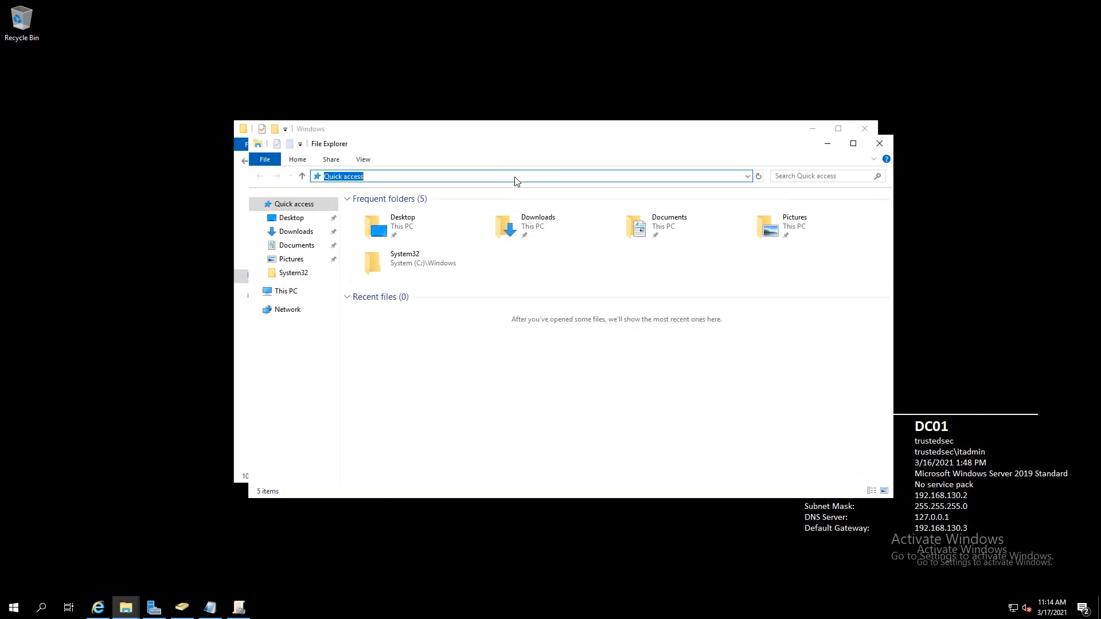
type("\\\\")
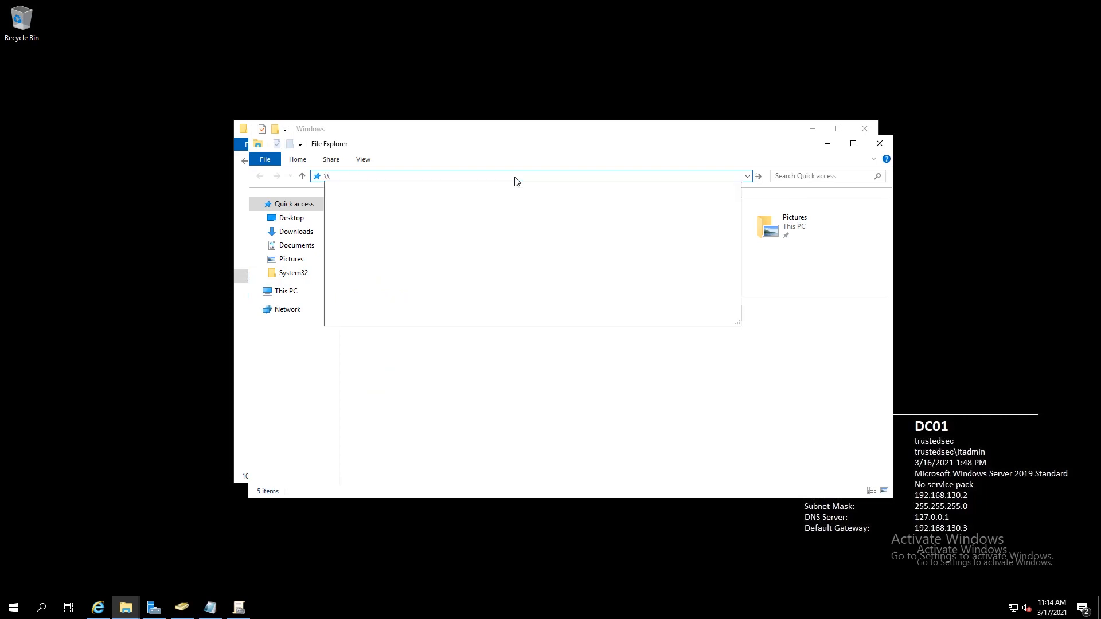
type("trust")
key("Down")
key("Return")
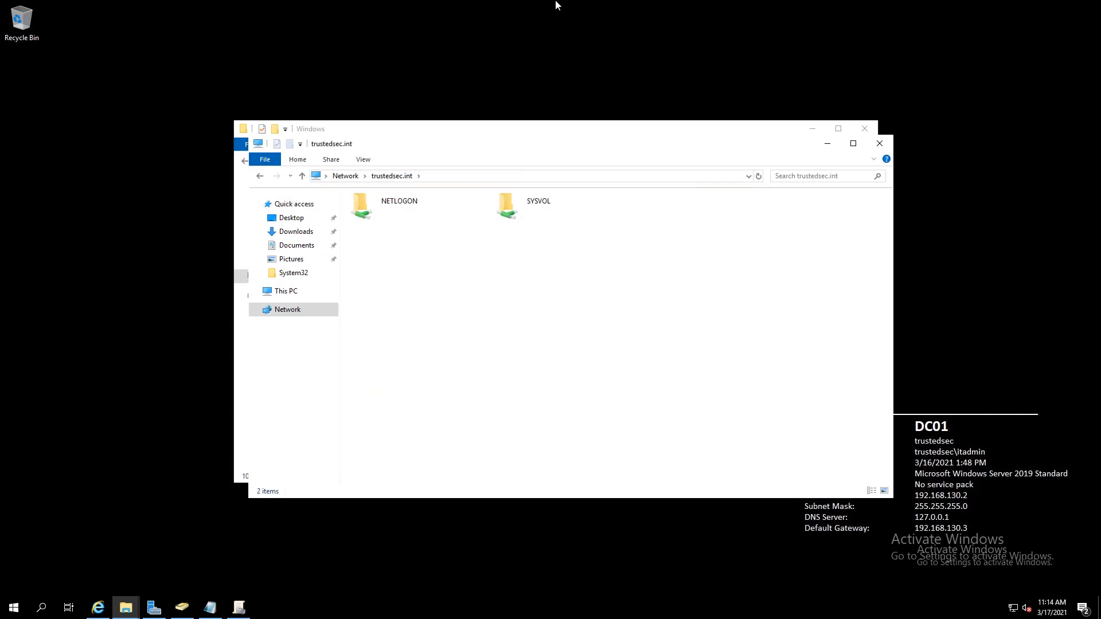
double_click(530, 224)
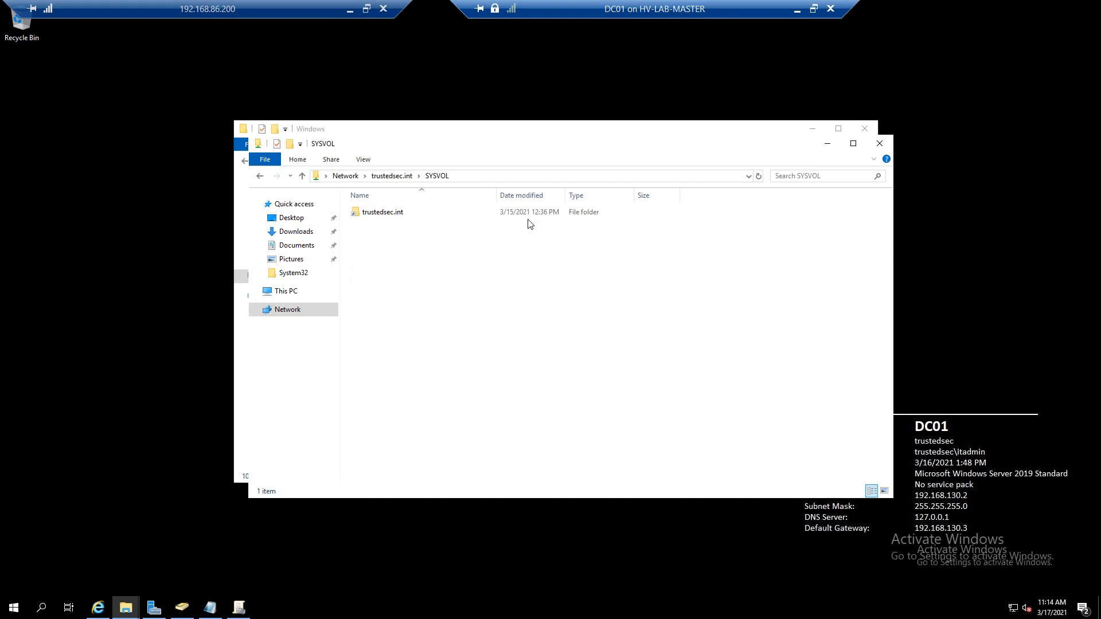
double_click(373, 214)
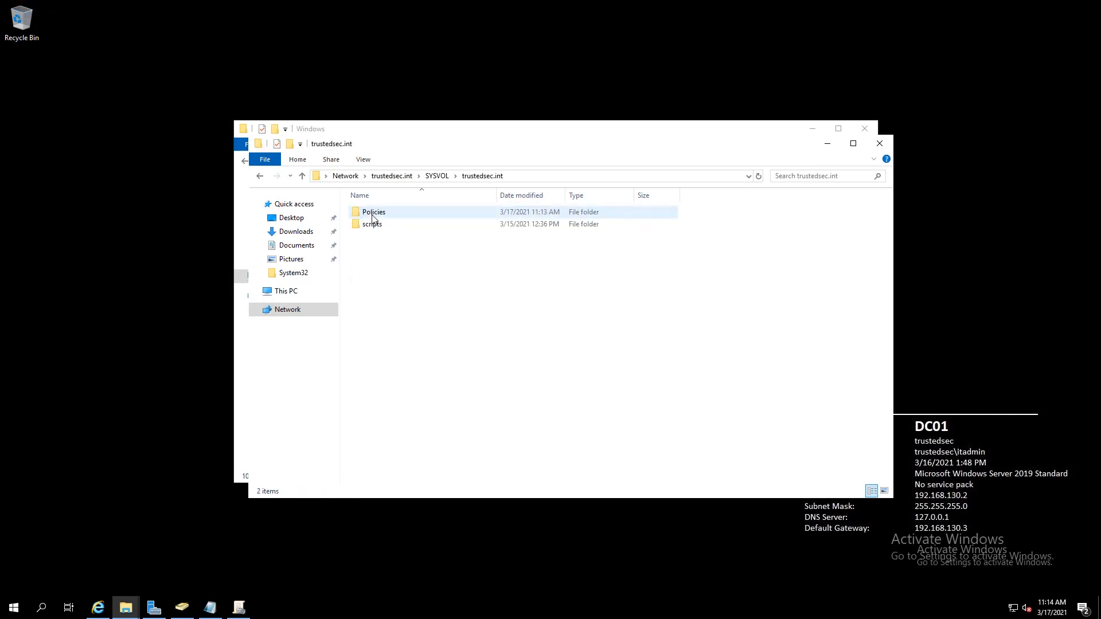
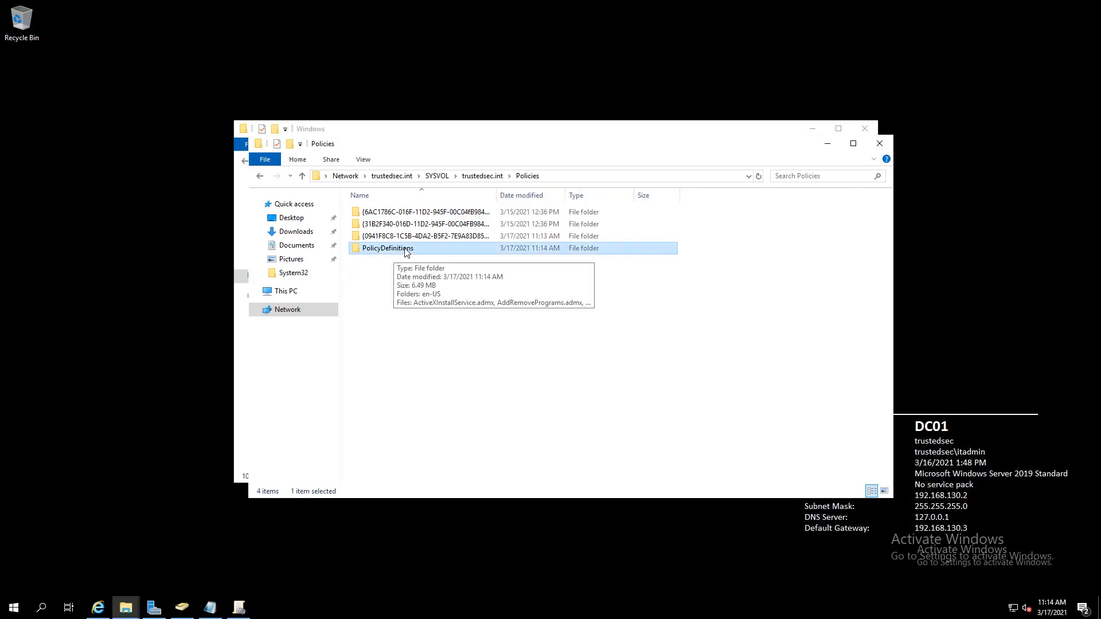
Switch from File Explorer to the Group Policy Management console showing First GPO
left_click(238, 608)
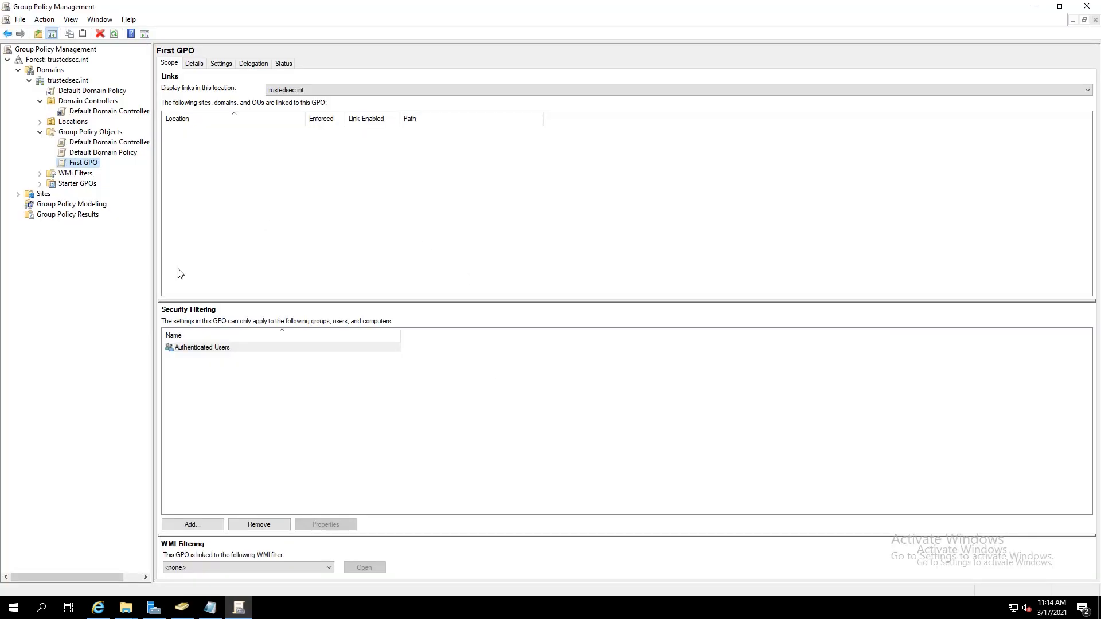
Edit First GPO and expand Computer Configuration's central-store Administrative Templates down to Windows Components
right_click(80, 164)
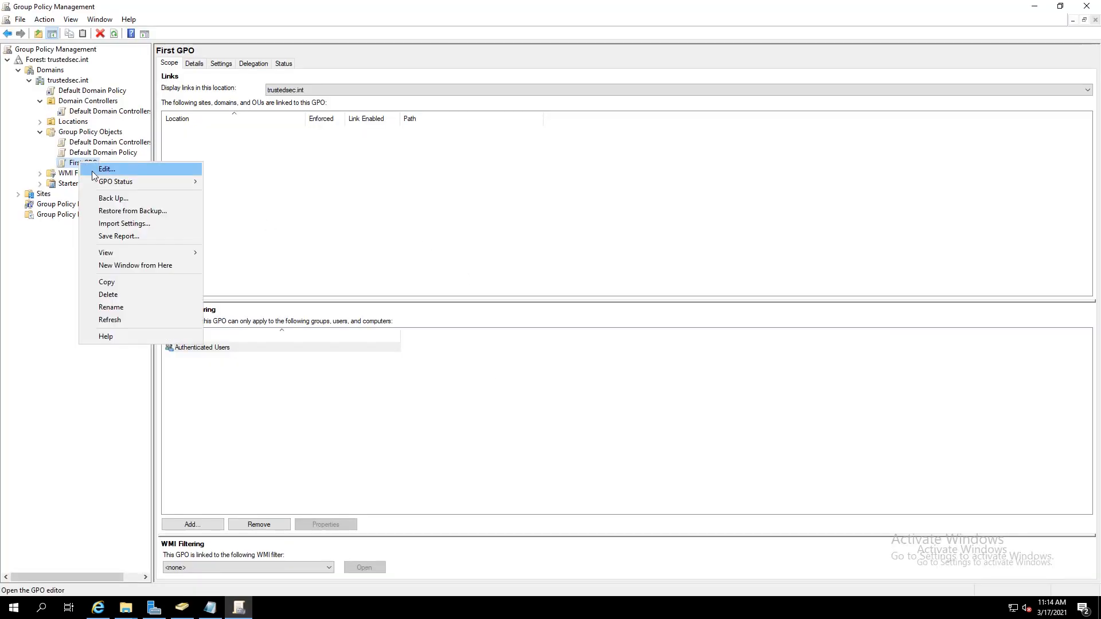
left_click(104, 169)
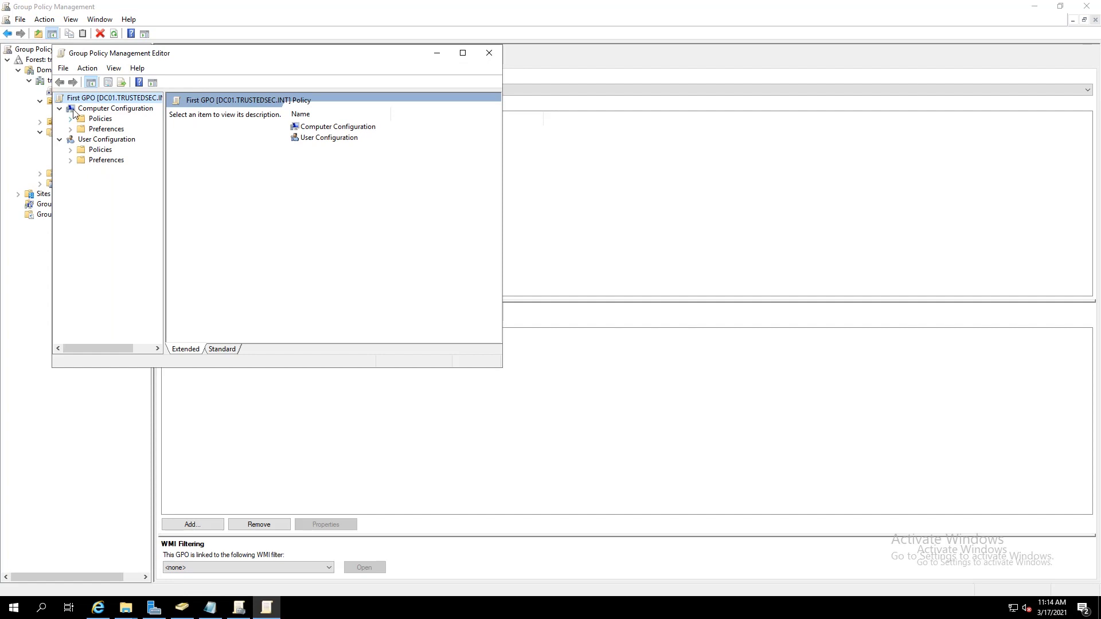
left_click(70, 119)
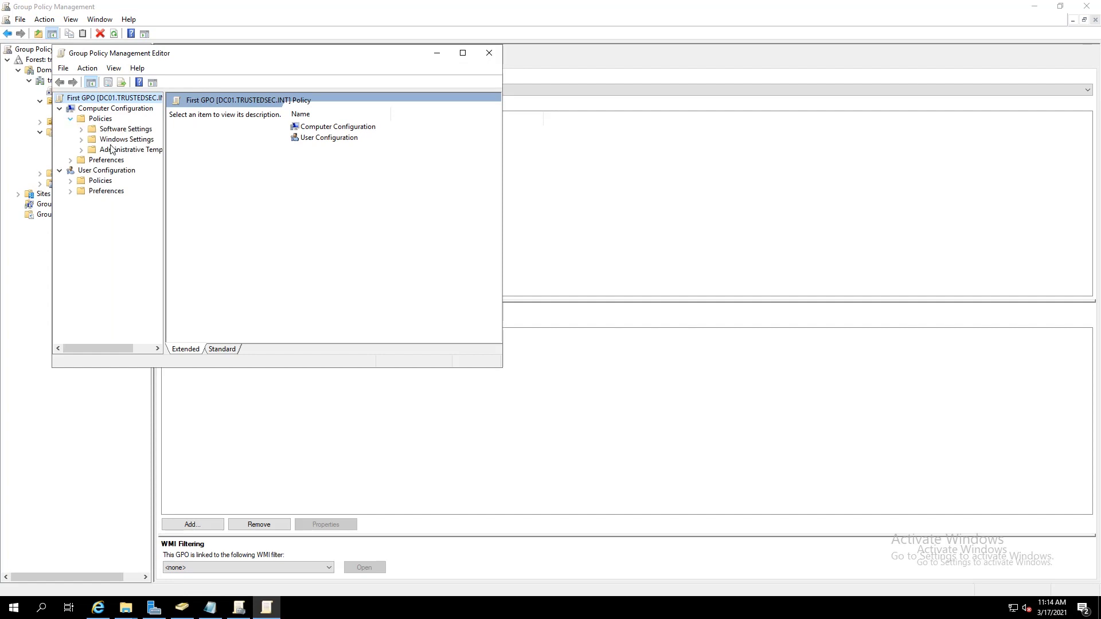
left_click(81, 149)
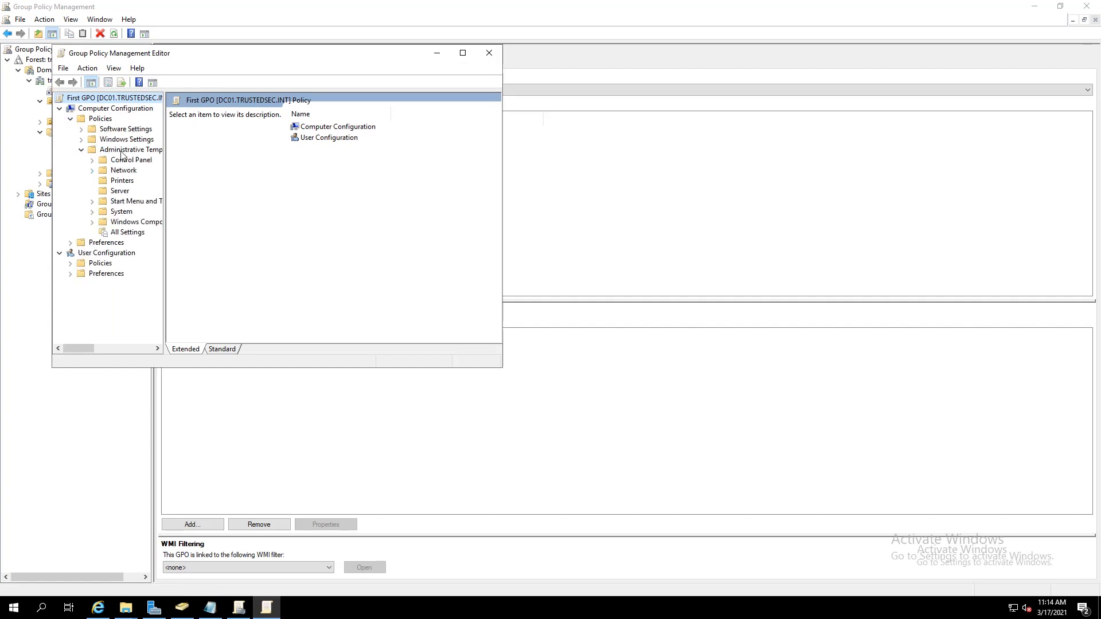
left_click(129, 150)
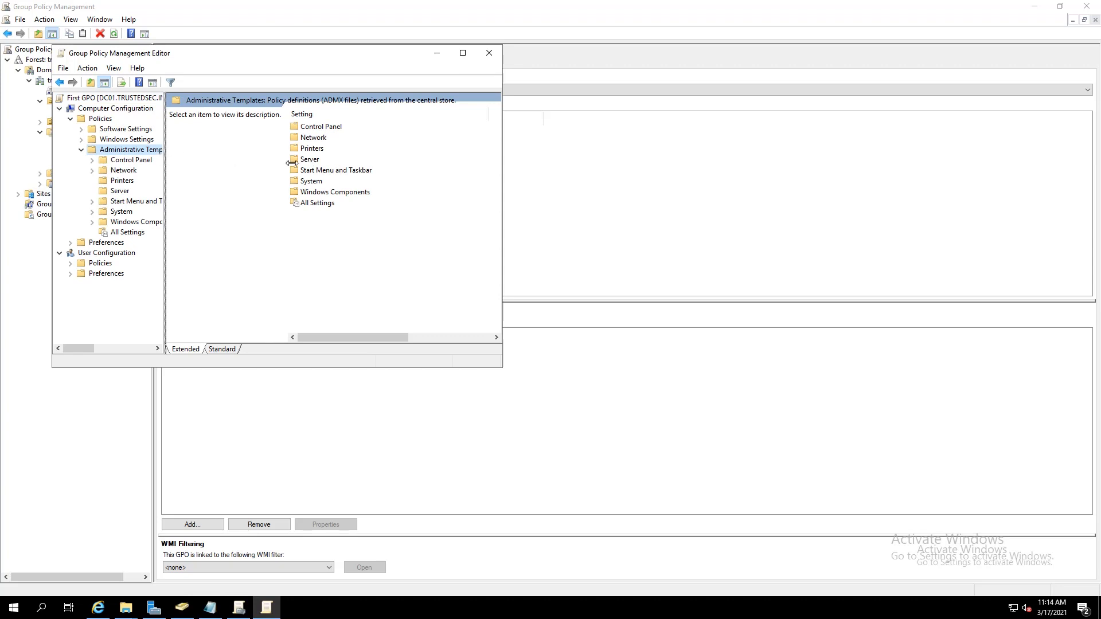
left_click_drag(292, 163, 342, 152)
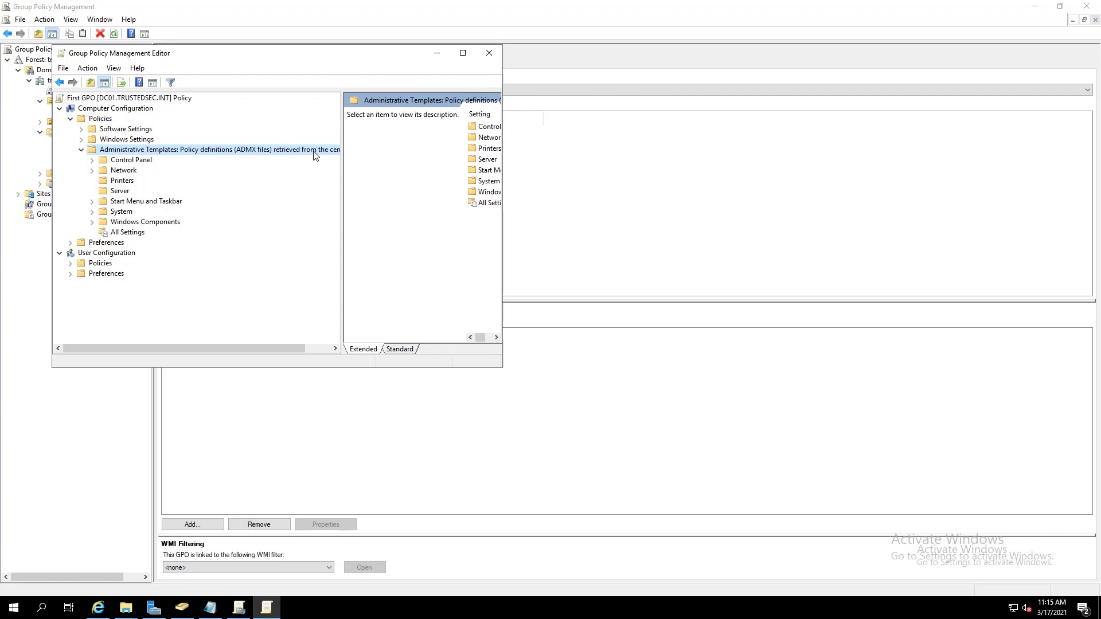
Set the Windows Components > Camera policy Allow Use of Camera to Disabled
left_click(92, 222)
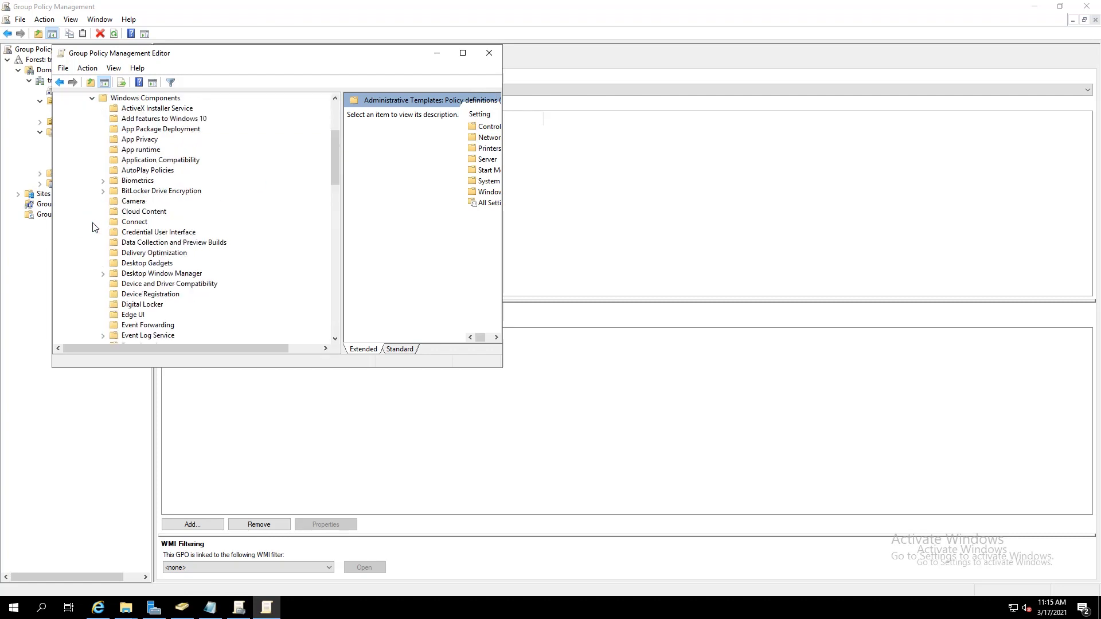
left_click(131, 202)
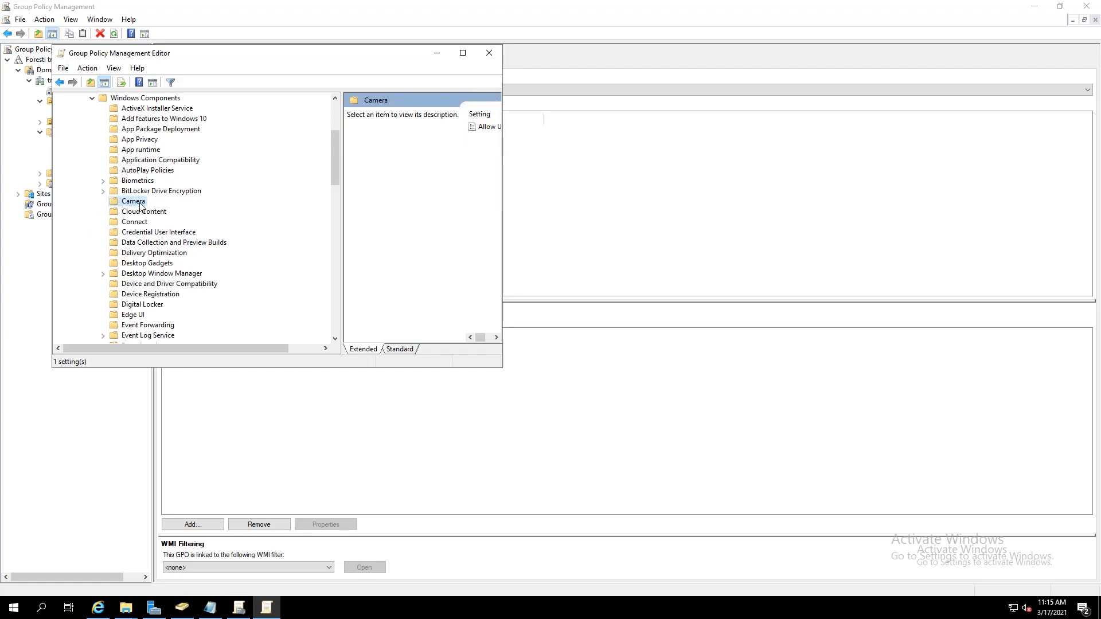
left_click(401, 349)
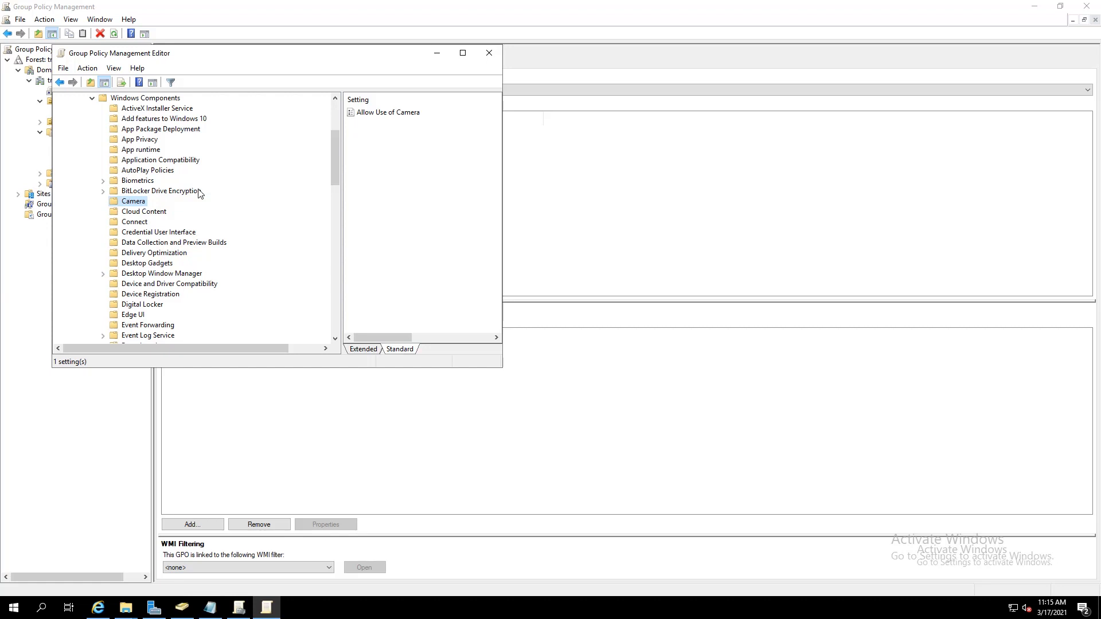
left_click(367, 115)
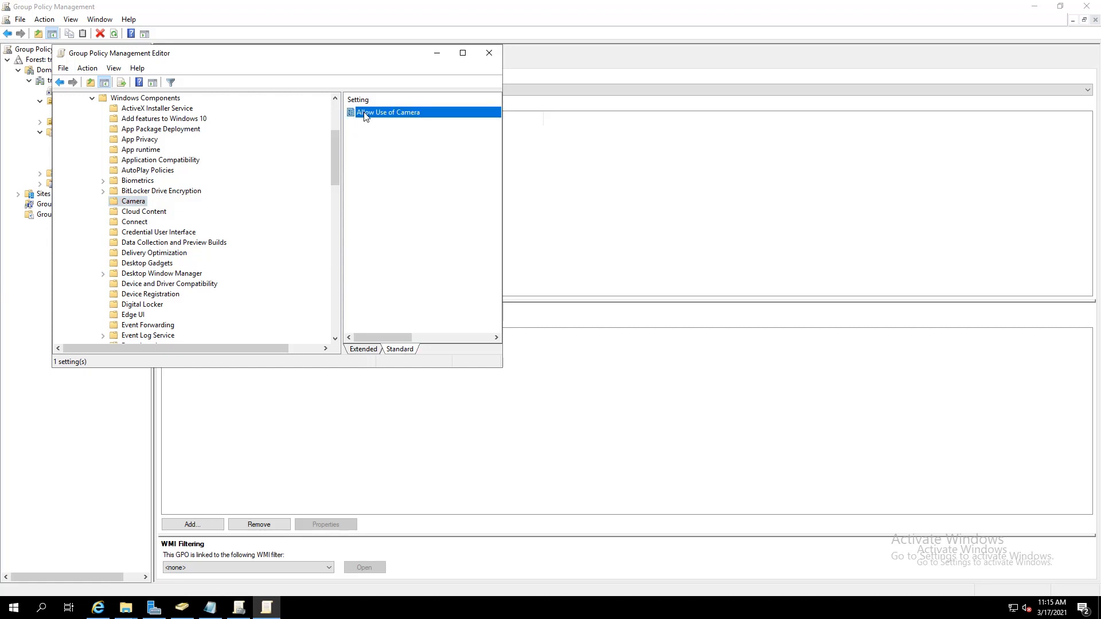
double_click(365, 114)
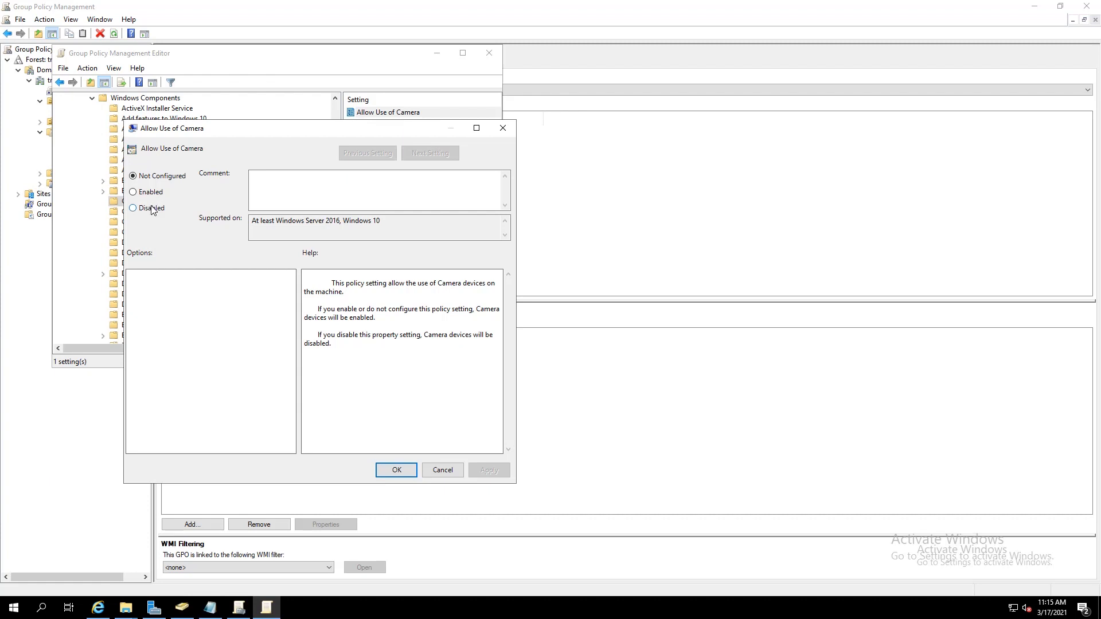
left_click(151, 208)
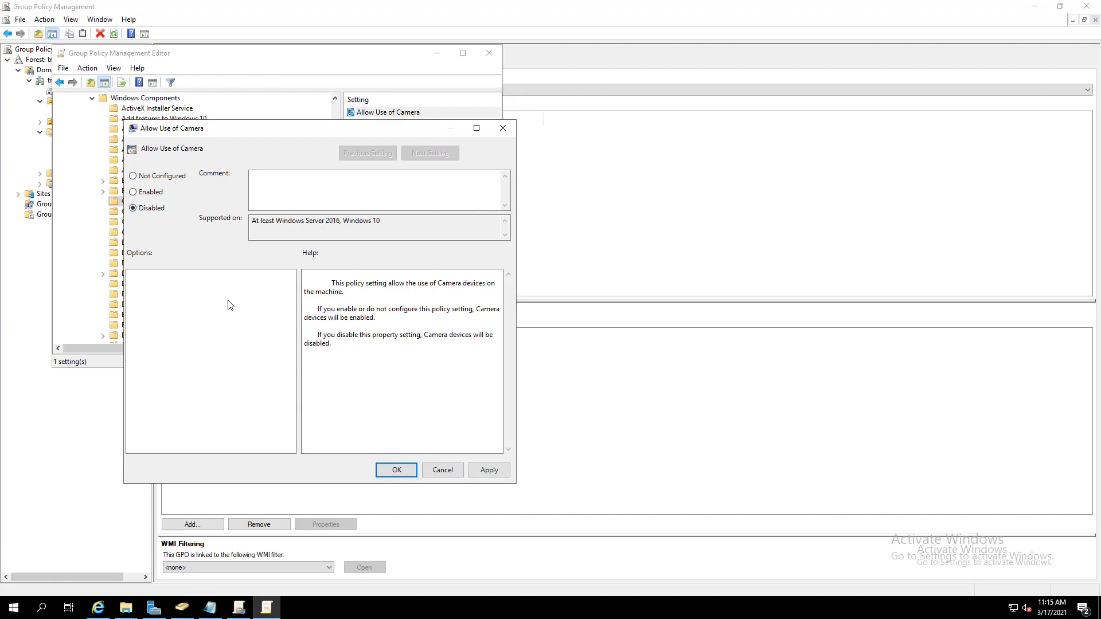
left_click(396, 470)
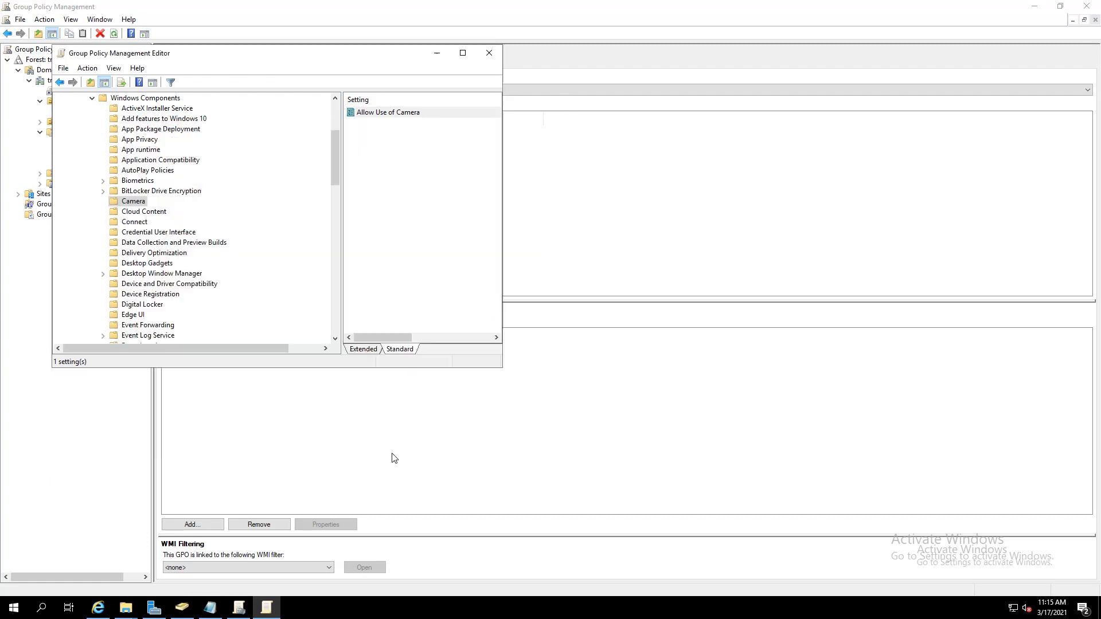
Enlarge the editor to confirm the Disabled state, then expand User Configuration's Administrative Templates
left_click(424, 338)
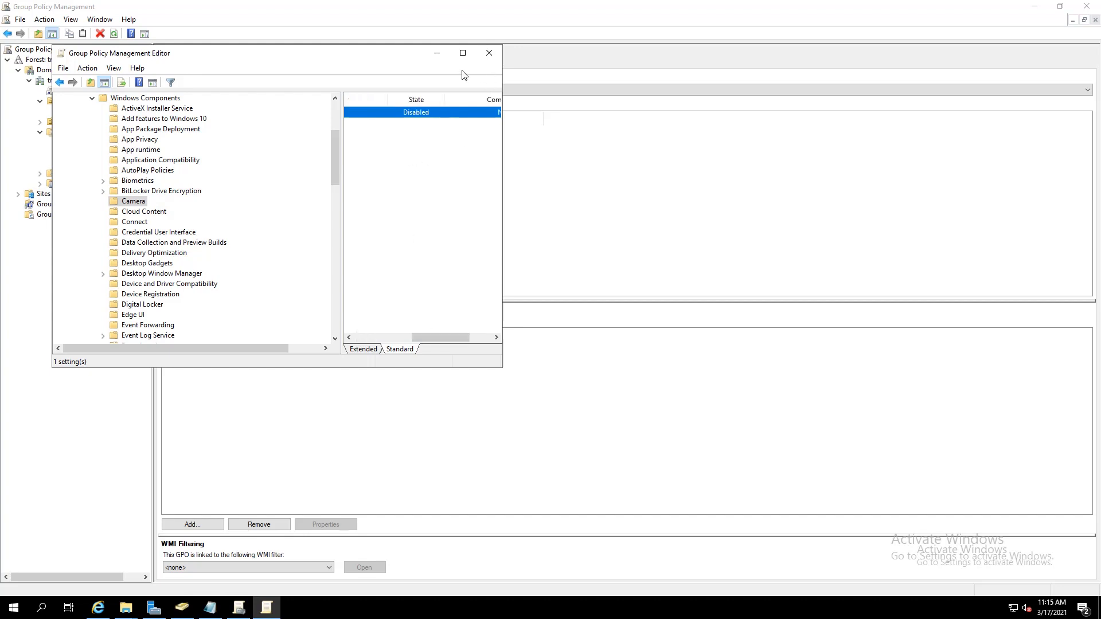
left_click_drag(504, 112, 758, 120)
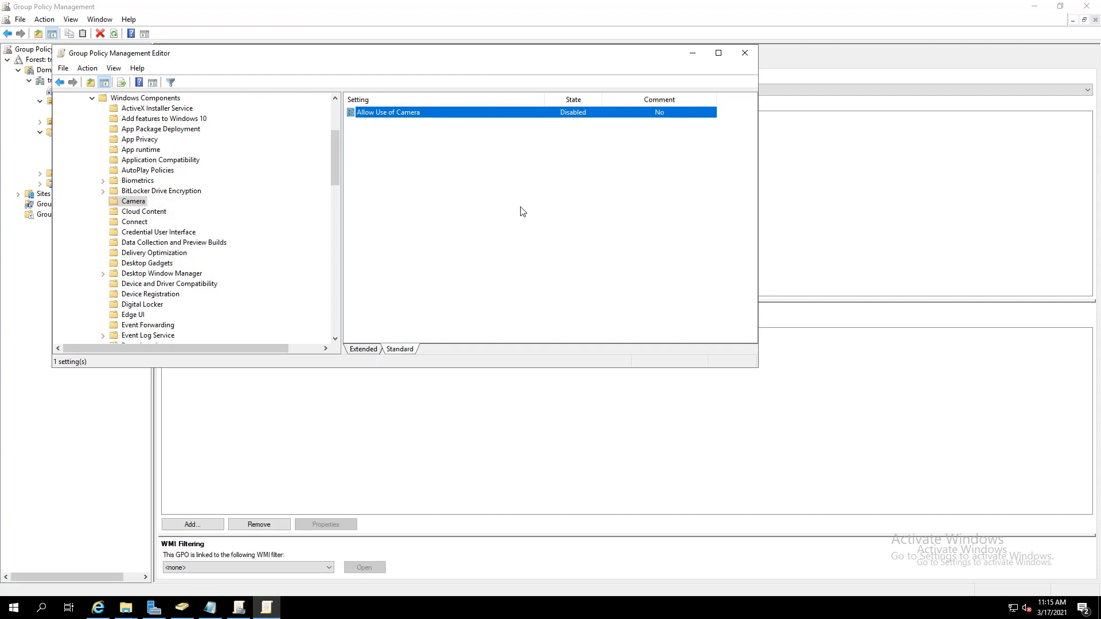
left_click(745, 57)
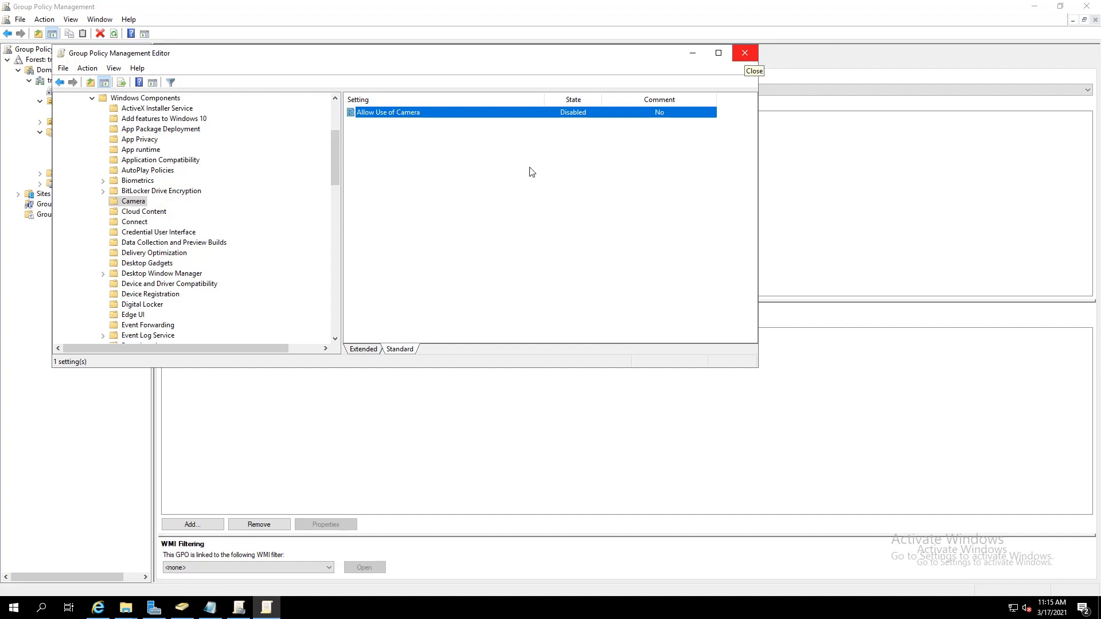
left_click_drag(336, 172, 231, 324)
left_click(71, 326)
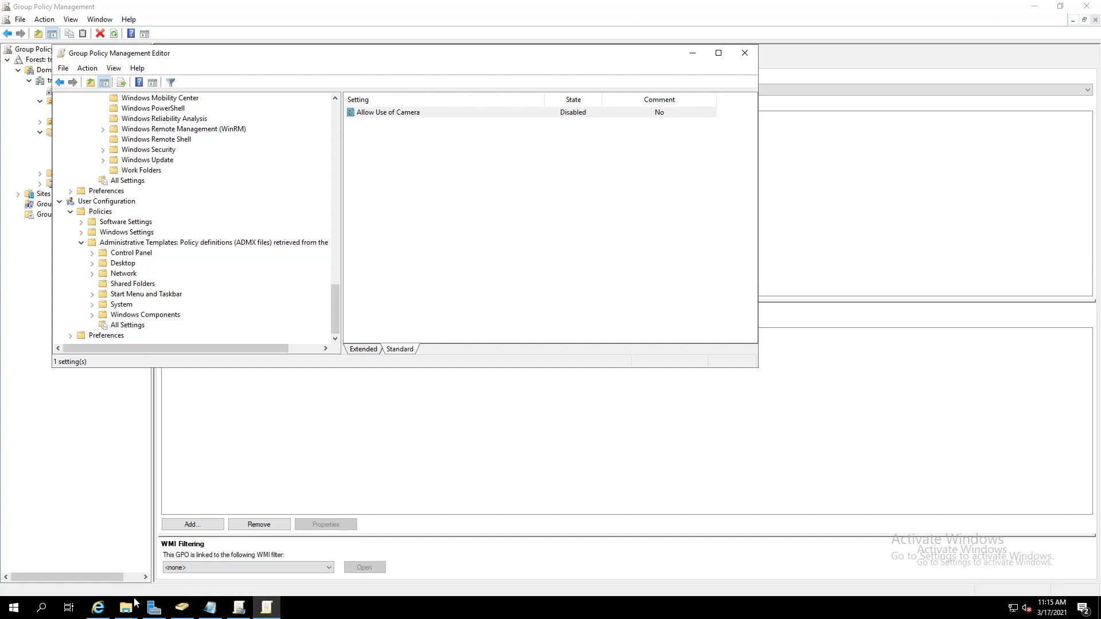
Download and save admintemplates_x86_5140-1000_en-us.exe from the Microsoft Download Center
left_click(98, 609)
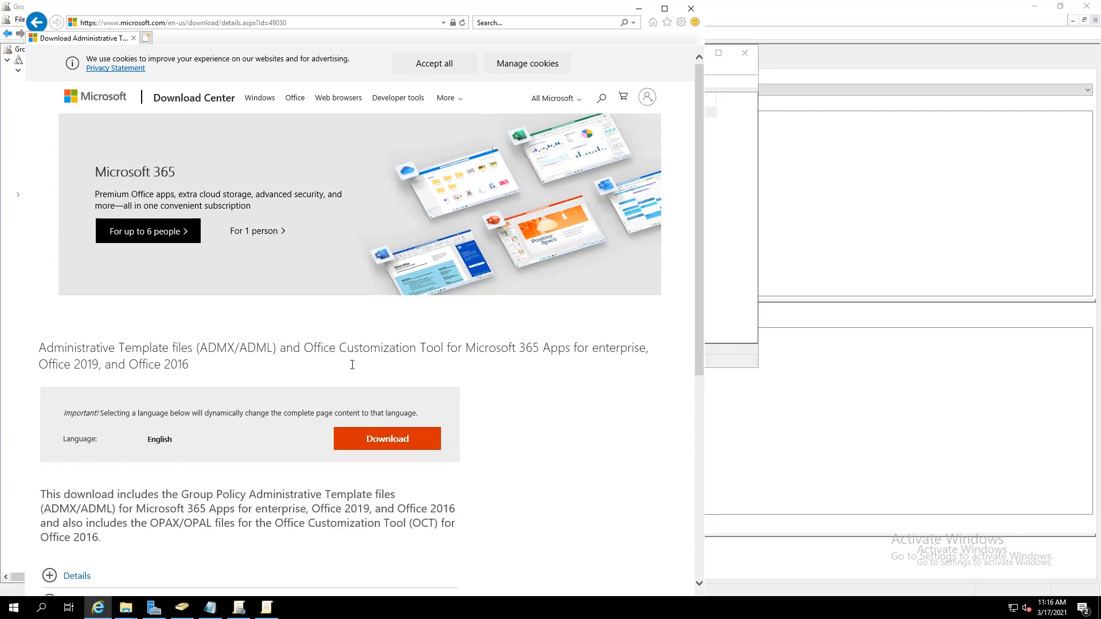
left_click(387, 436)
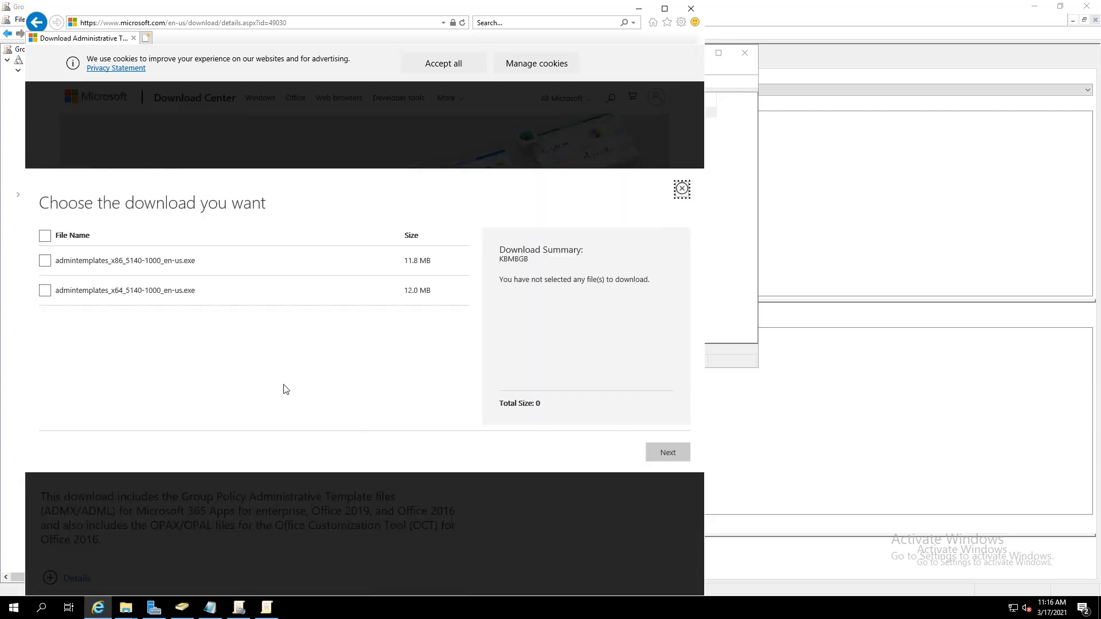
left_click(46, 261)
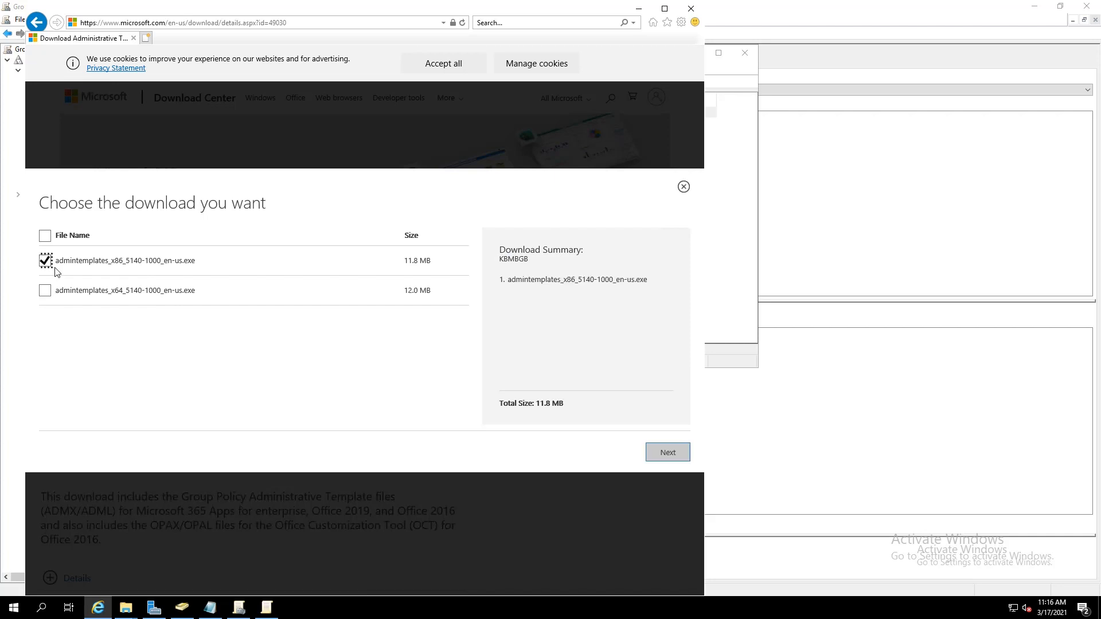
left_click(667, 453)
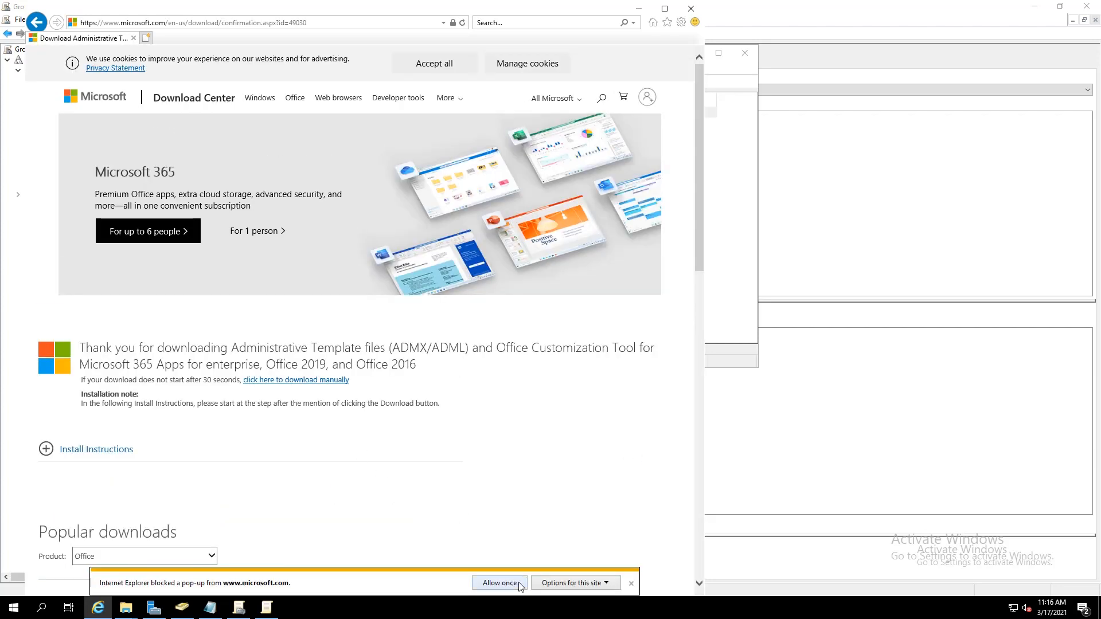
left_click(500, 584)
left_click(553, 586)
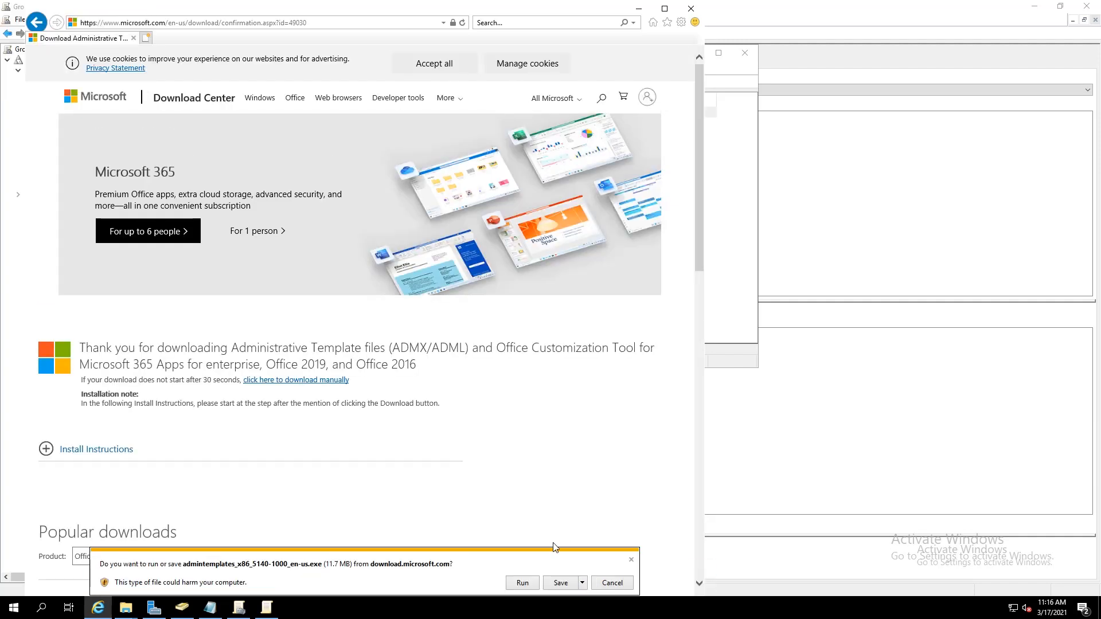
left_click(562, 583)
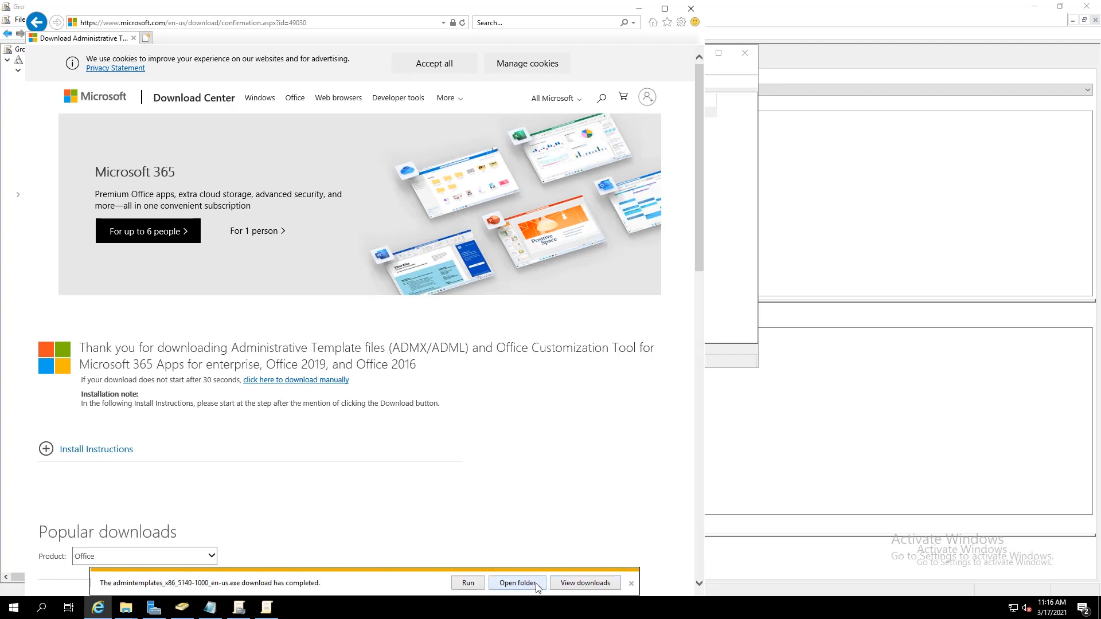
Run the admintemplates installer, accept the license, and extract the Office templates into Downloads
left_click(532, 585)
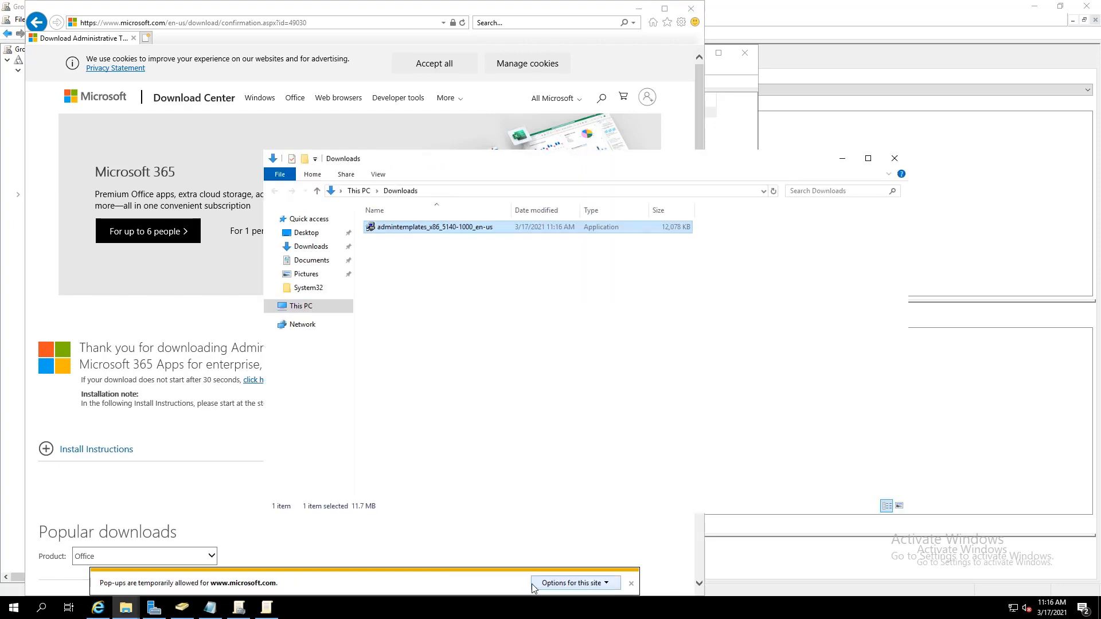
double_click(410, 229)
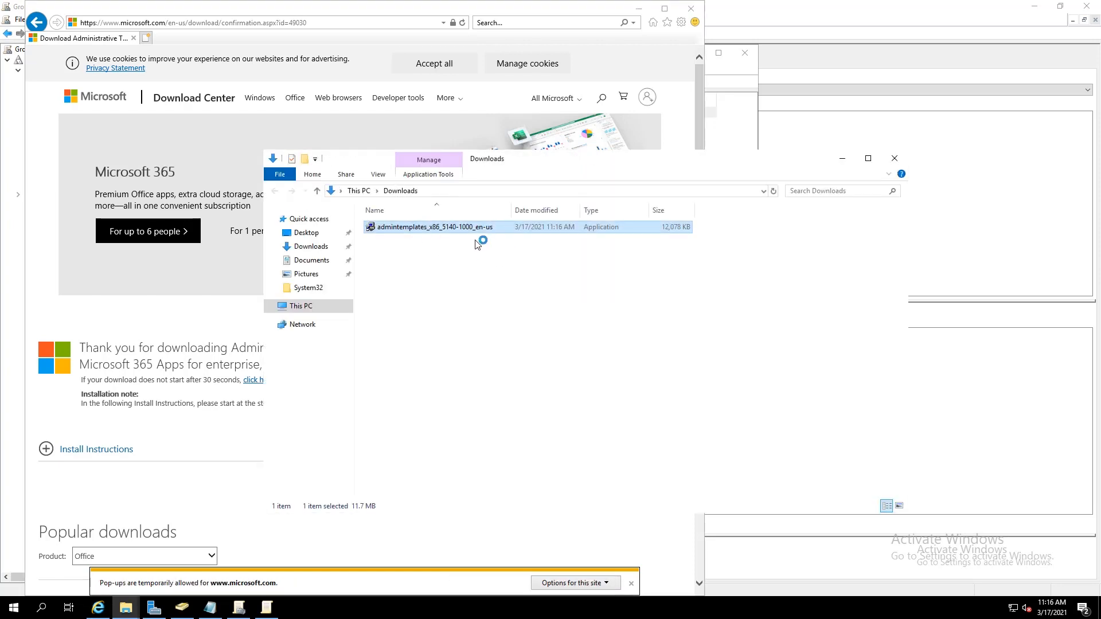
left_click(395, 417)
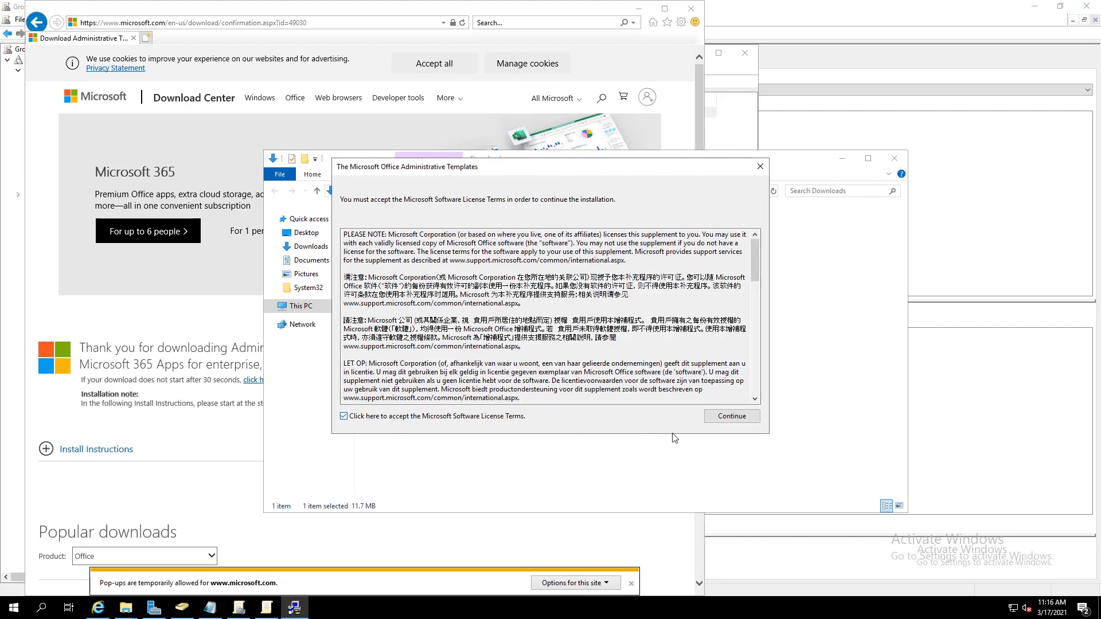
left_click(732, 416)
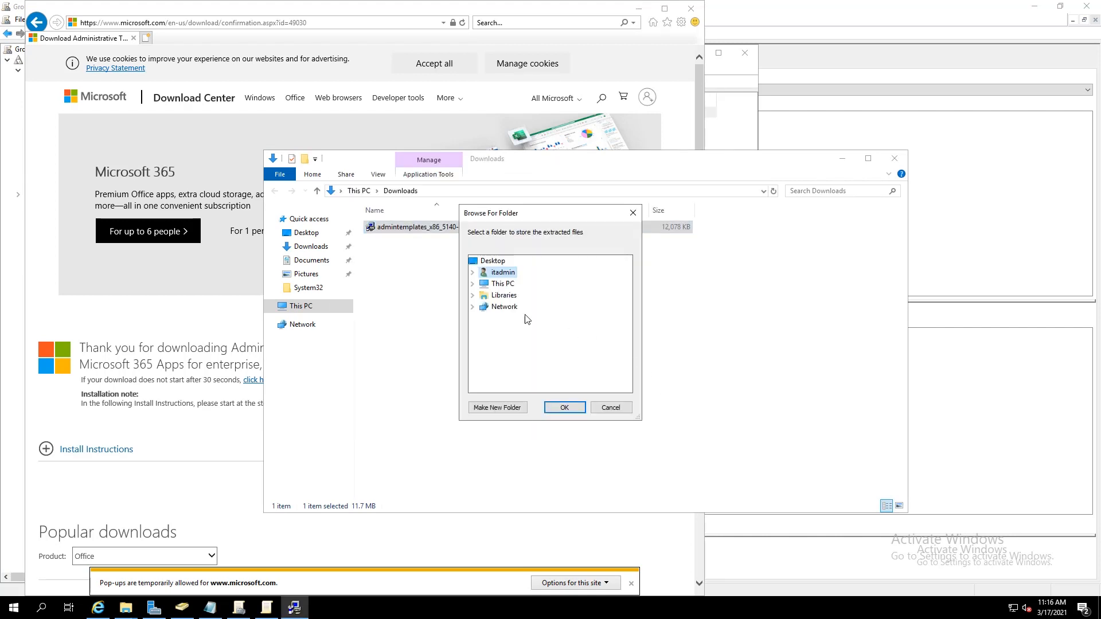
left_click(473, 273)
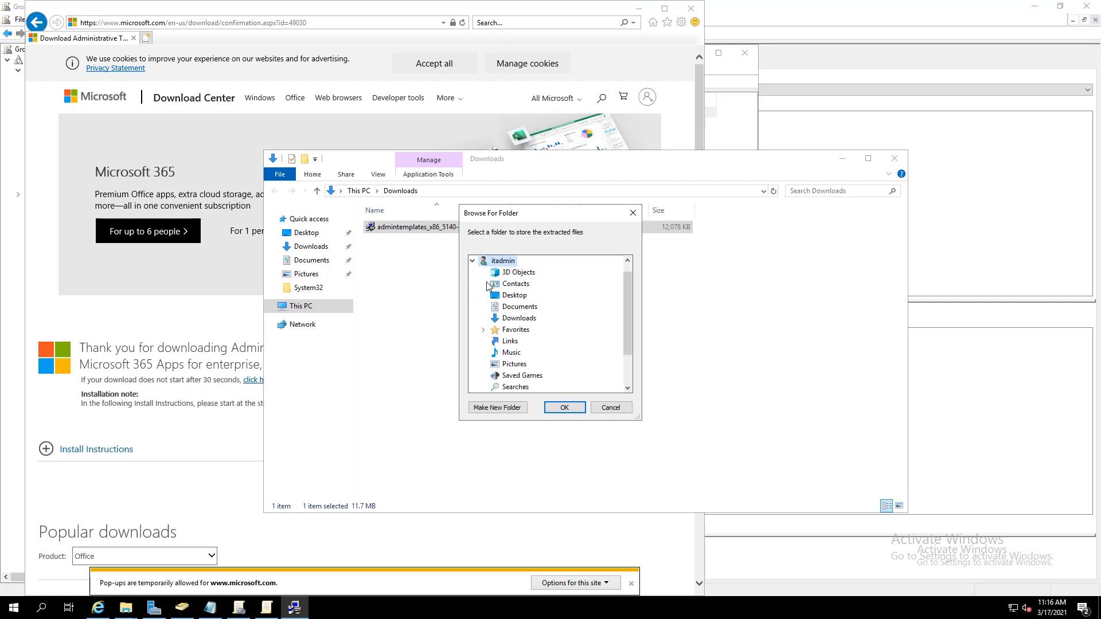
left_click(516, 319)
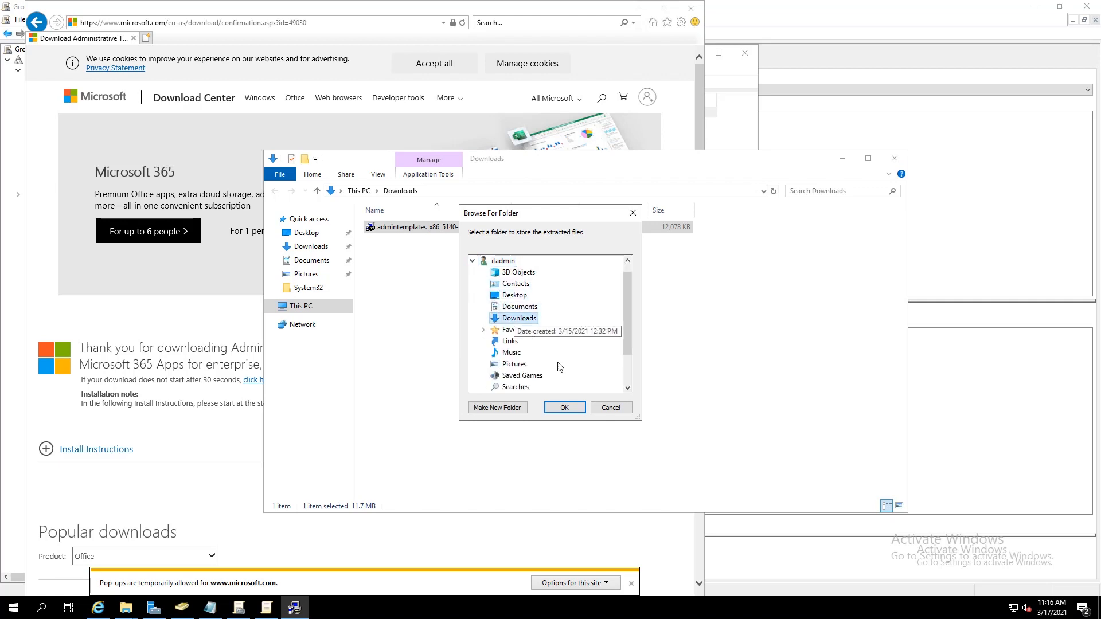
left_click(565, 408)
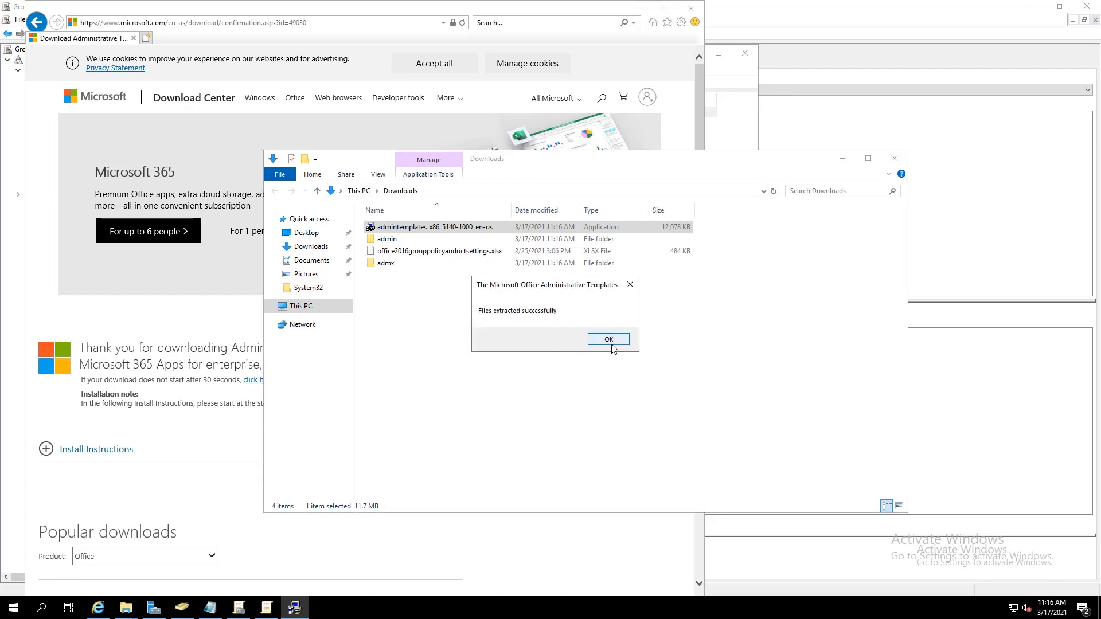
left_click(609, 342)
In the extracted admx folder, select the twelve Office .admx files and the en-us folder
double_click(389, 264)
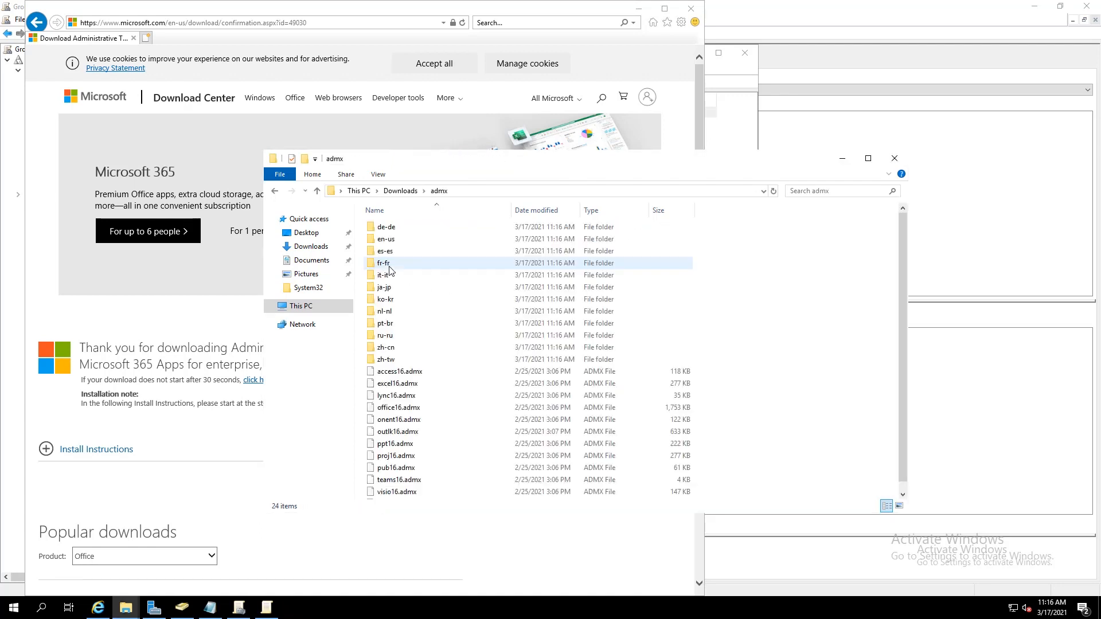
left_click(453, 377)
scroll(453, 373, "down", 1)
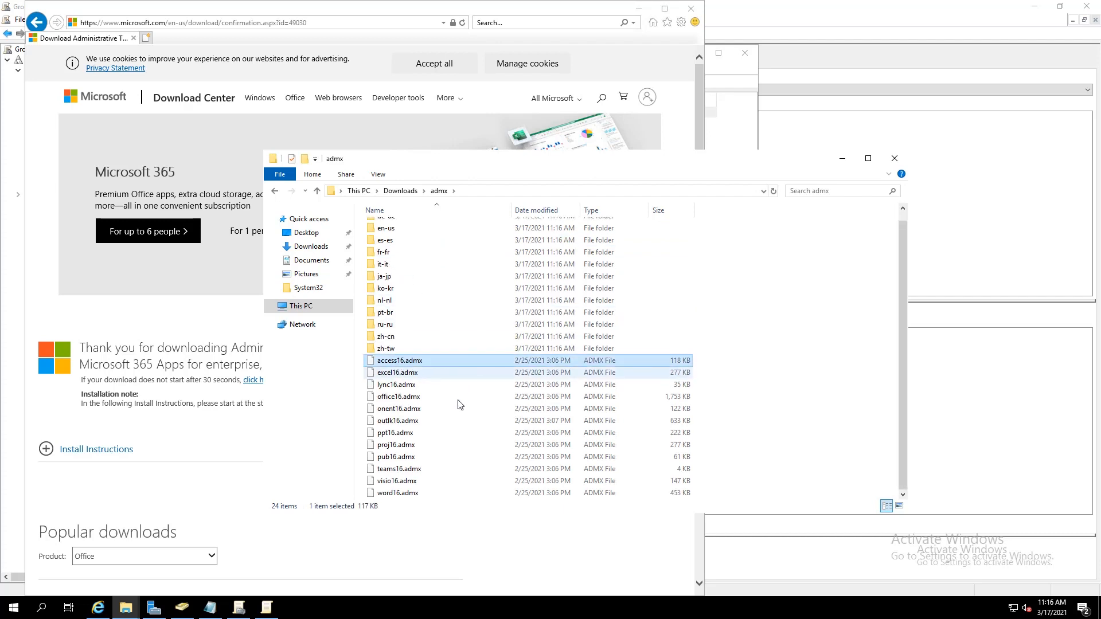
left_click(453, 494, "shift")
scroll(425, 290, "up", 1)
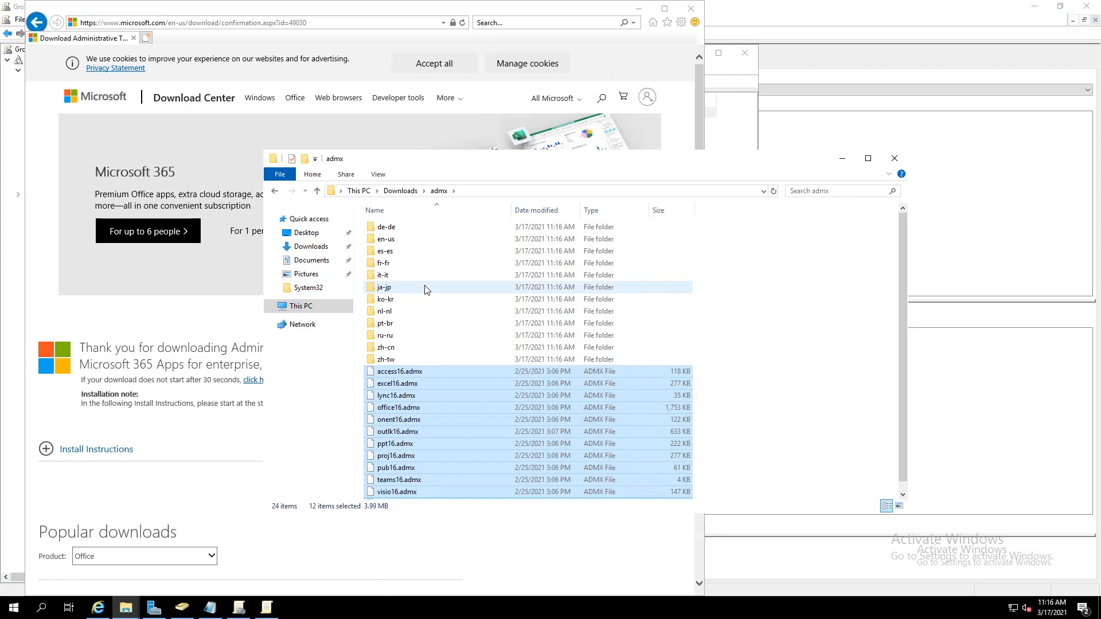
left_click(396, 240, "ctrl")
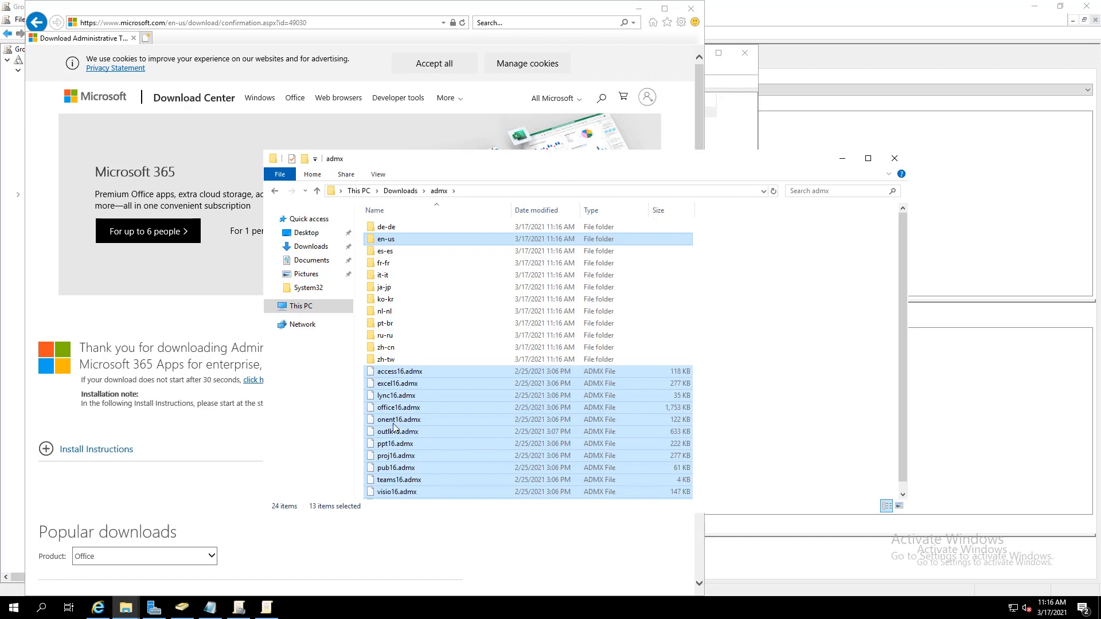
Paste the Office templates into the SYSVOL PolicyDefinitions store, bringing it to 221 items
mouse_move(129, 613)
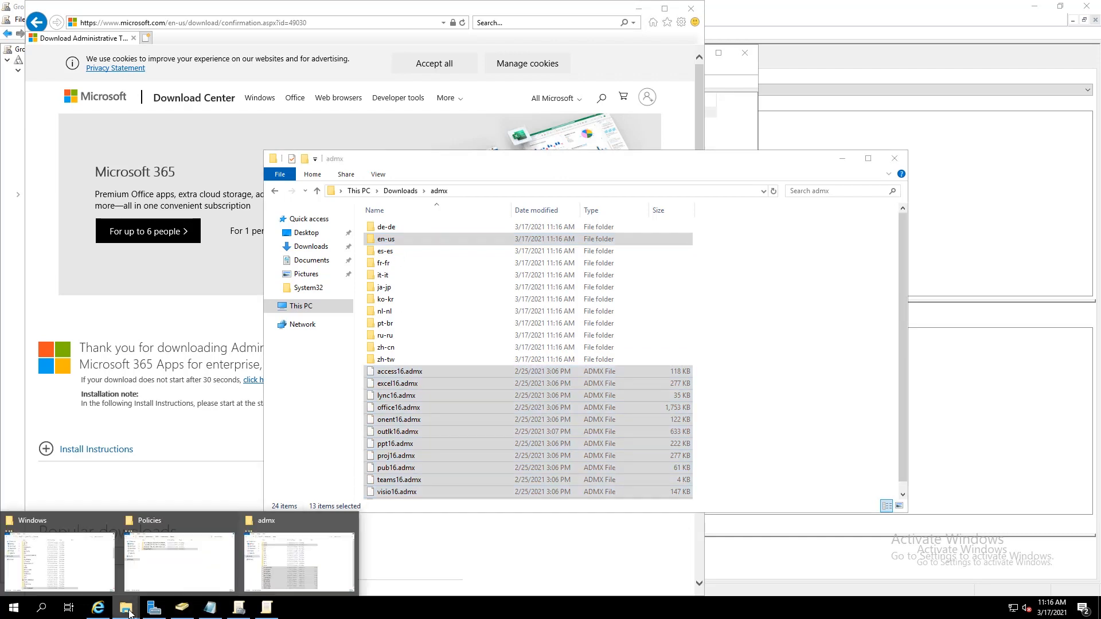
left_click(178, 553)
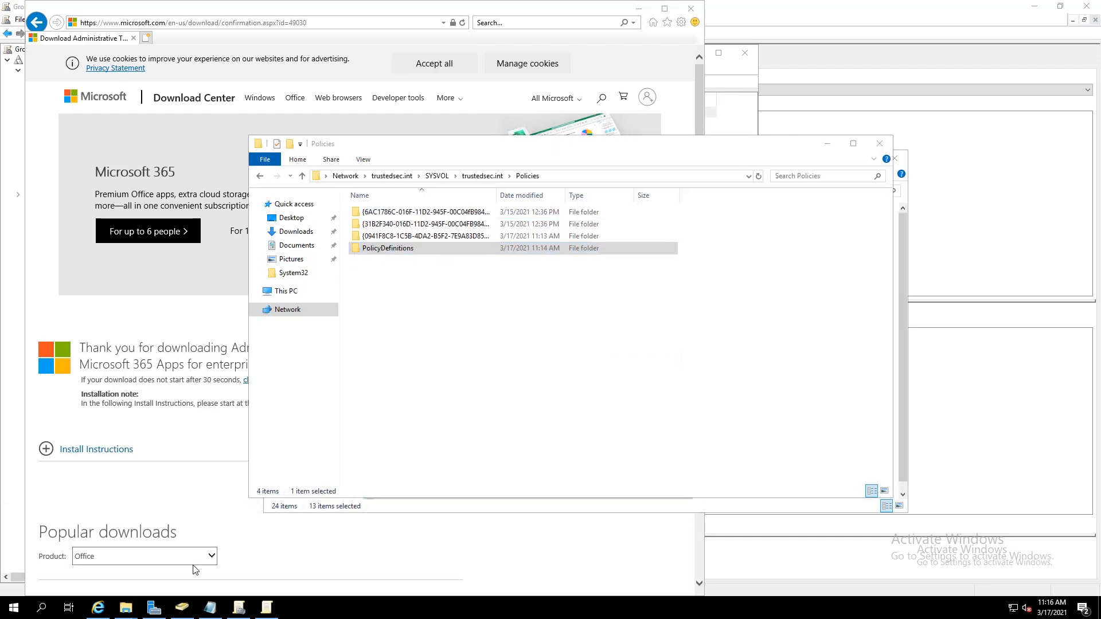
double_click(405, 249)
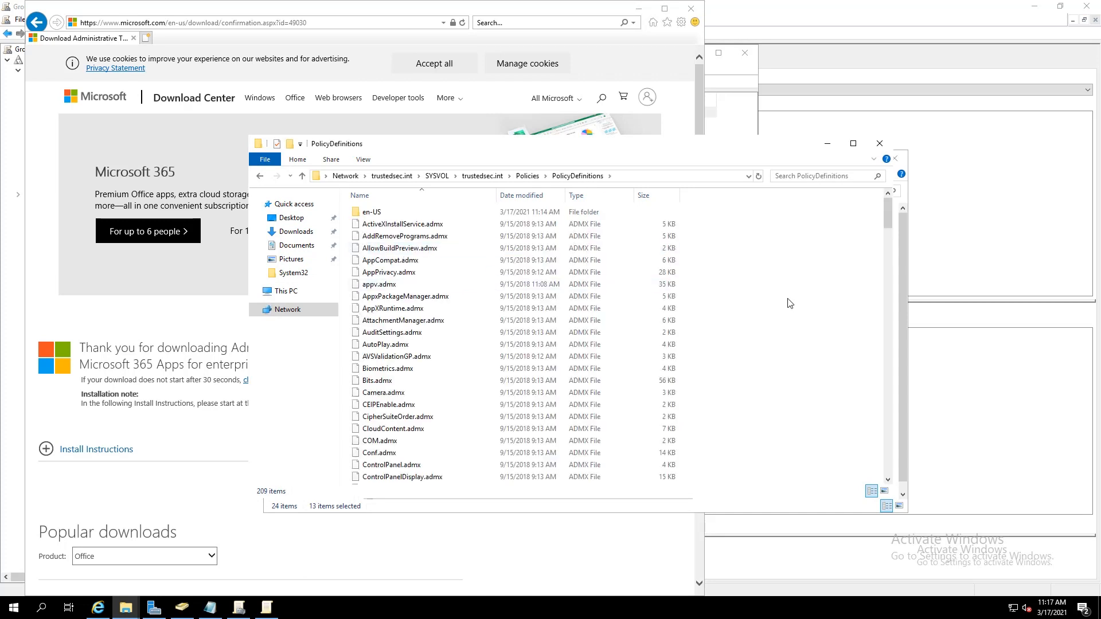
key("ctrl+v")
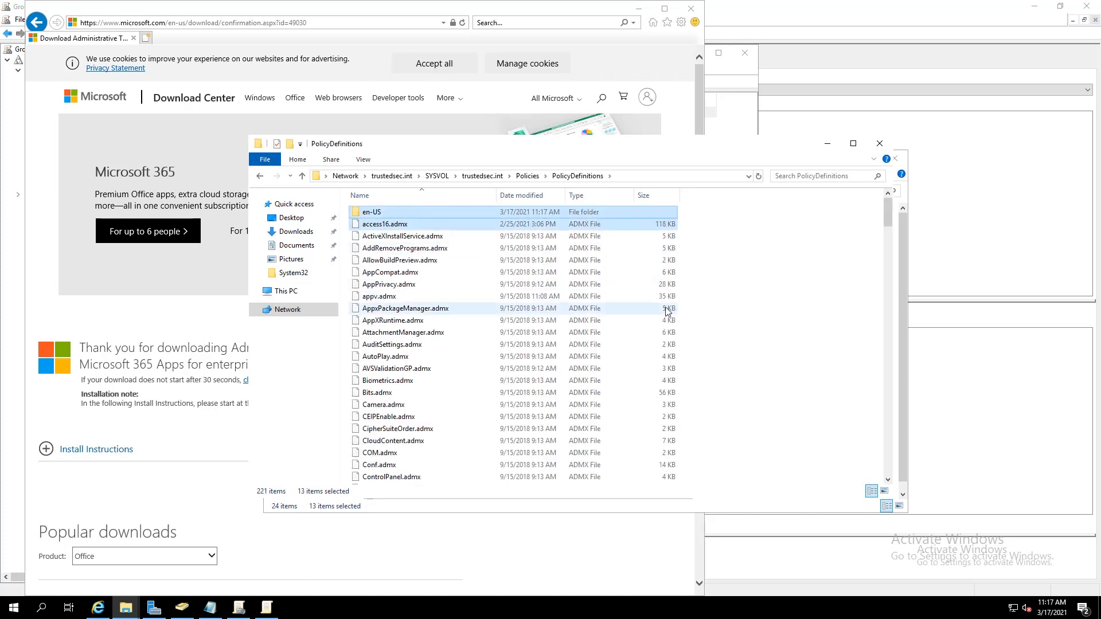
scroll(689, 315, "down", 8)
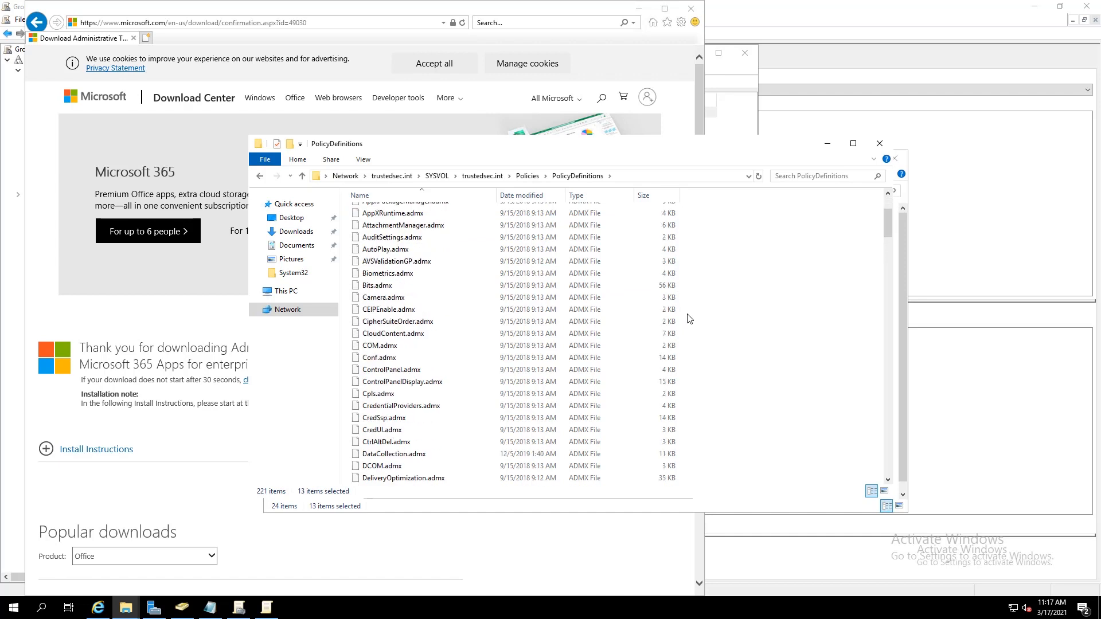
scroll(688, 315, "down", 6)
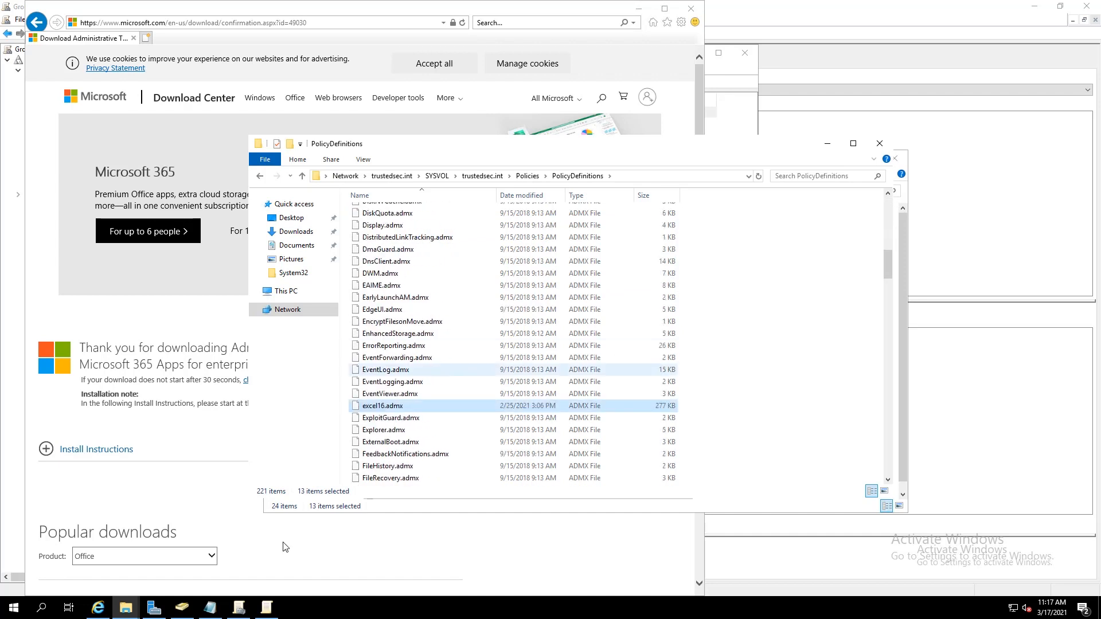
left_click(267, 609)
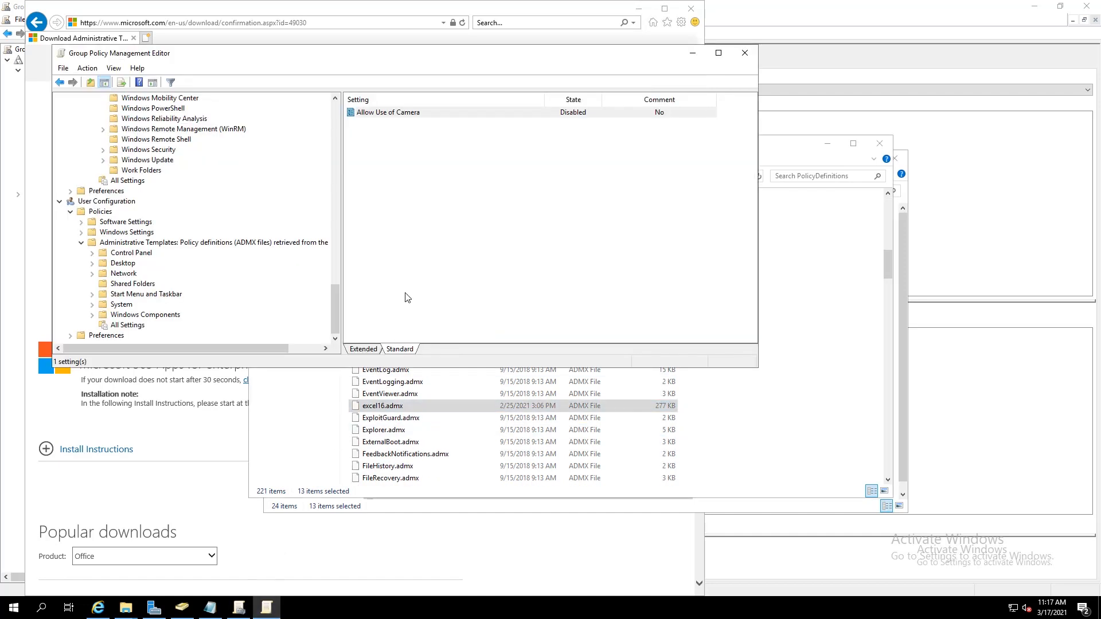
Reopen First GPO in a fresh editor and expand User Configuration to the Microsoft Office 2016 categories
left_click(747, 56)
left_click(212, 609)
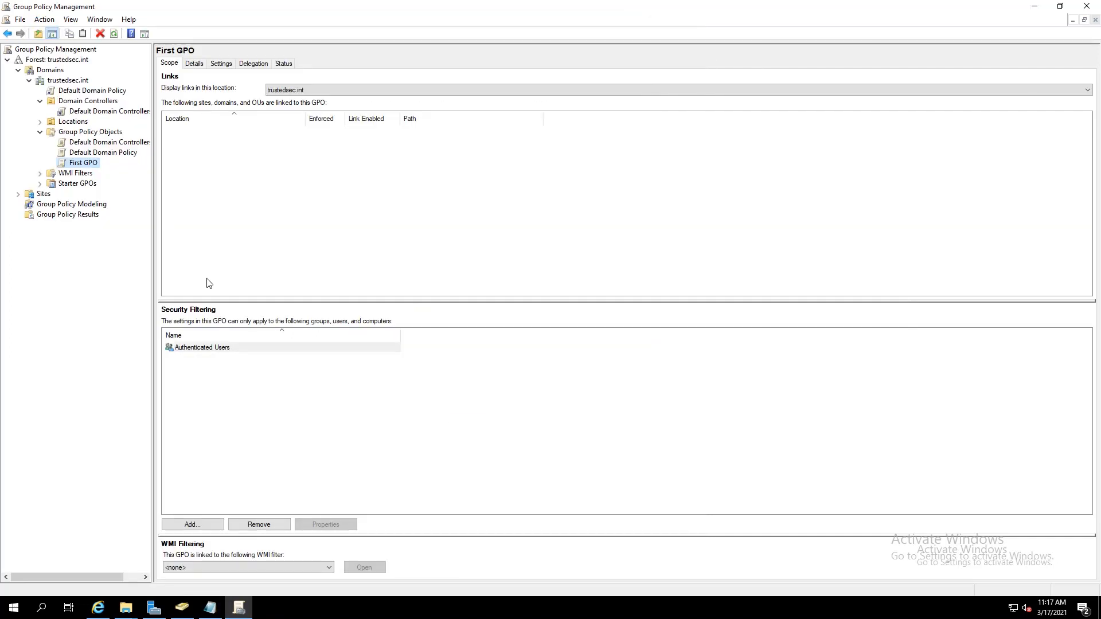
right_click(87, 166)
left_click(100, 170)
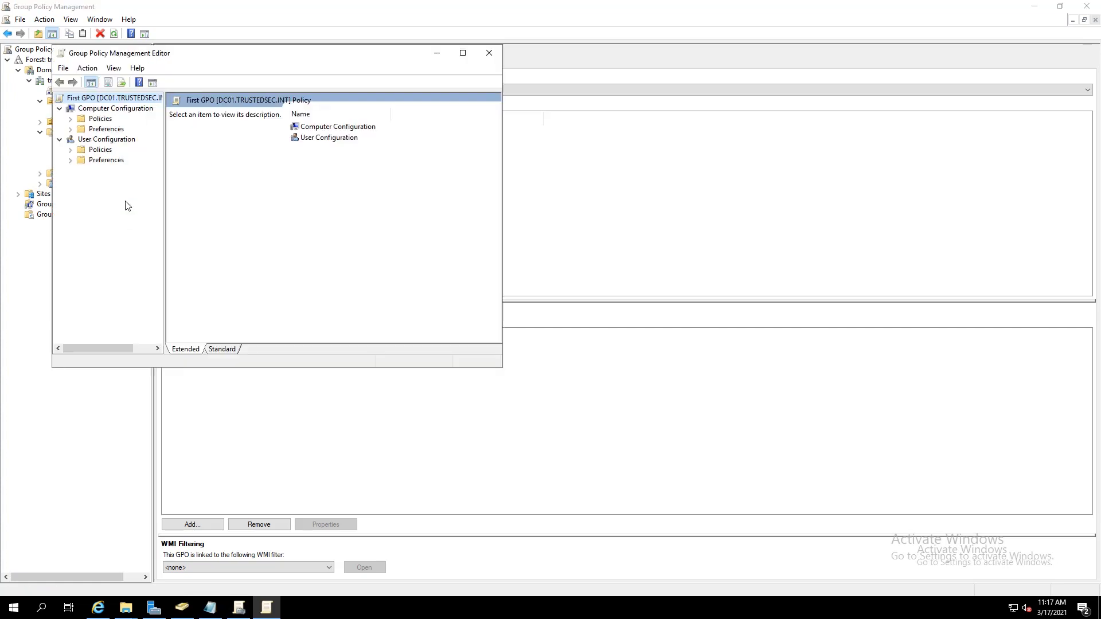
left_click(70, 150)
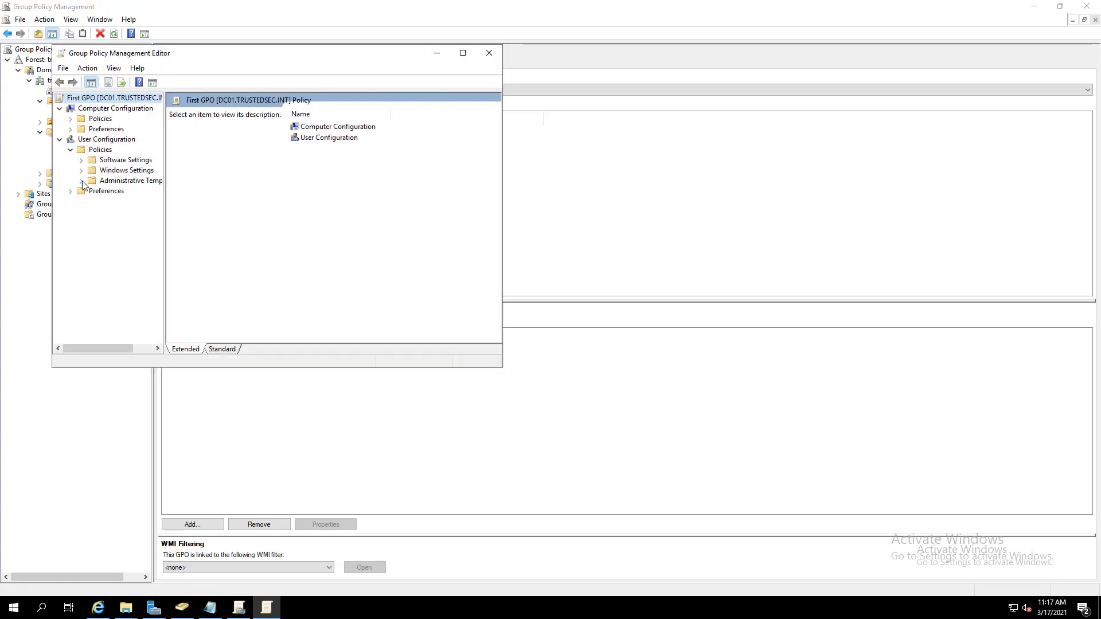
left_click(82, 183)
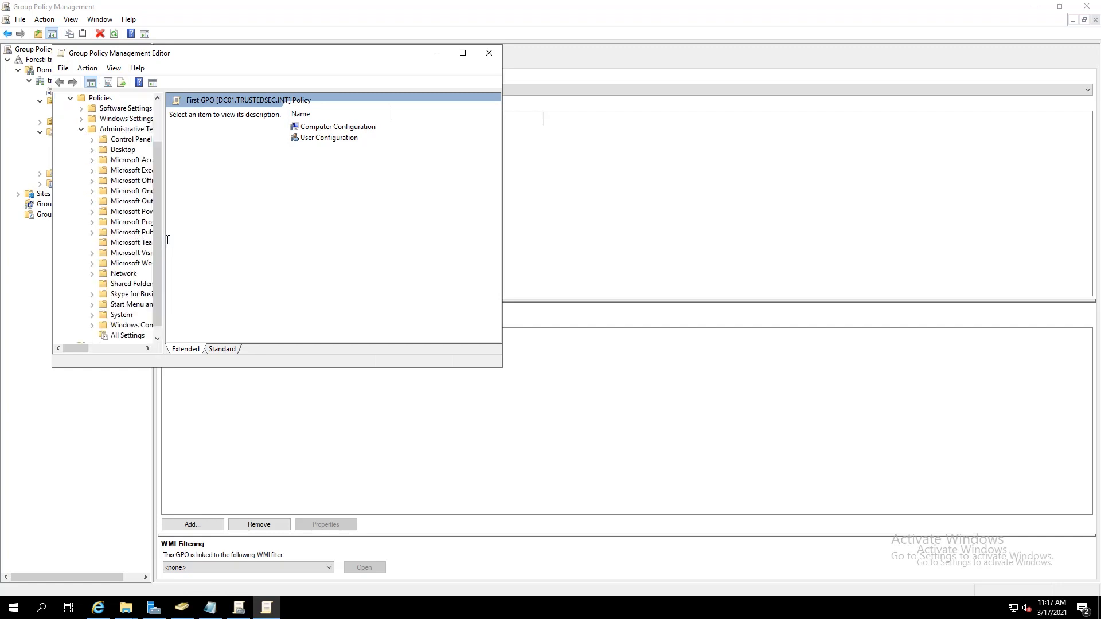
left_click_drag(164, 238, 382, 246)
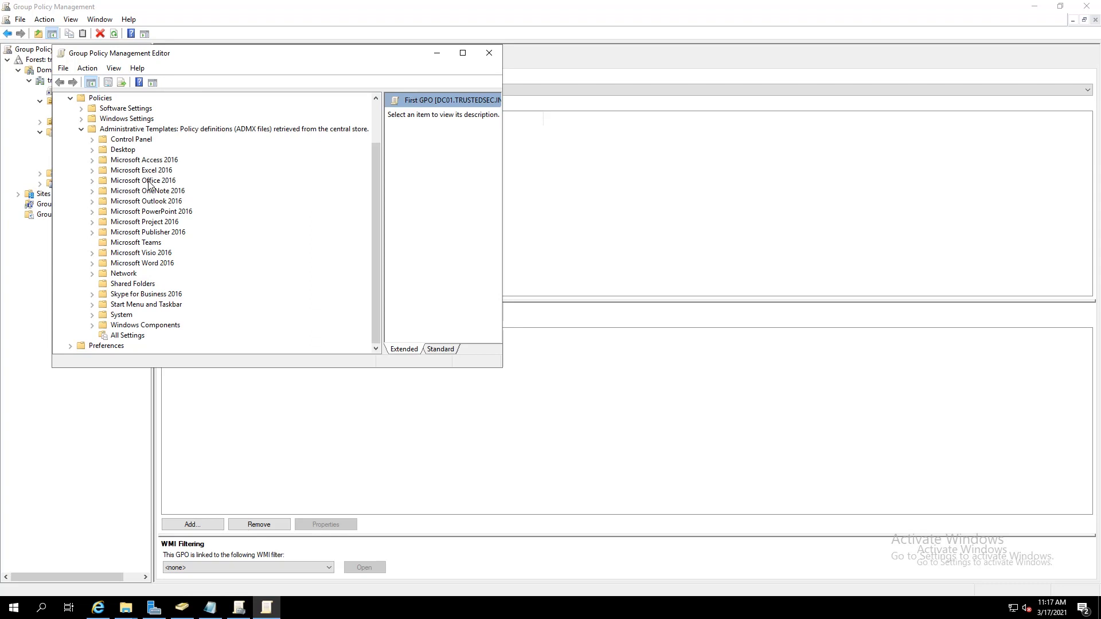
double_click(149, 182)
left_click(148, 183)
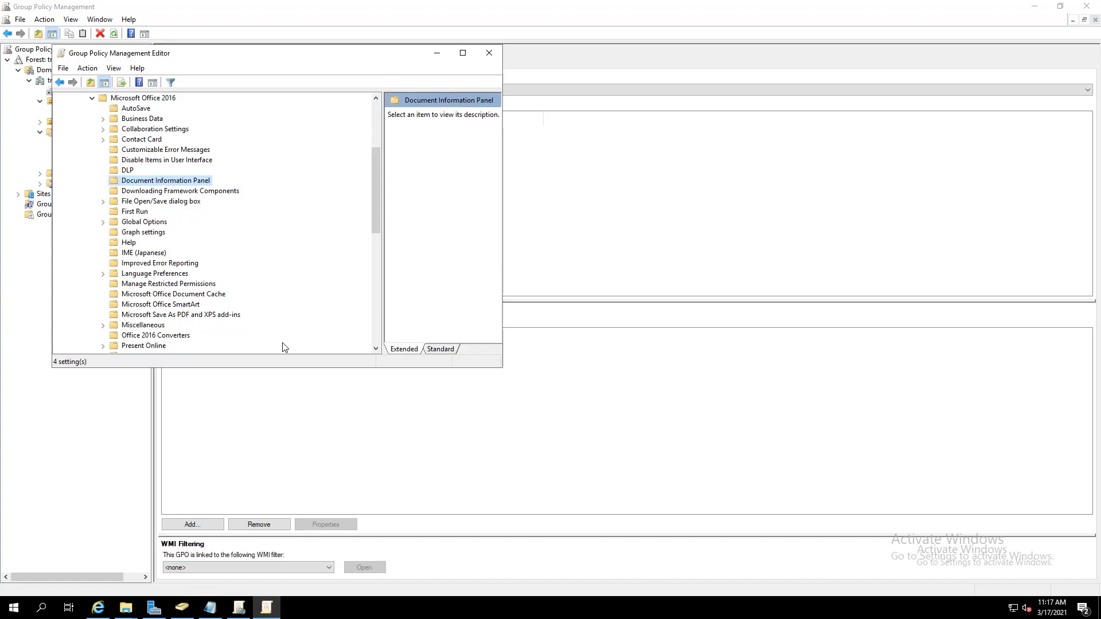
Open the {0941F8C8-1C5B-4DA2-B5F2-7E9A83D8595F} folder under SYSVOL Policies, showing Machine, User and GPT
mouse_move(128, 608)
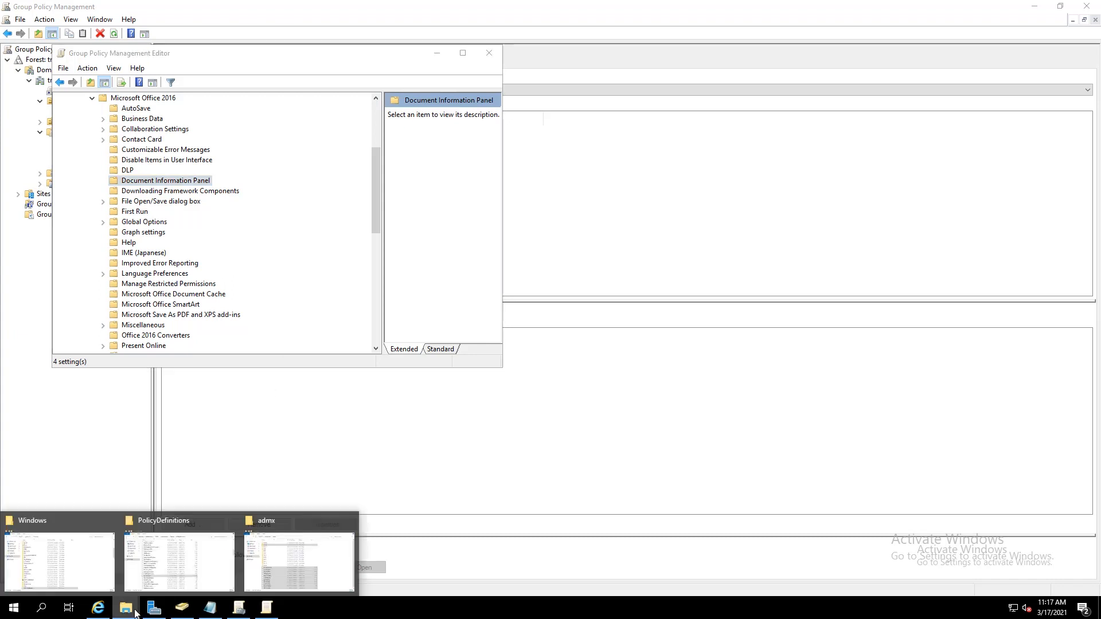
left_click(154, 575)
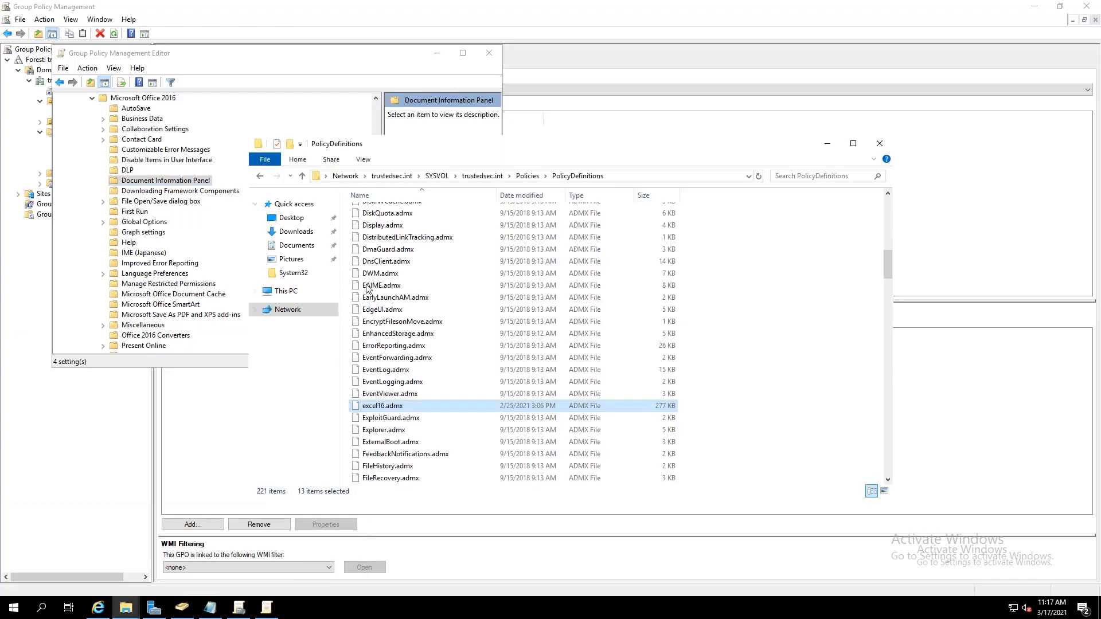
left_click(527, 175)
left_click(436, 237)
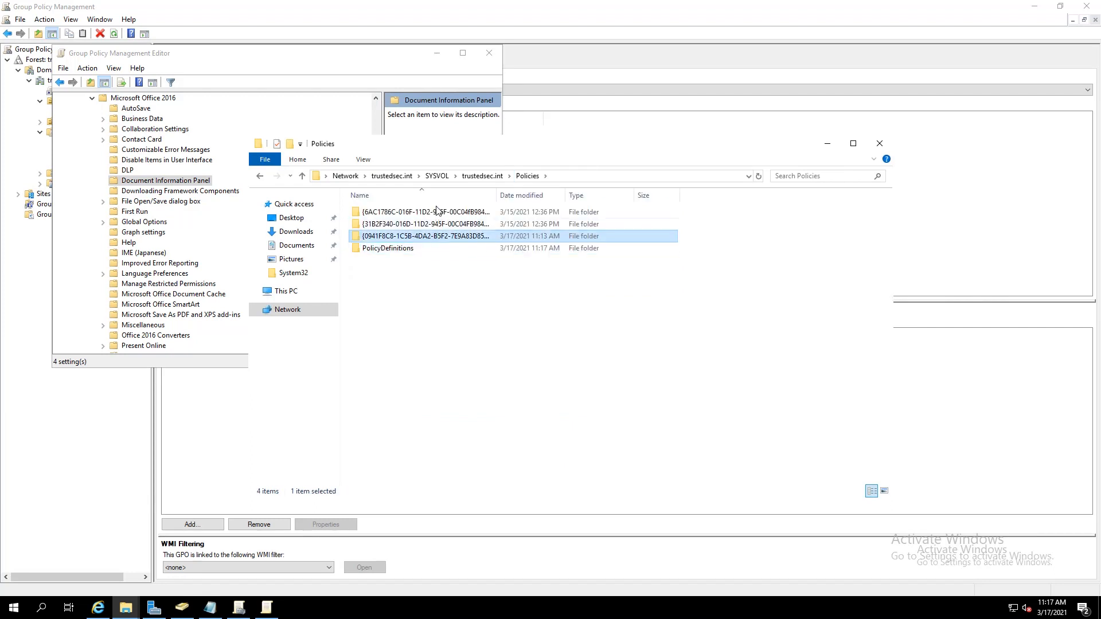
double_click(497, 195)
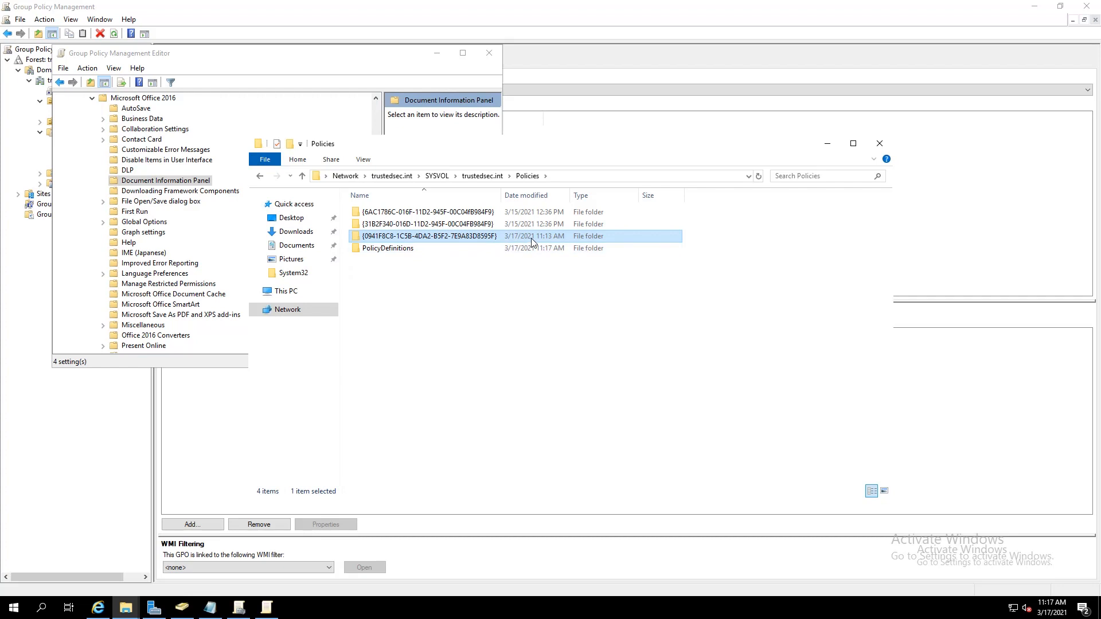
double_click(458, 239)
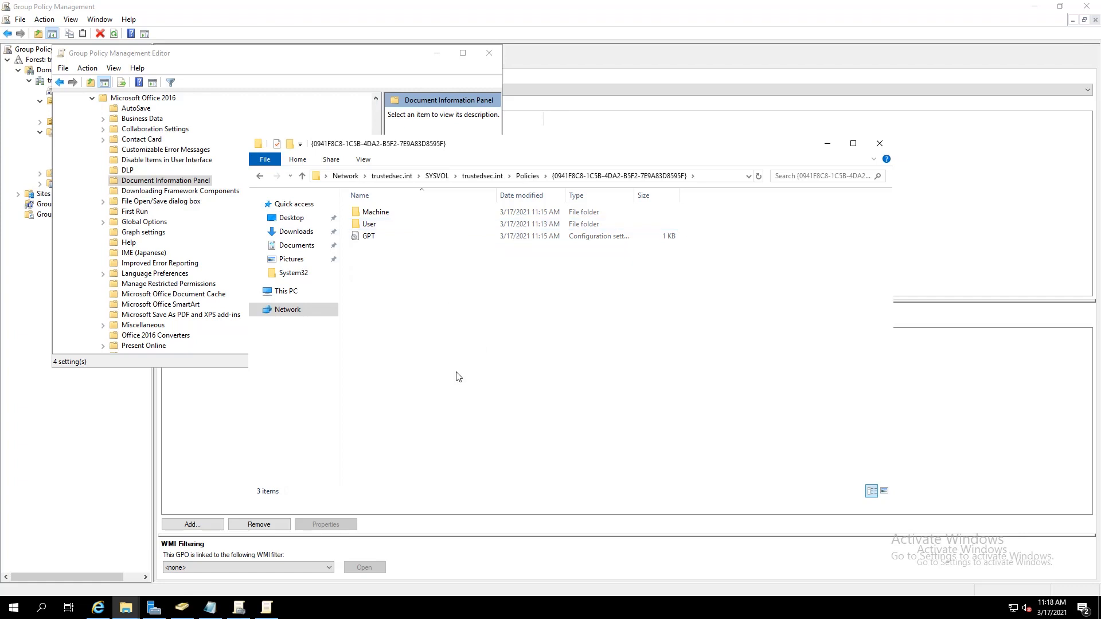
In Active Directory Users and Computers, open System > Policies > {0941F8C8-...} to view its Machine and User containers
left_click(187, 611)
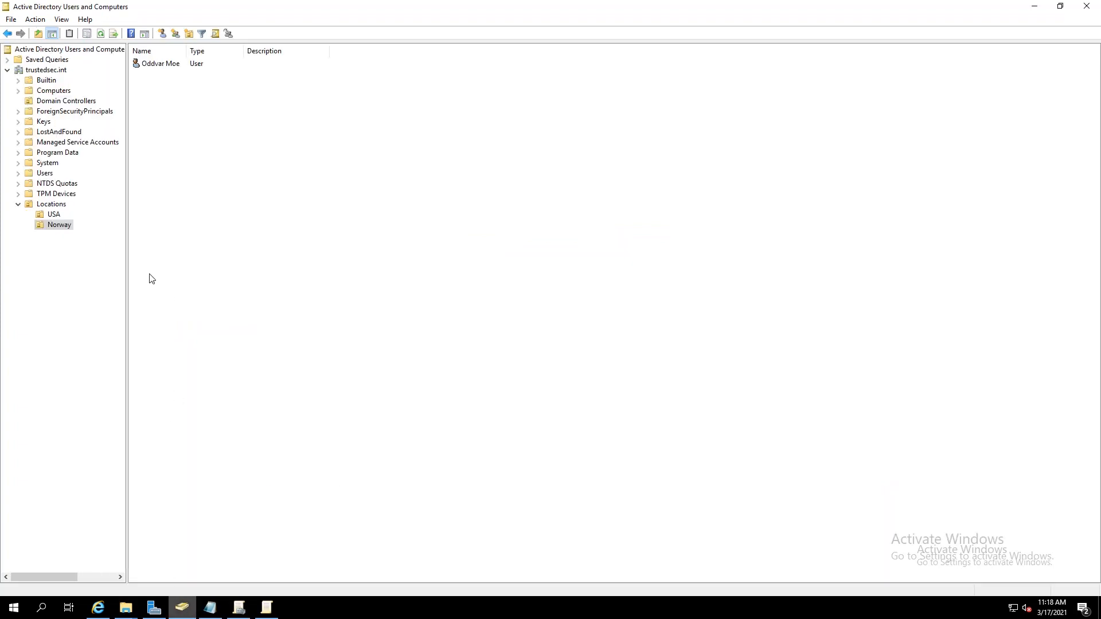
left_click(19, 163)
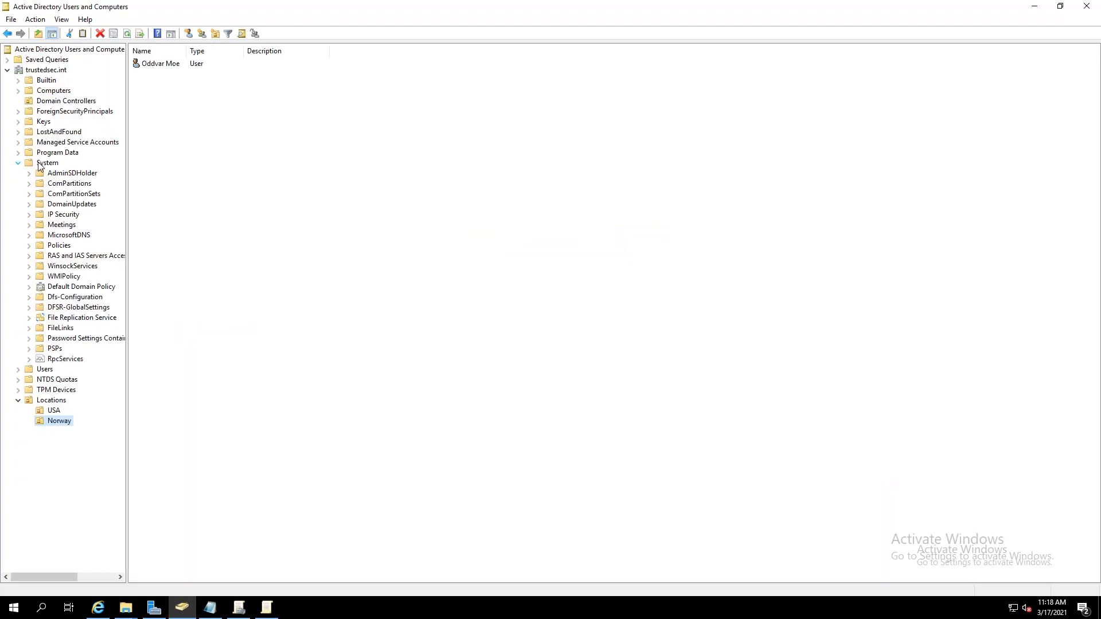
left_click(60, 246)
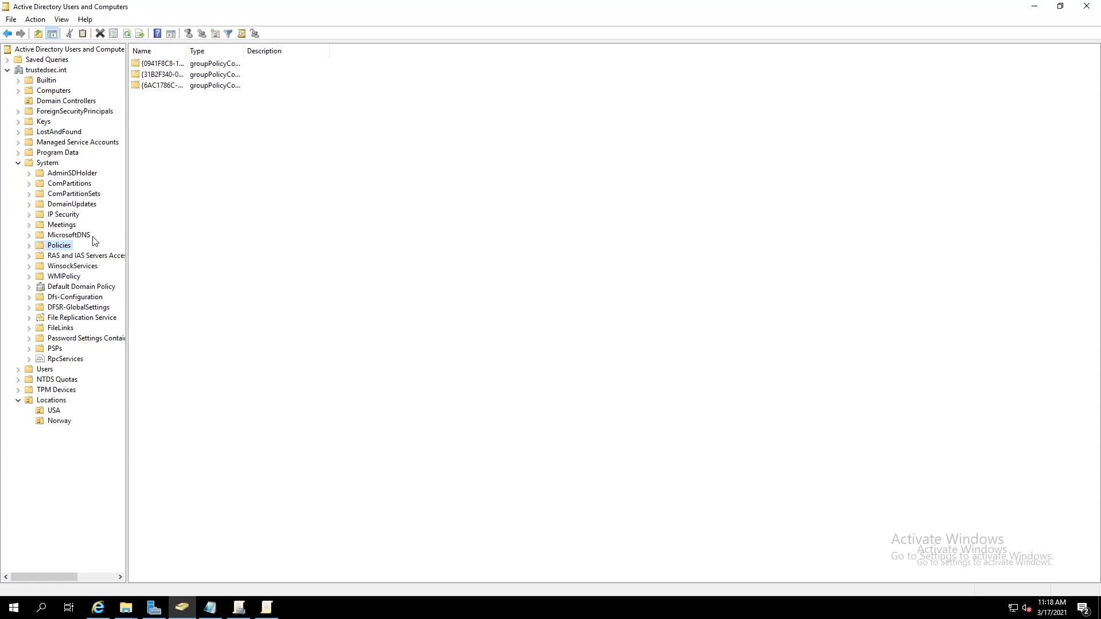
left_click_drag(187, 51, 317, 58)
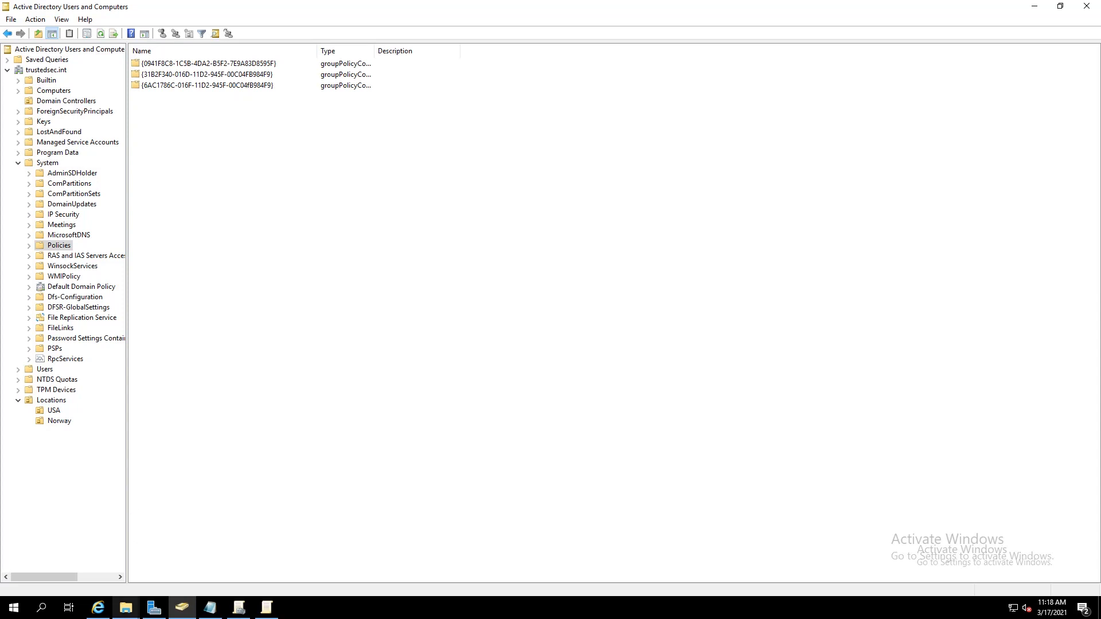
left_click(126, 608)
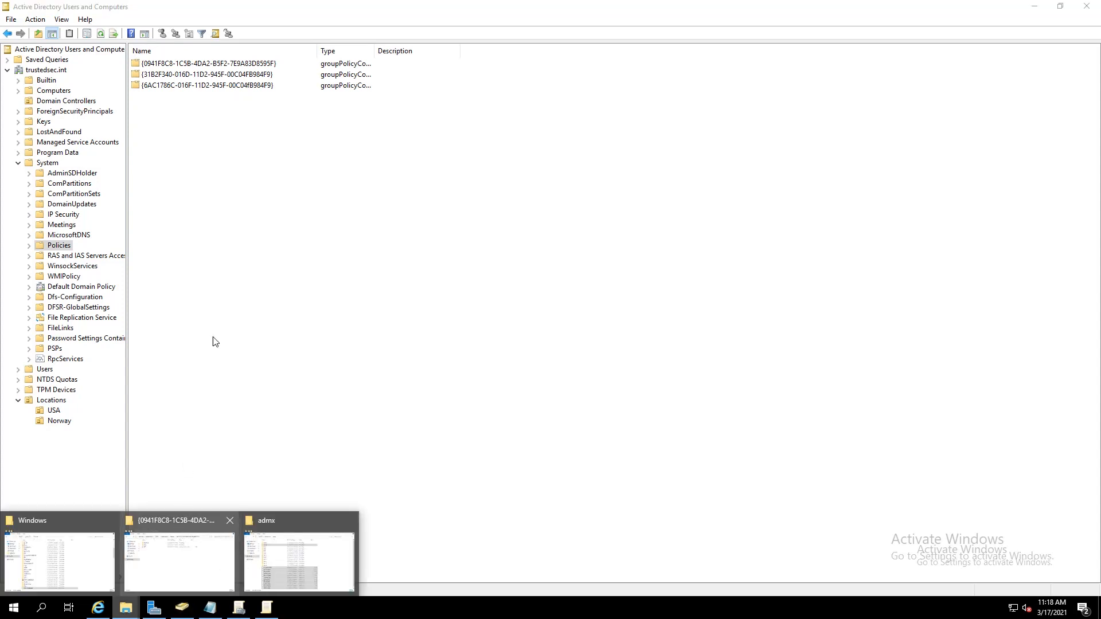
double_click(178, 63)
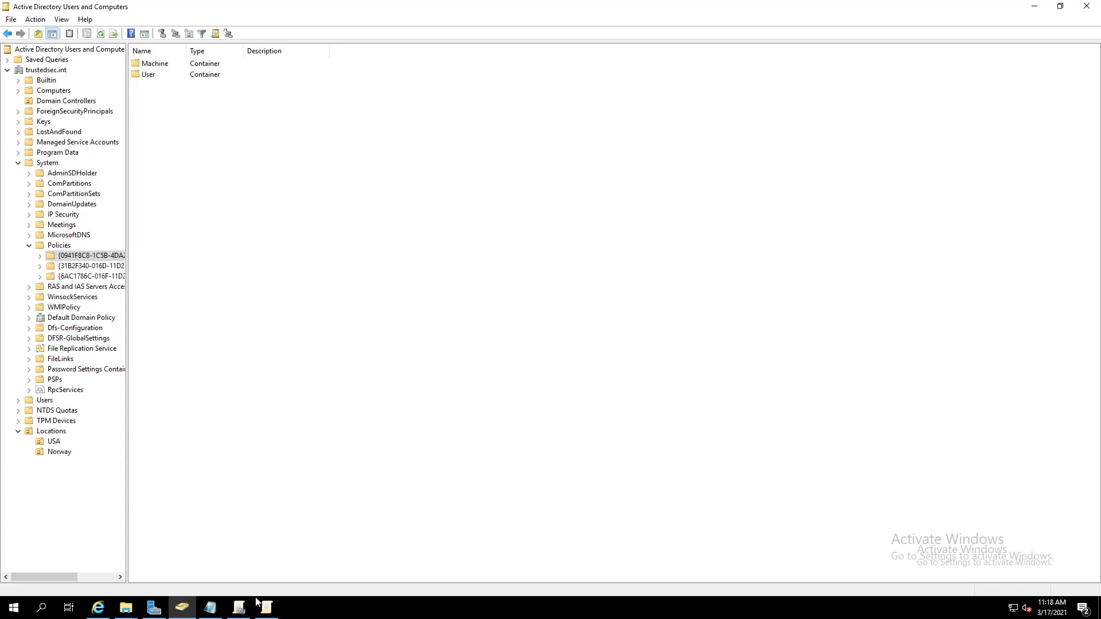
left_click(239, 607)
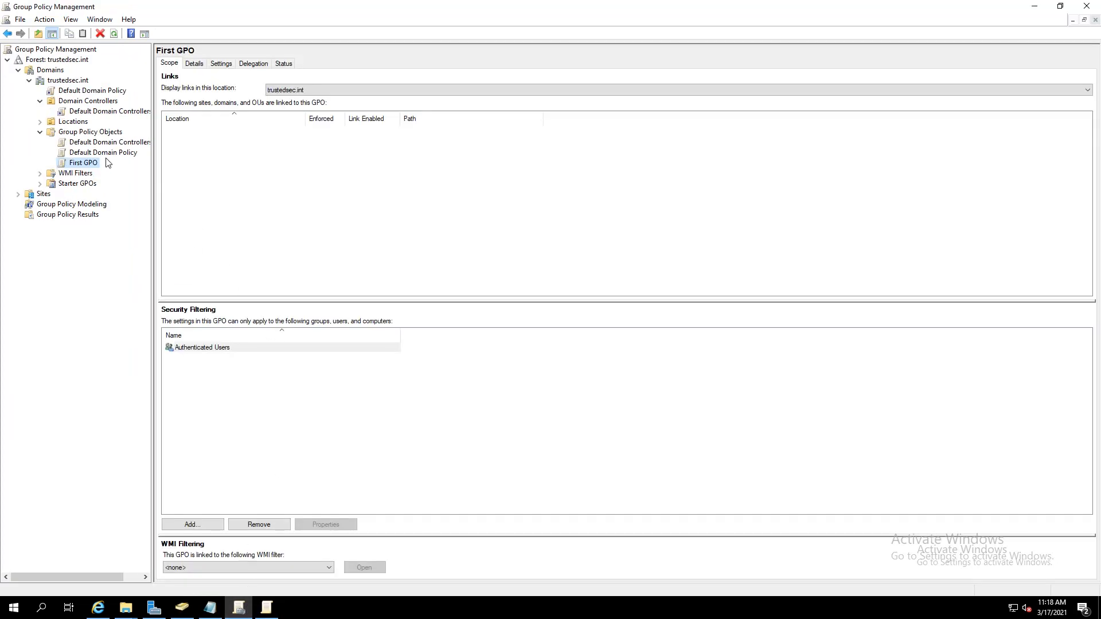
Check First GPO's unique ID {0941F8C8-...} on its Details tab, then open the empty WMI Filters container
left_click(197, 66)
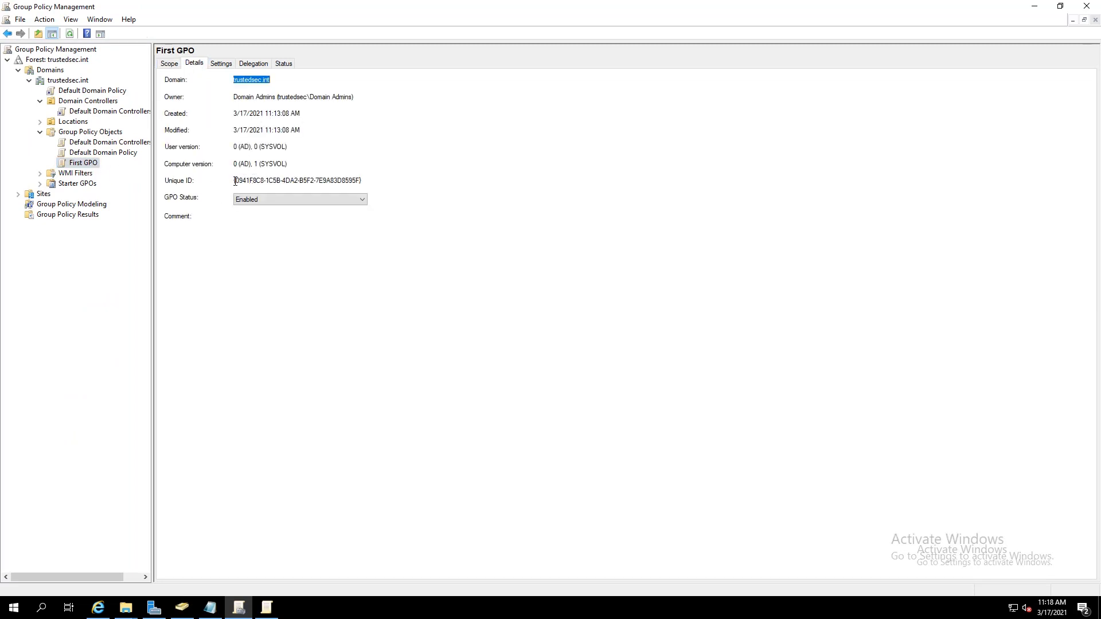
left_click_drag(234, 181, 403, 182)
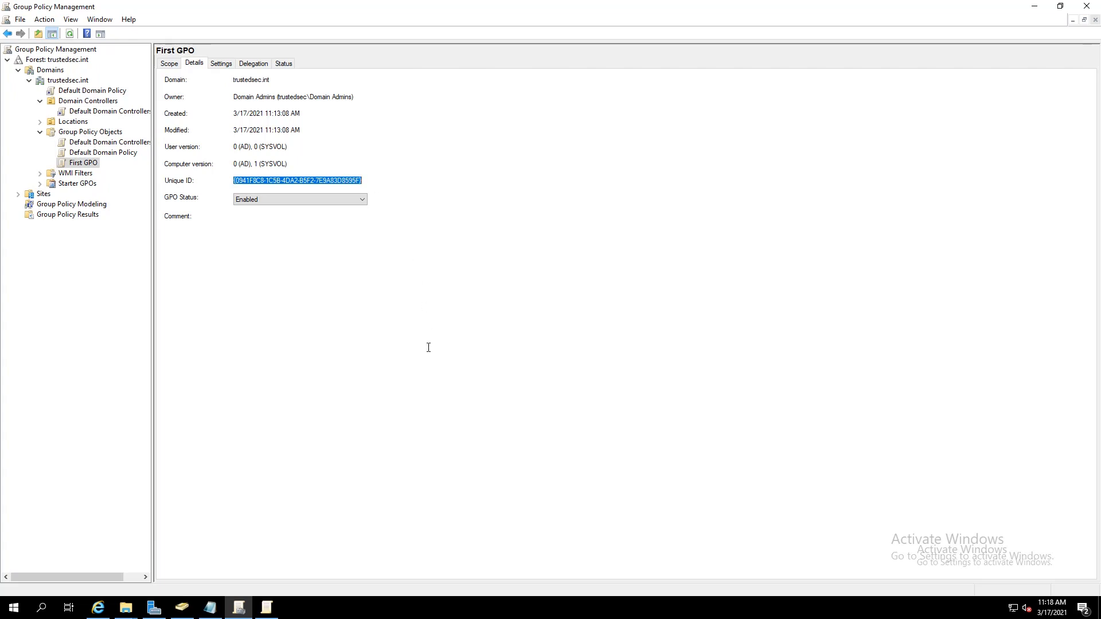
left_click(267, 299)
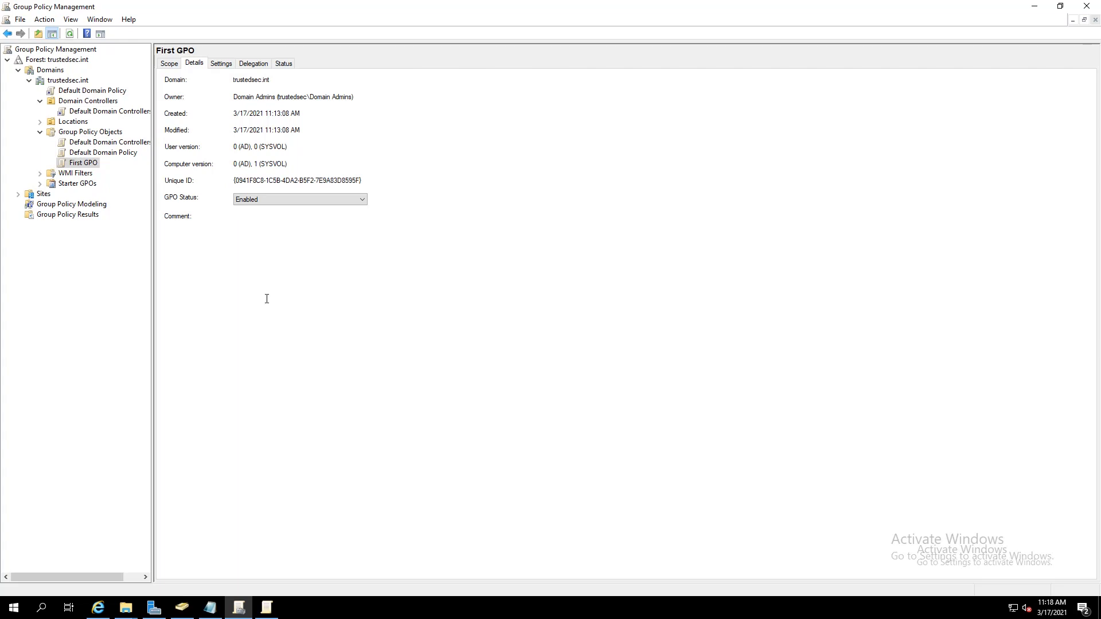
left_click(42, 176)
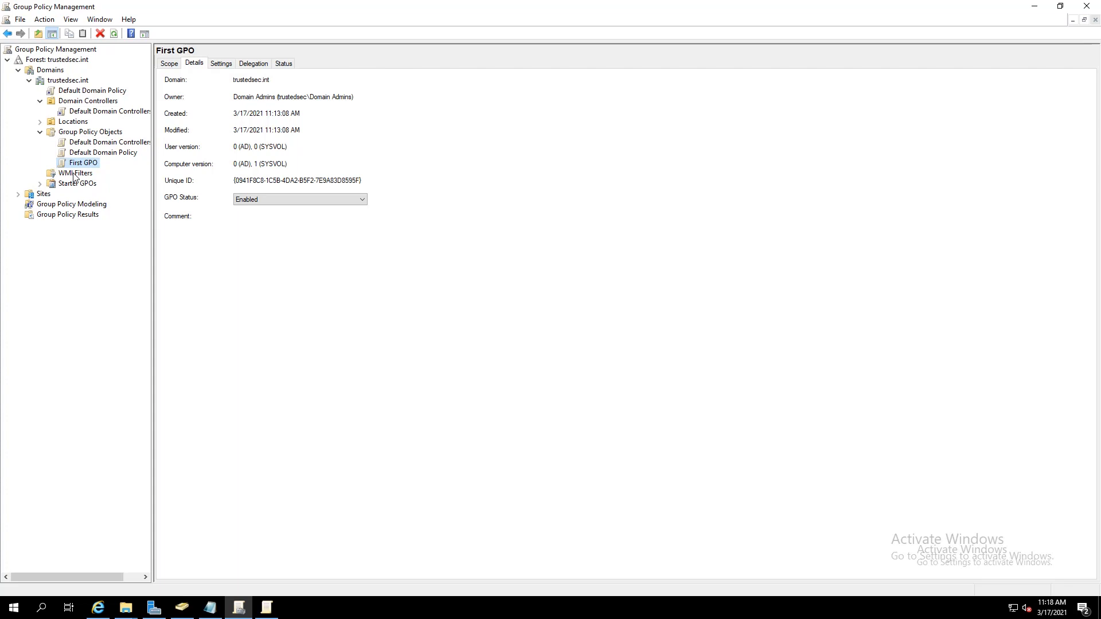
left_click(74, 175)
Start a new WMI filter named 'Windows 10'
right_click(74, 173)
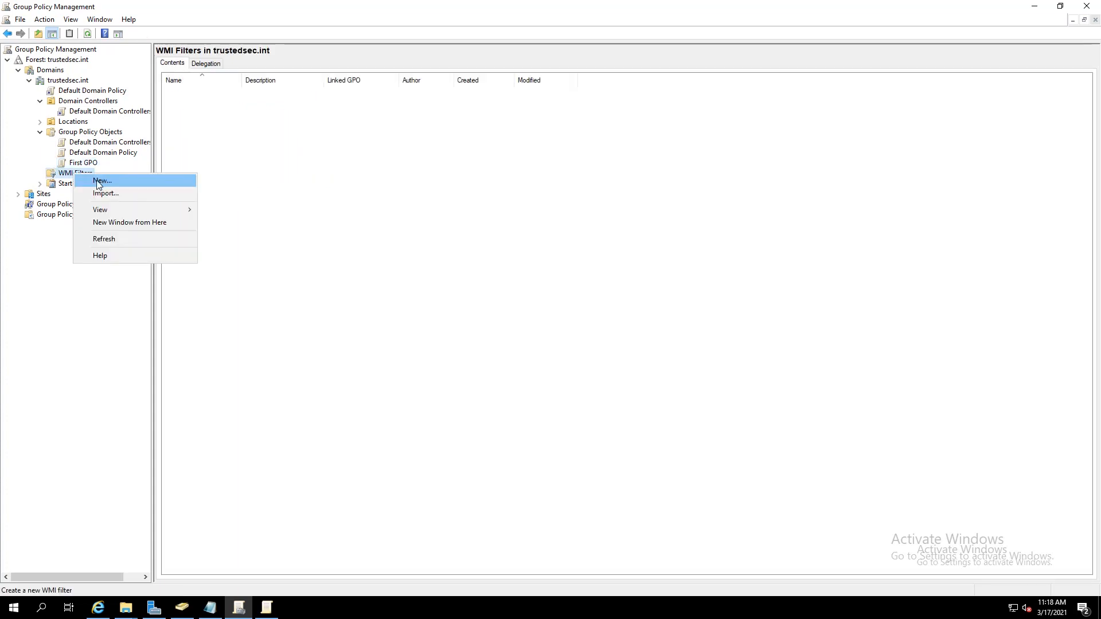
left_click(101, 182)
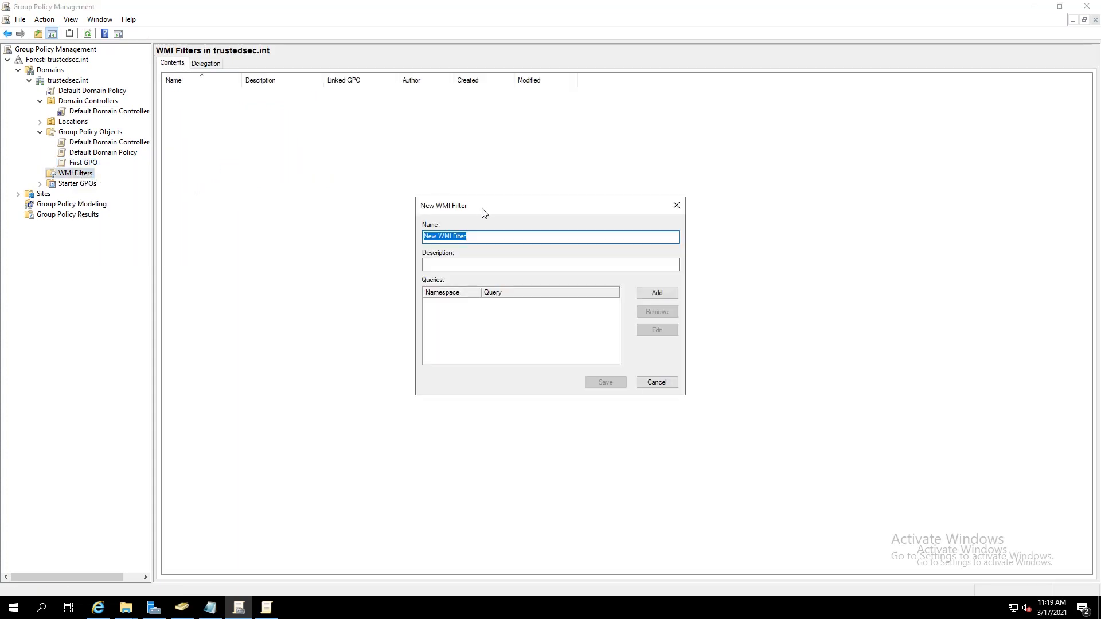
type("Windows 10")
Add the pasted Win32_OperatingSystem query for Version like '10.%' and ProductType 1, then save the filter
left_click(654, 295)
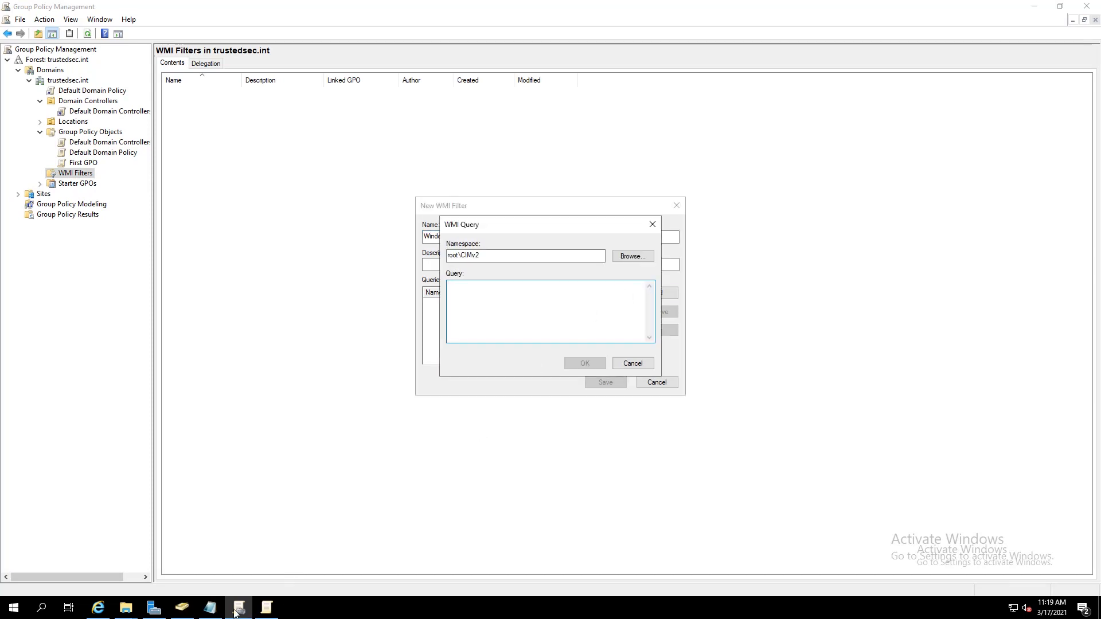
left_click(210, 607)
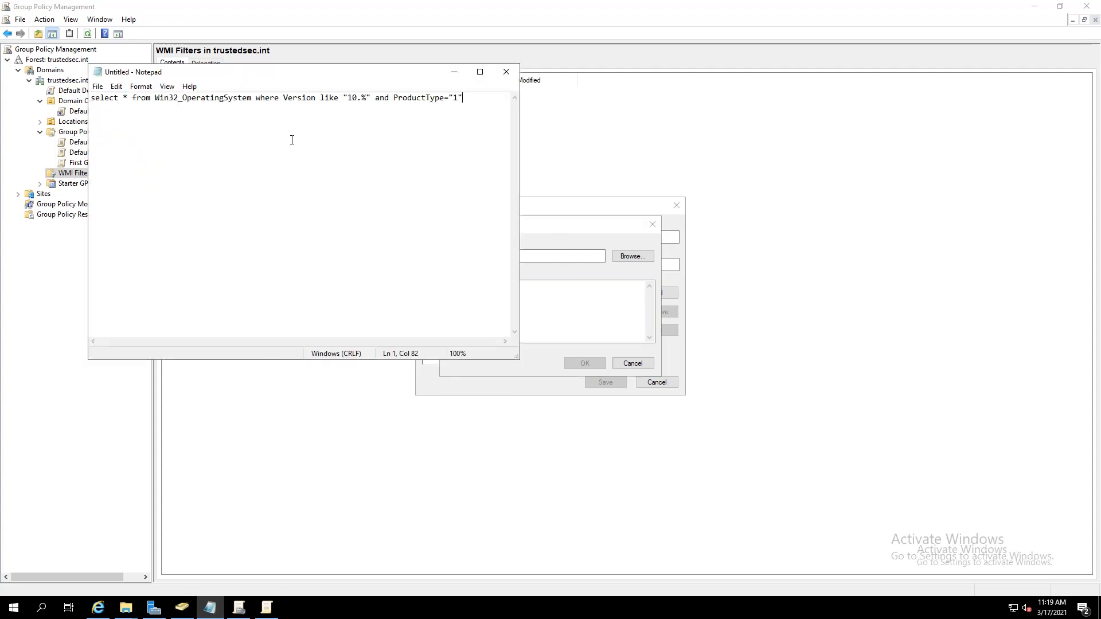
key("ctrl+a")
key("ctrl+c")
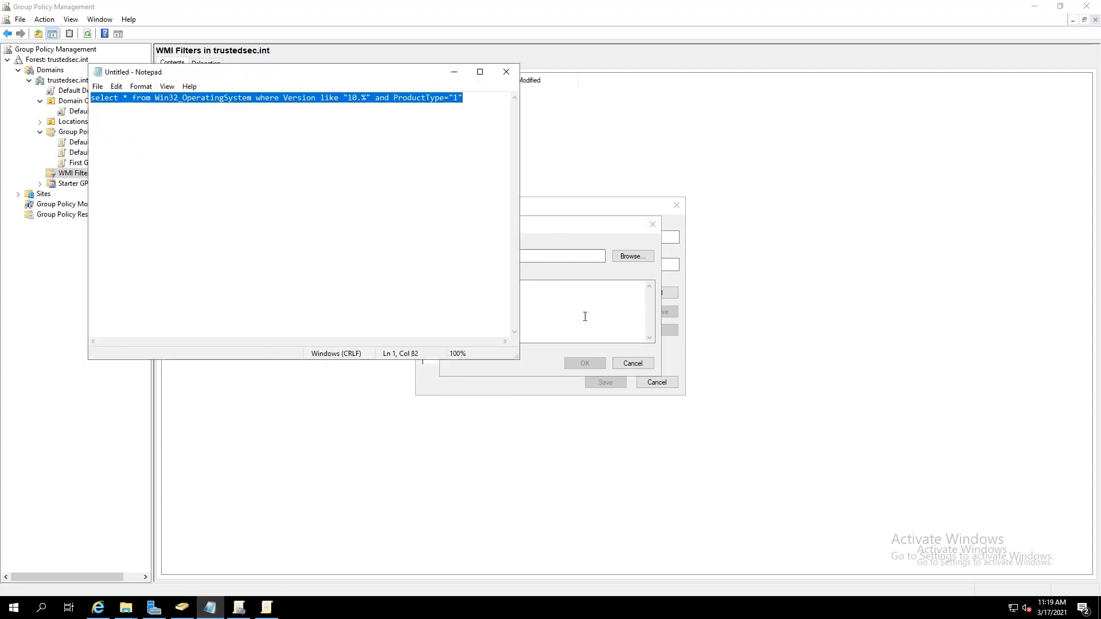
left_click(585, 317)
key("ctrl+v")
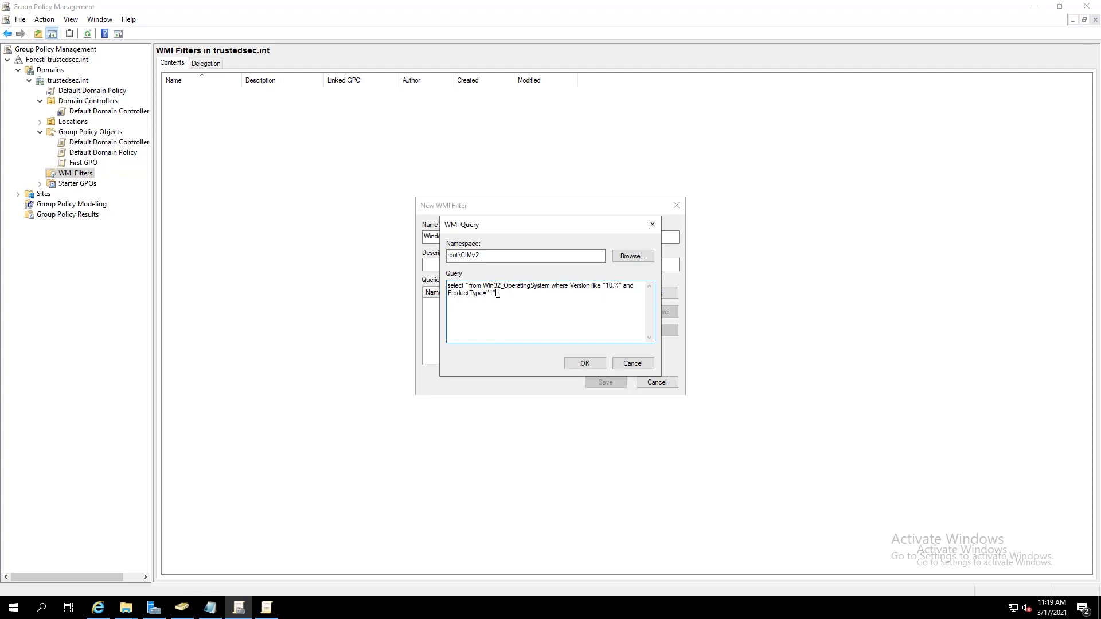
left_click_drag(498, 294, 488, 339)
left_click(584, 363)
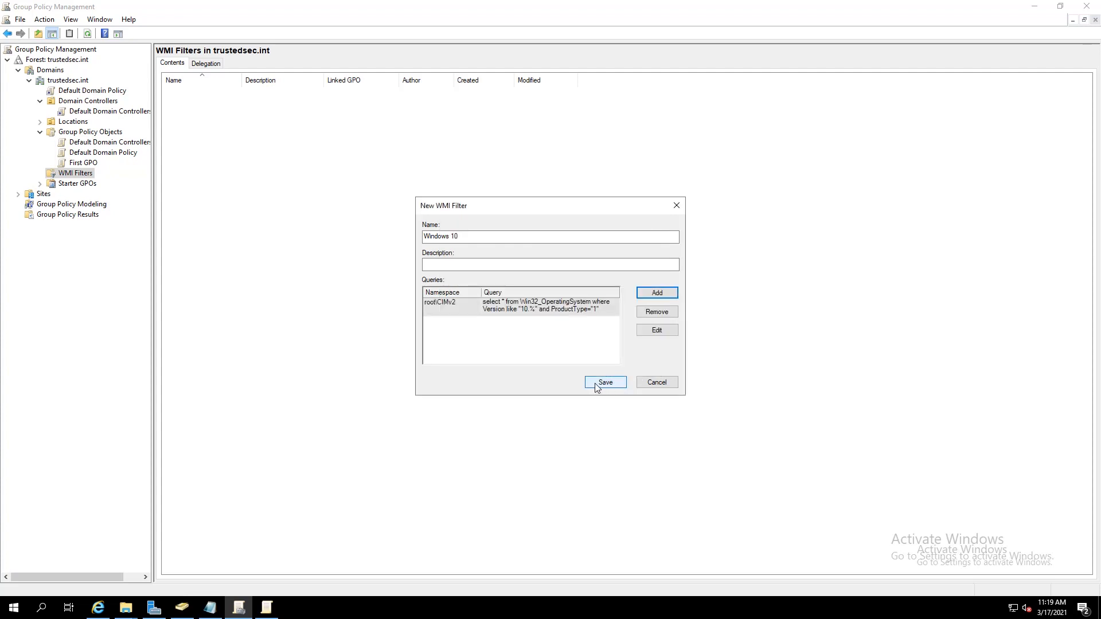
left_click(607, 384)
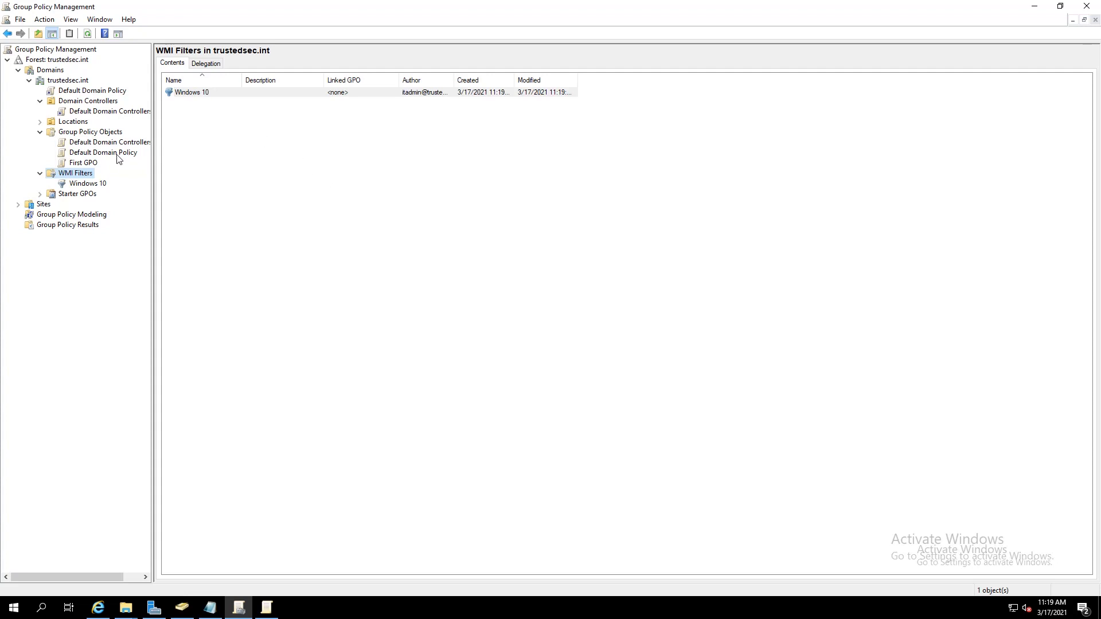
On First GPO's Scope tab, choose 'Windows 10' under WMI Filtering
left_click(83, 163)
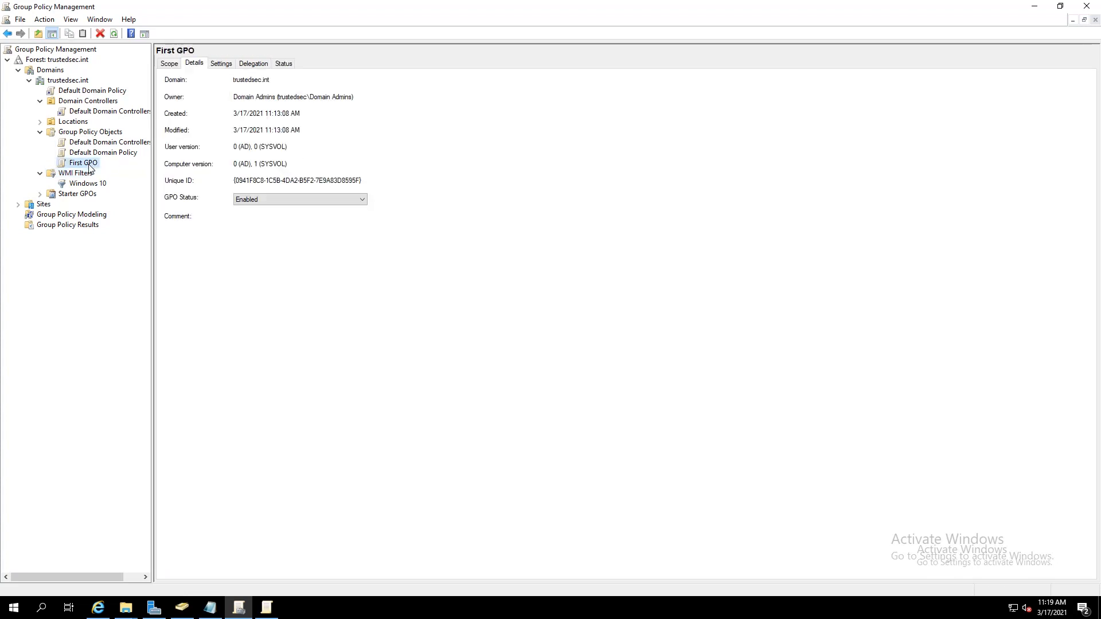
left_click(168, 63)
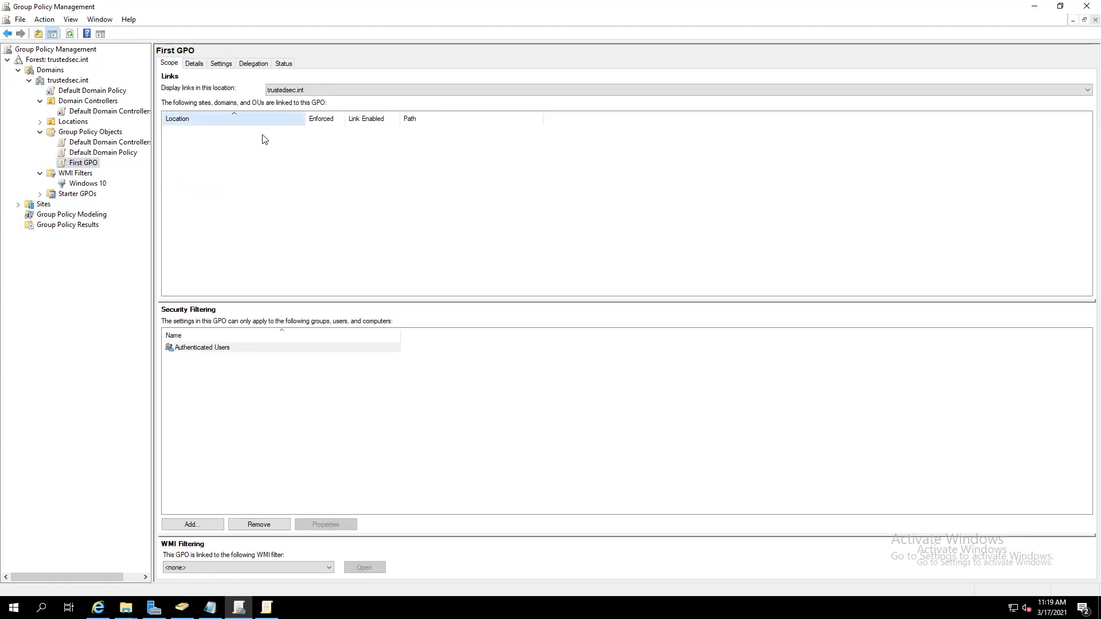
left_click(324, 568)
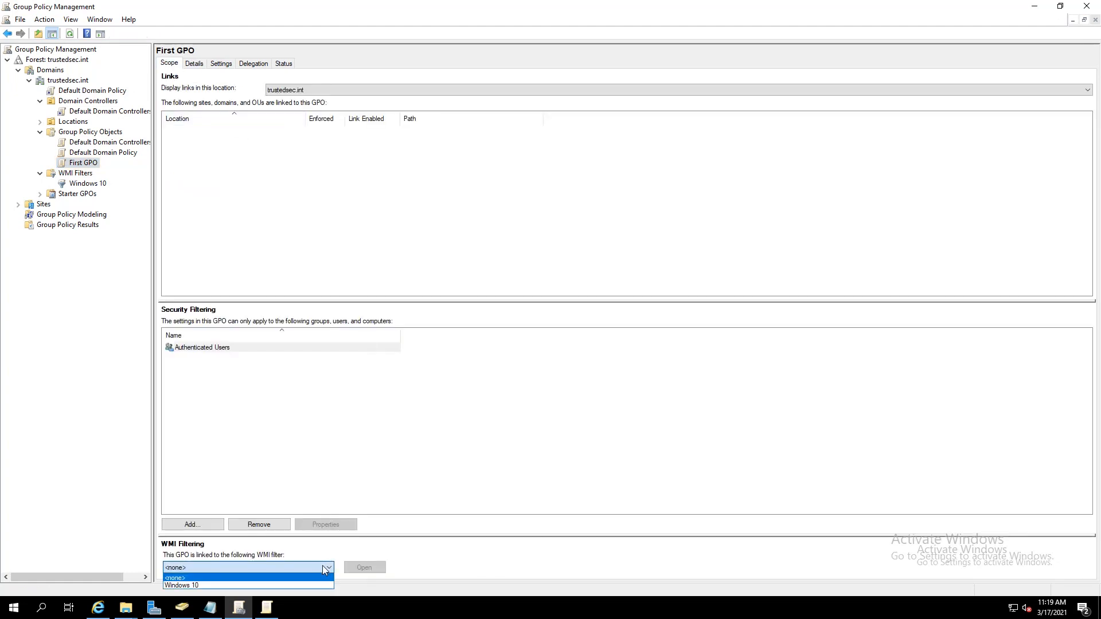
left_click(287, 586)
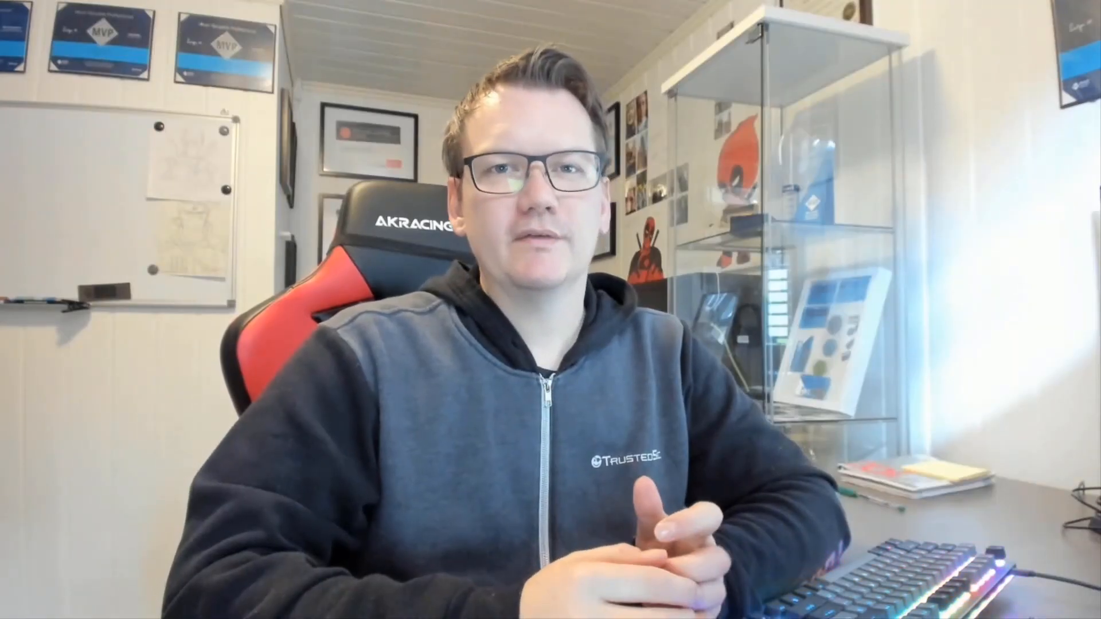